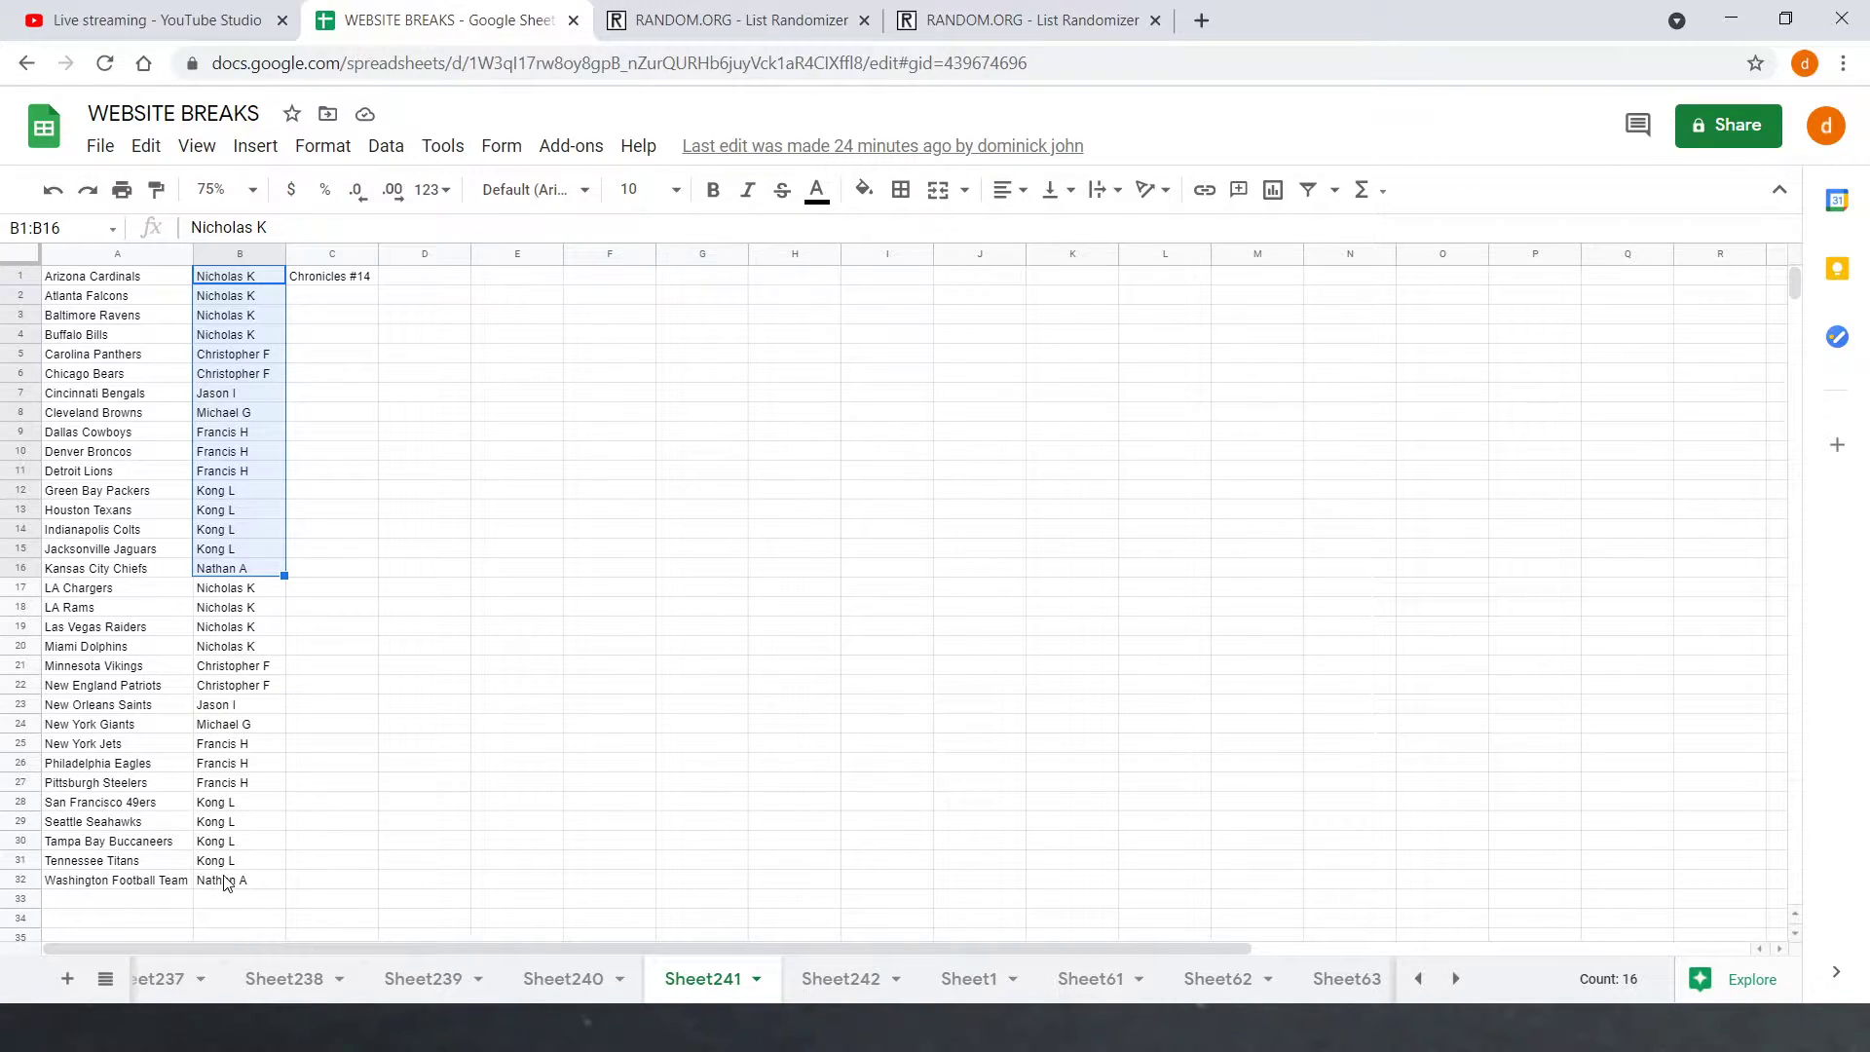
# Step: Copy the participant names in B1:B32 of Sheet241 into the item list of the first RANDOM.ORG List Randomizer page
pyautogui.click(336, 801)
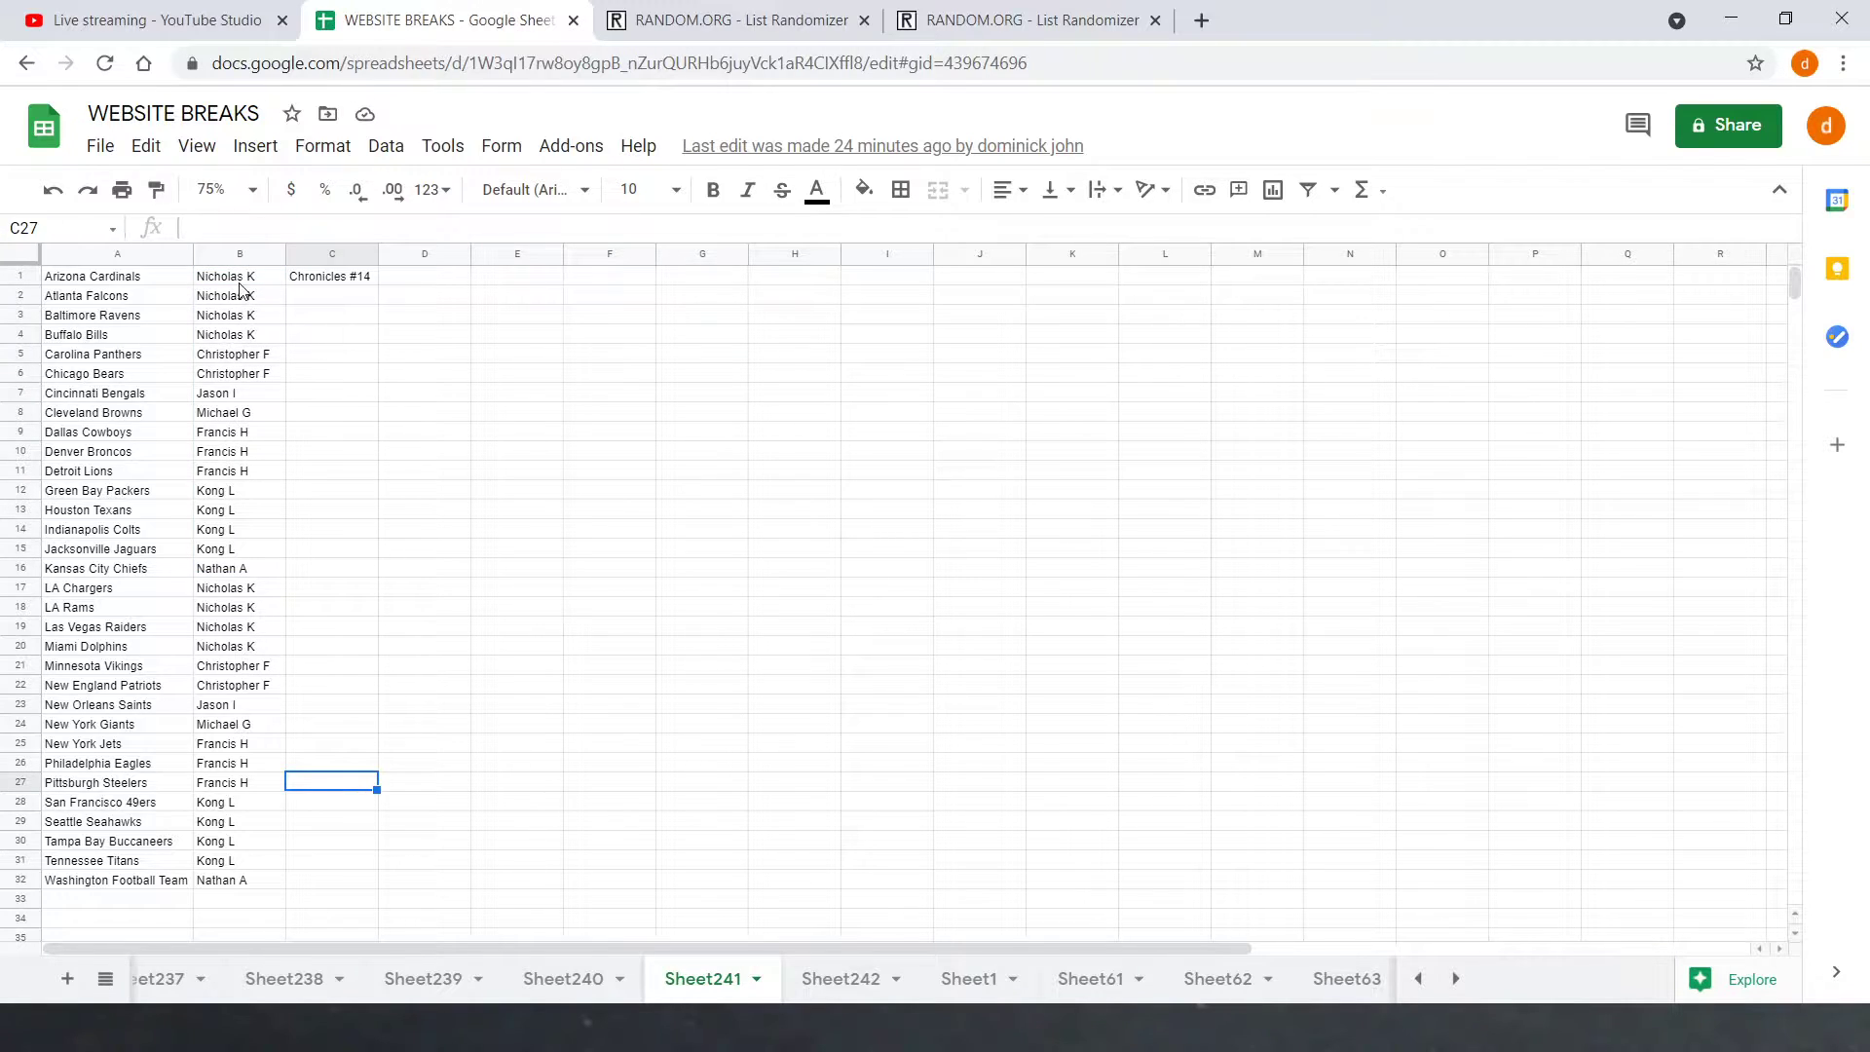
pyautogui.moveTo(242, 277); pyautogui.dragTo(224, 882)
pyautogui.hotkey('ctrl', 'c')
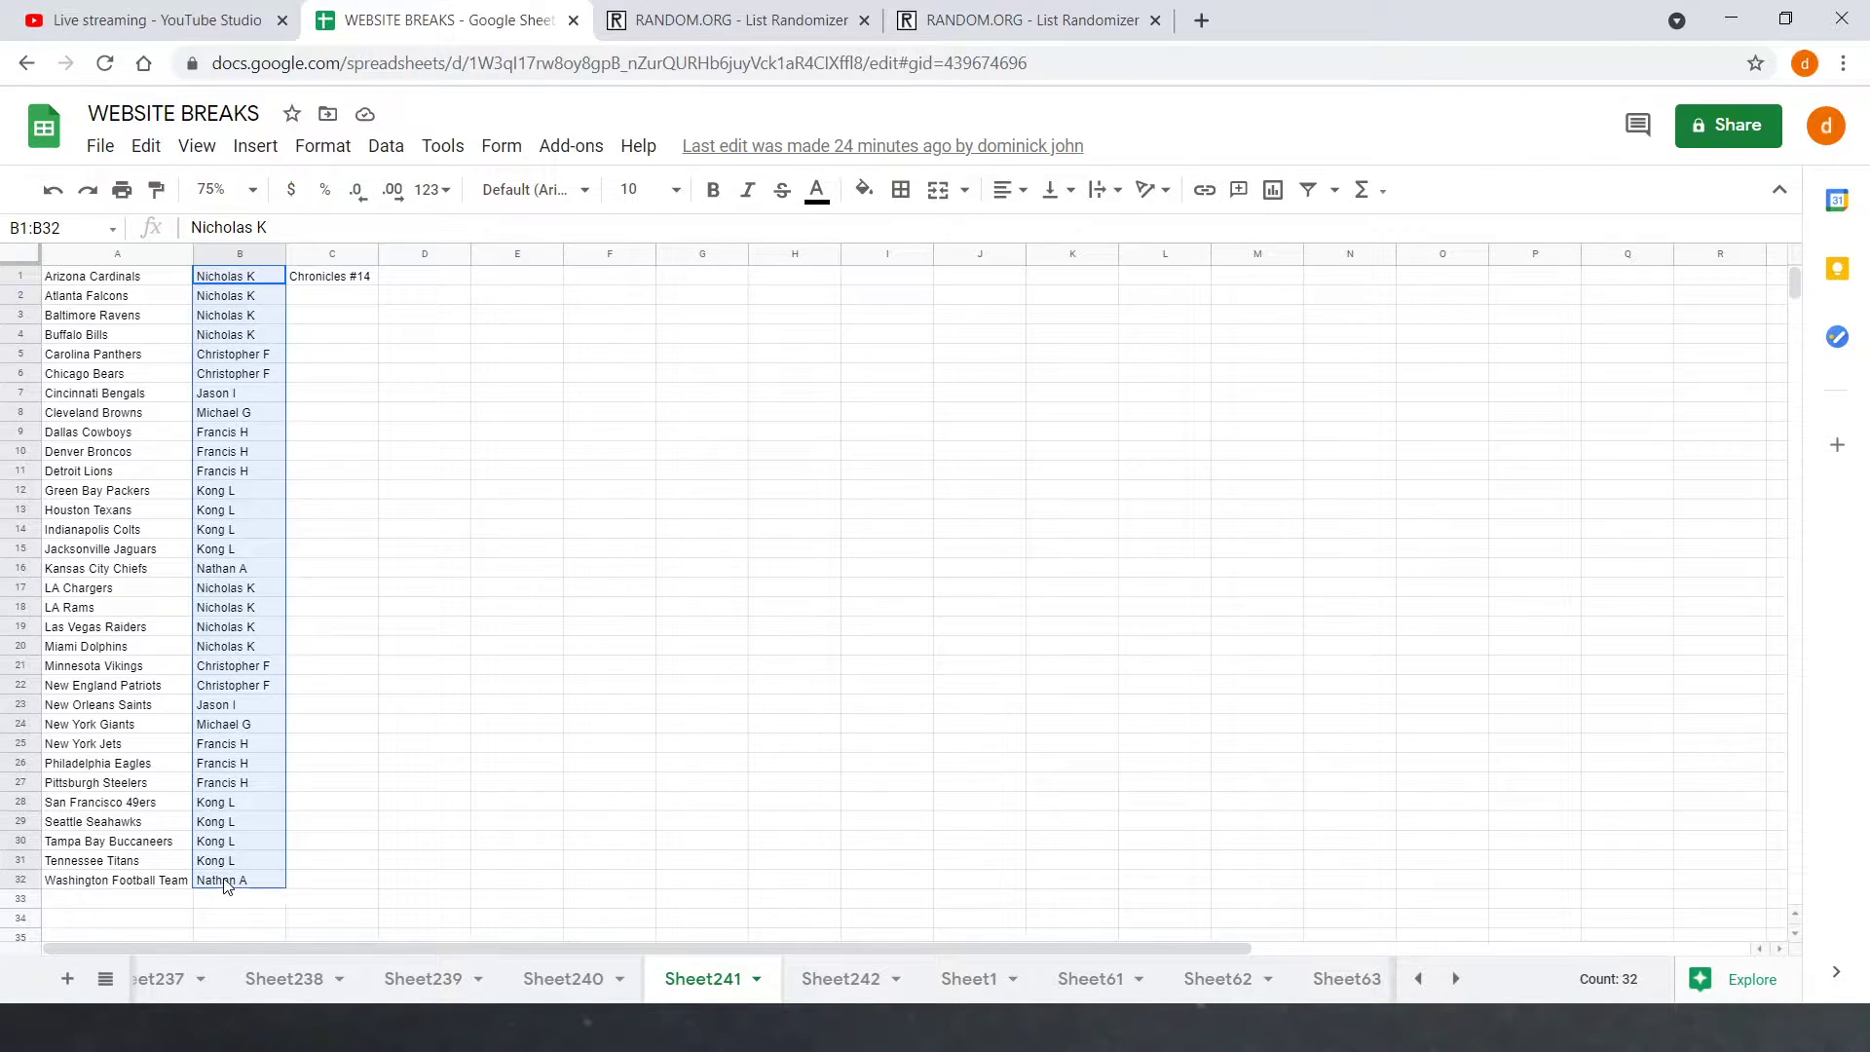
pyautogui.rightClick(224, 881)
pyautogui.click(289, 221)
pyautogui.click(730, 19)
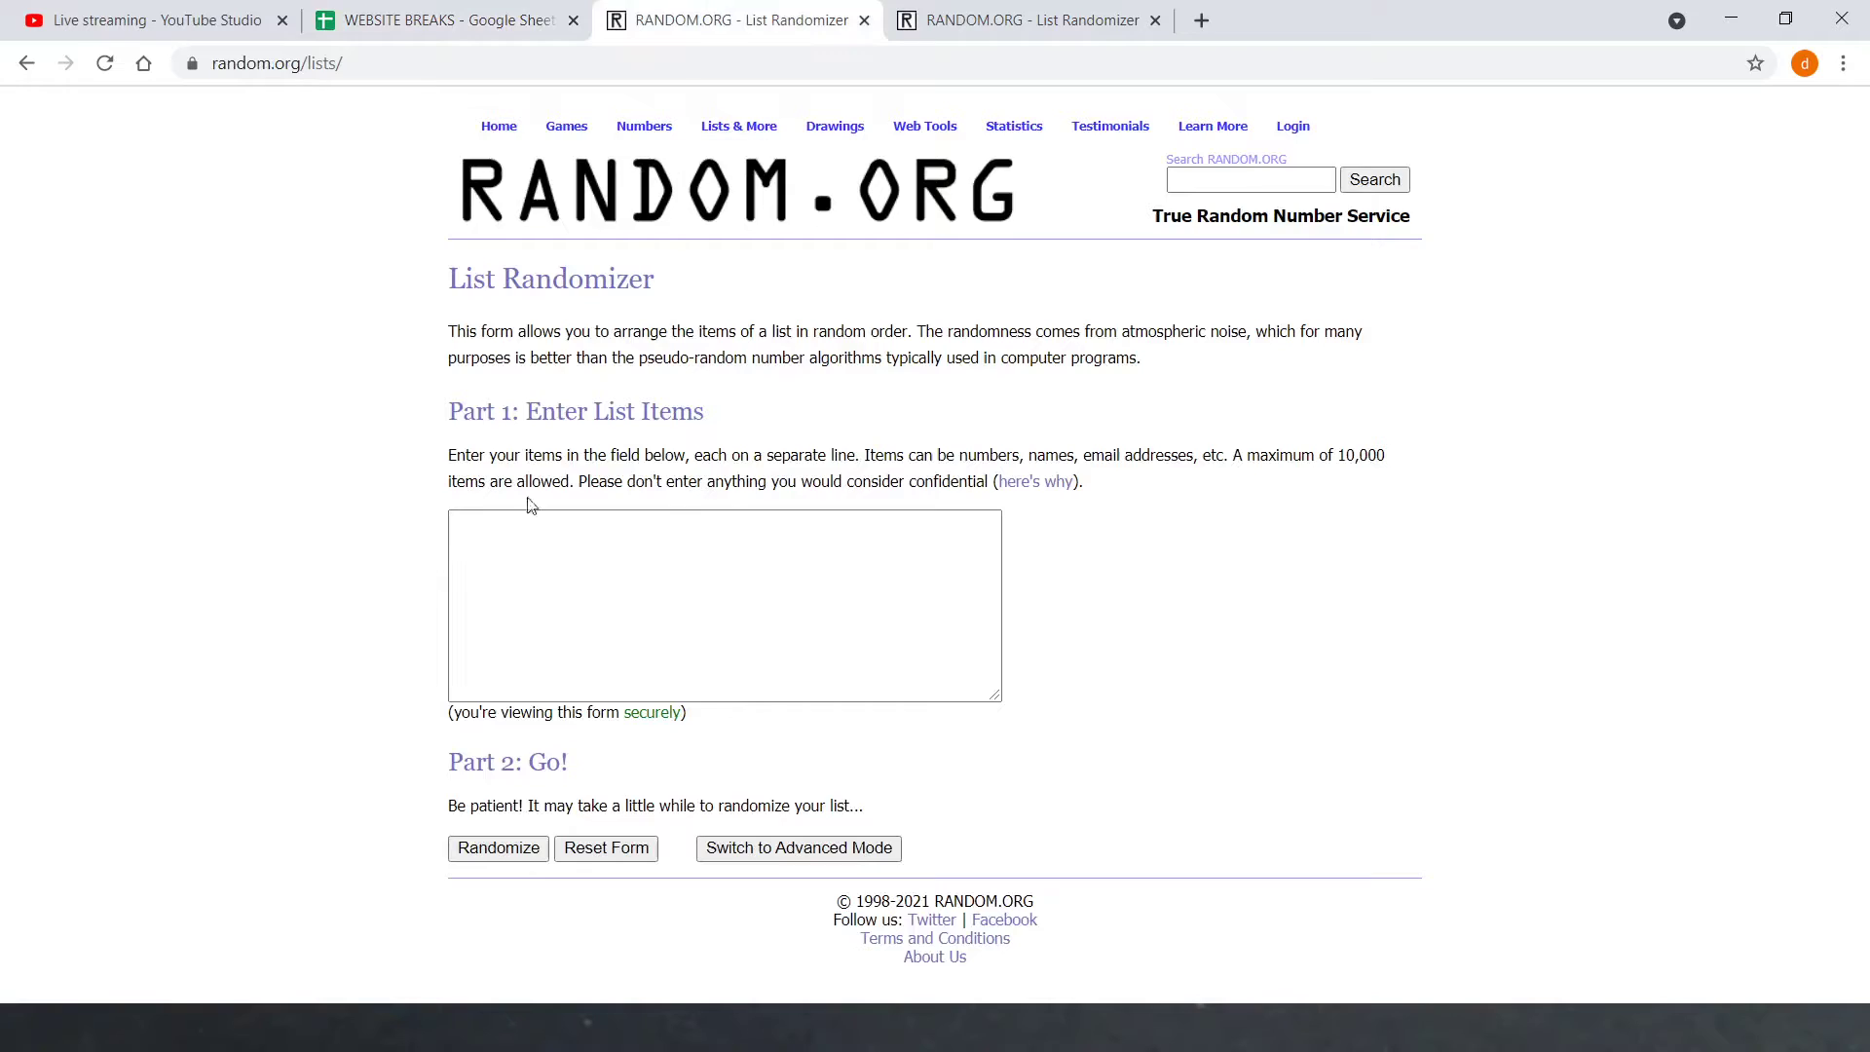
pyautogui.click(504, 549)
pyautogui.hotkey('ctrl', 'v')
pyautogui.scroll(5, 505, 622)
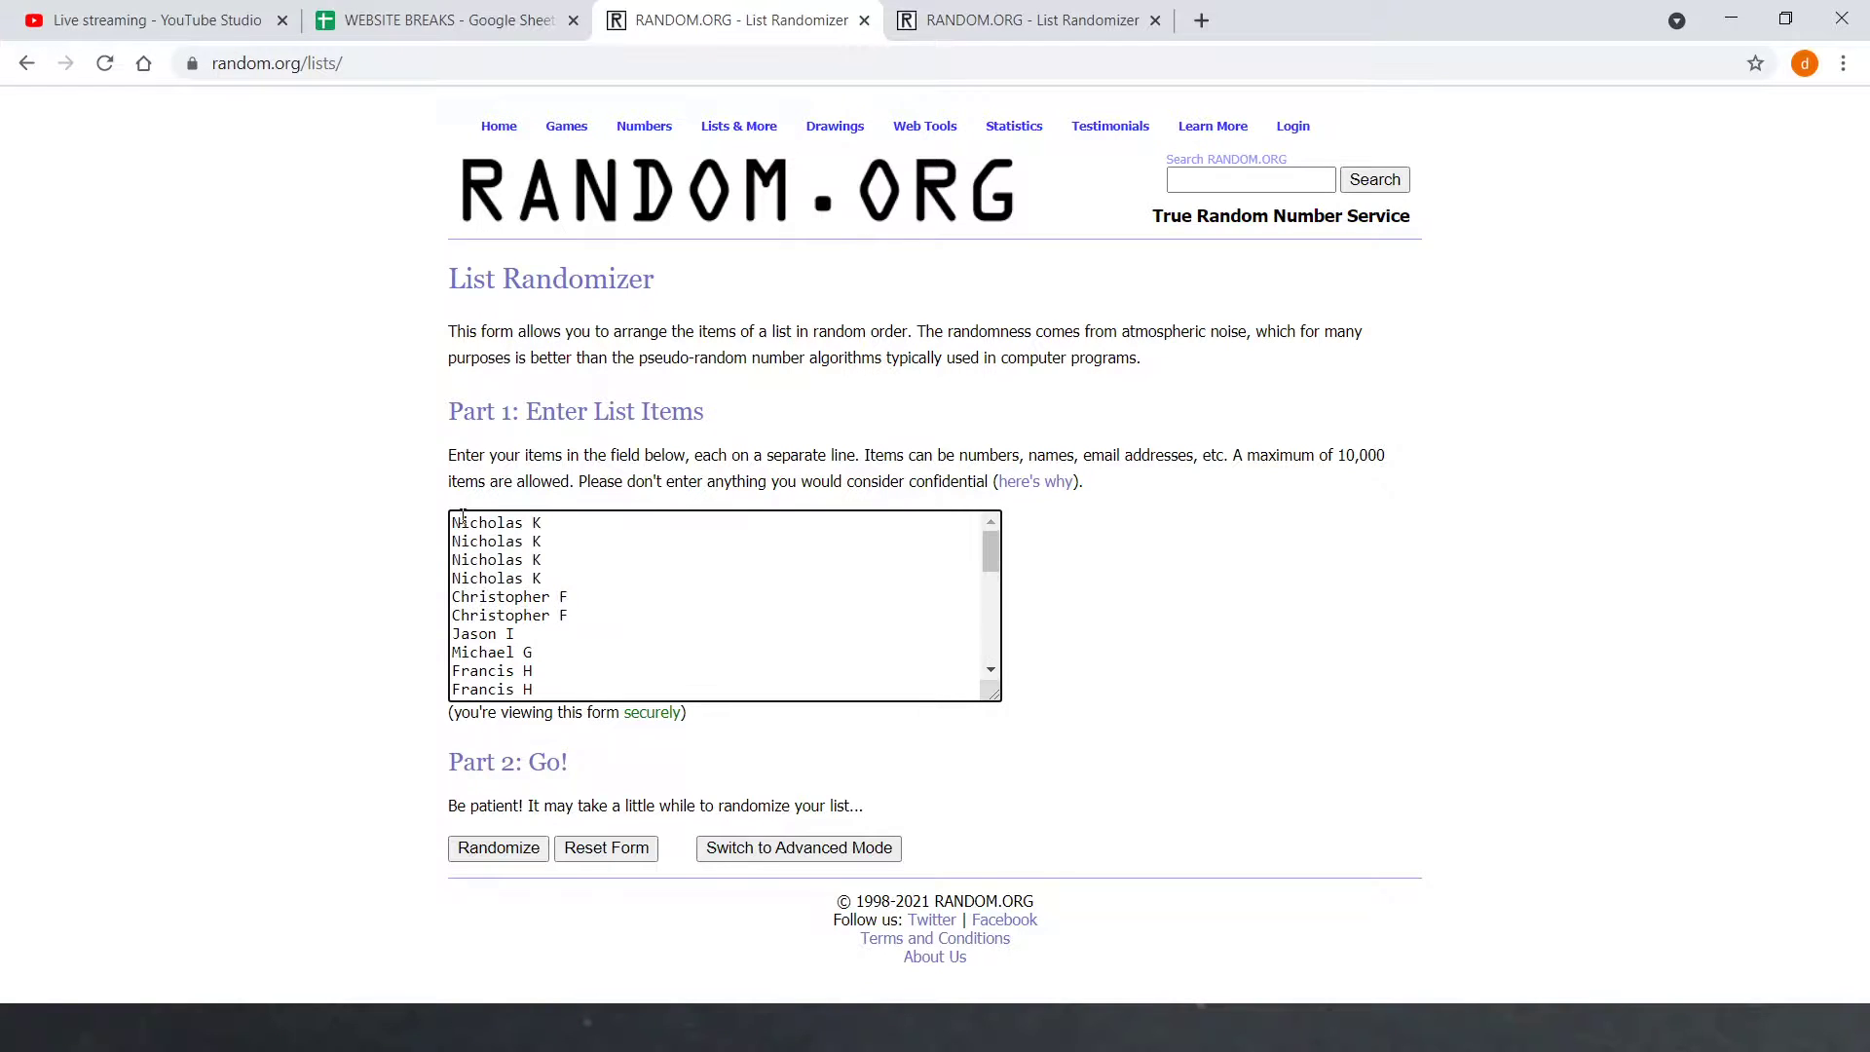
# Step: Copy the team names in A1:A32 of Sheet241 into the item list of the second RANDOM.ORG List Randomizer page
pyautogui.click(396, 334)
pyautogui.hotkey('ctrl', 'shift', 'Tab')
pyautogui.click(516, 507)
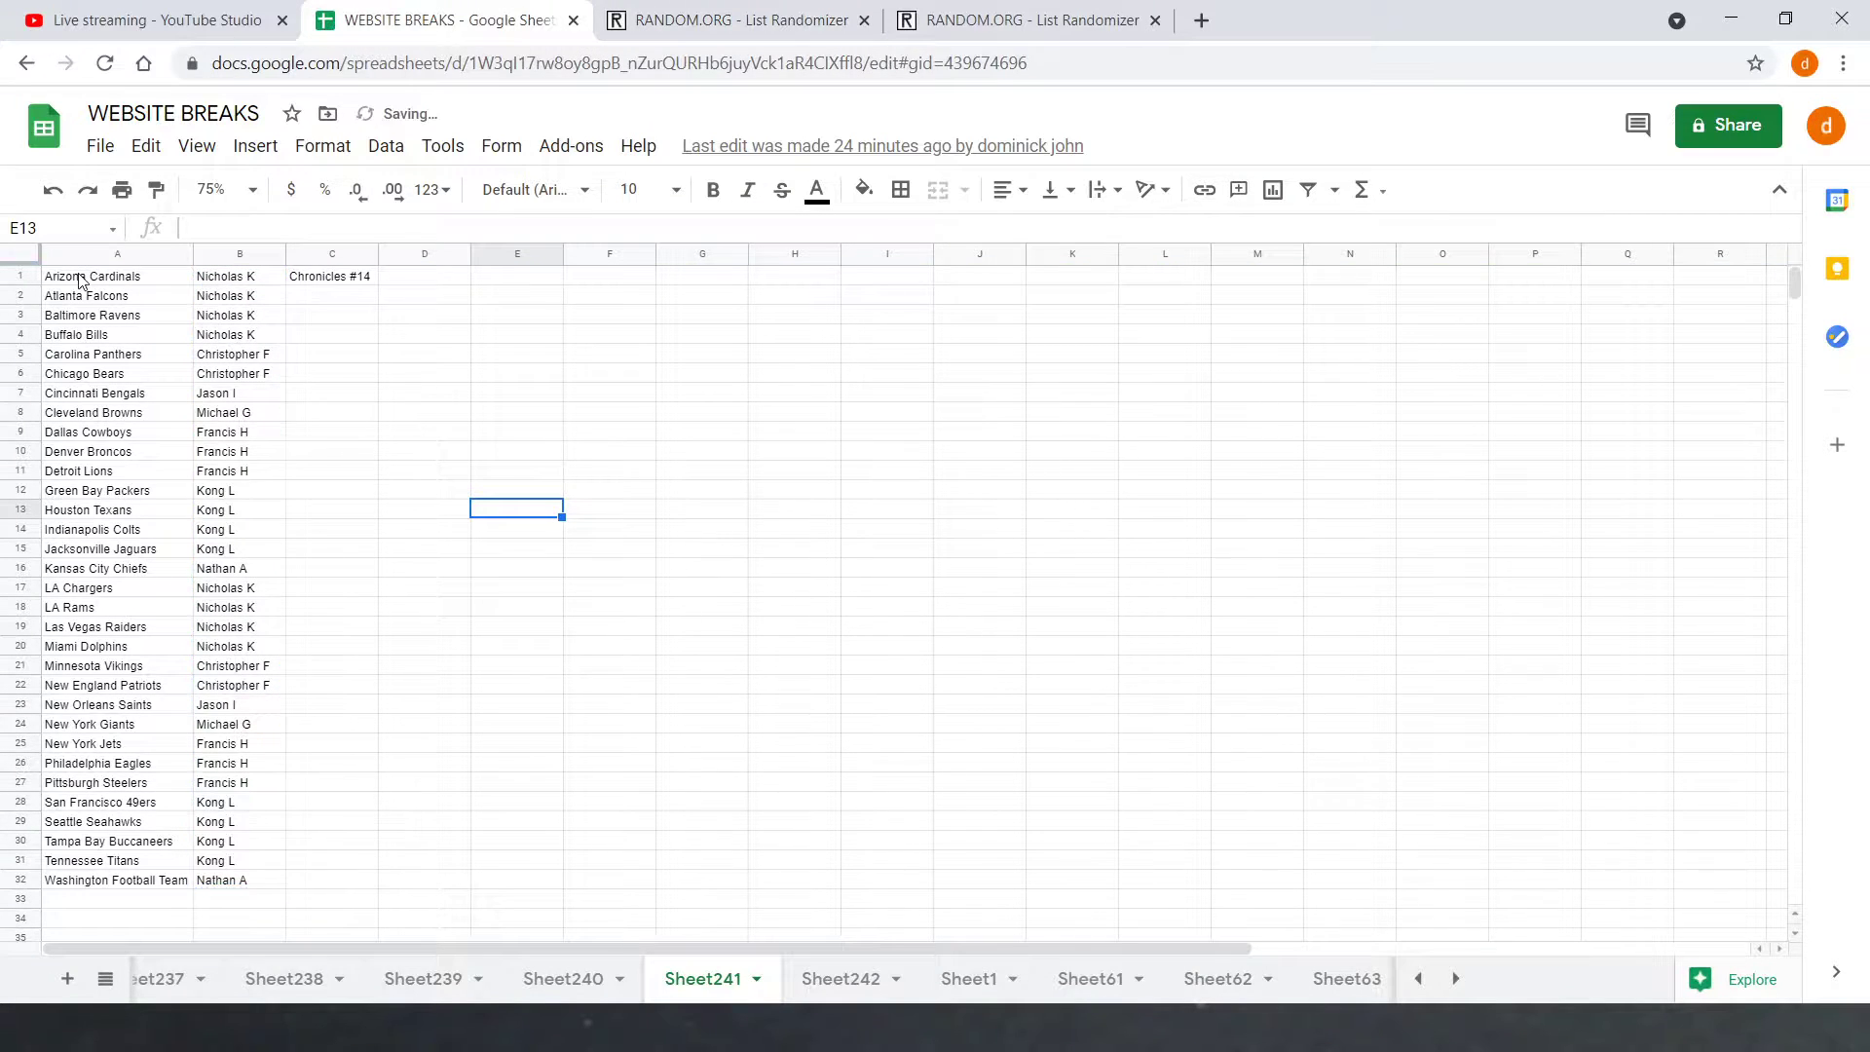
pyautogui.moveTo(89, 282); pyautogui.dragTo(117, 882)
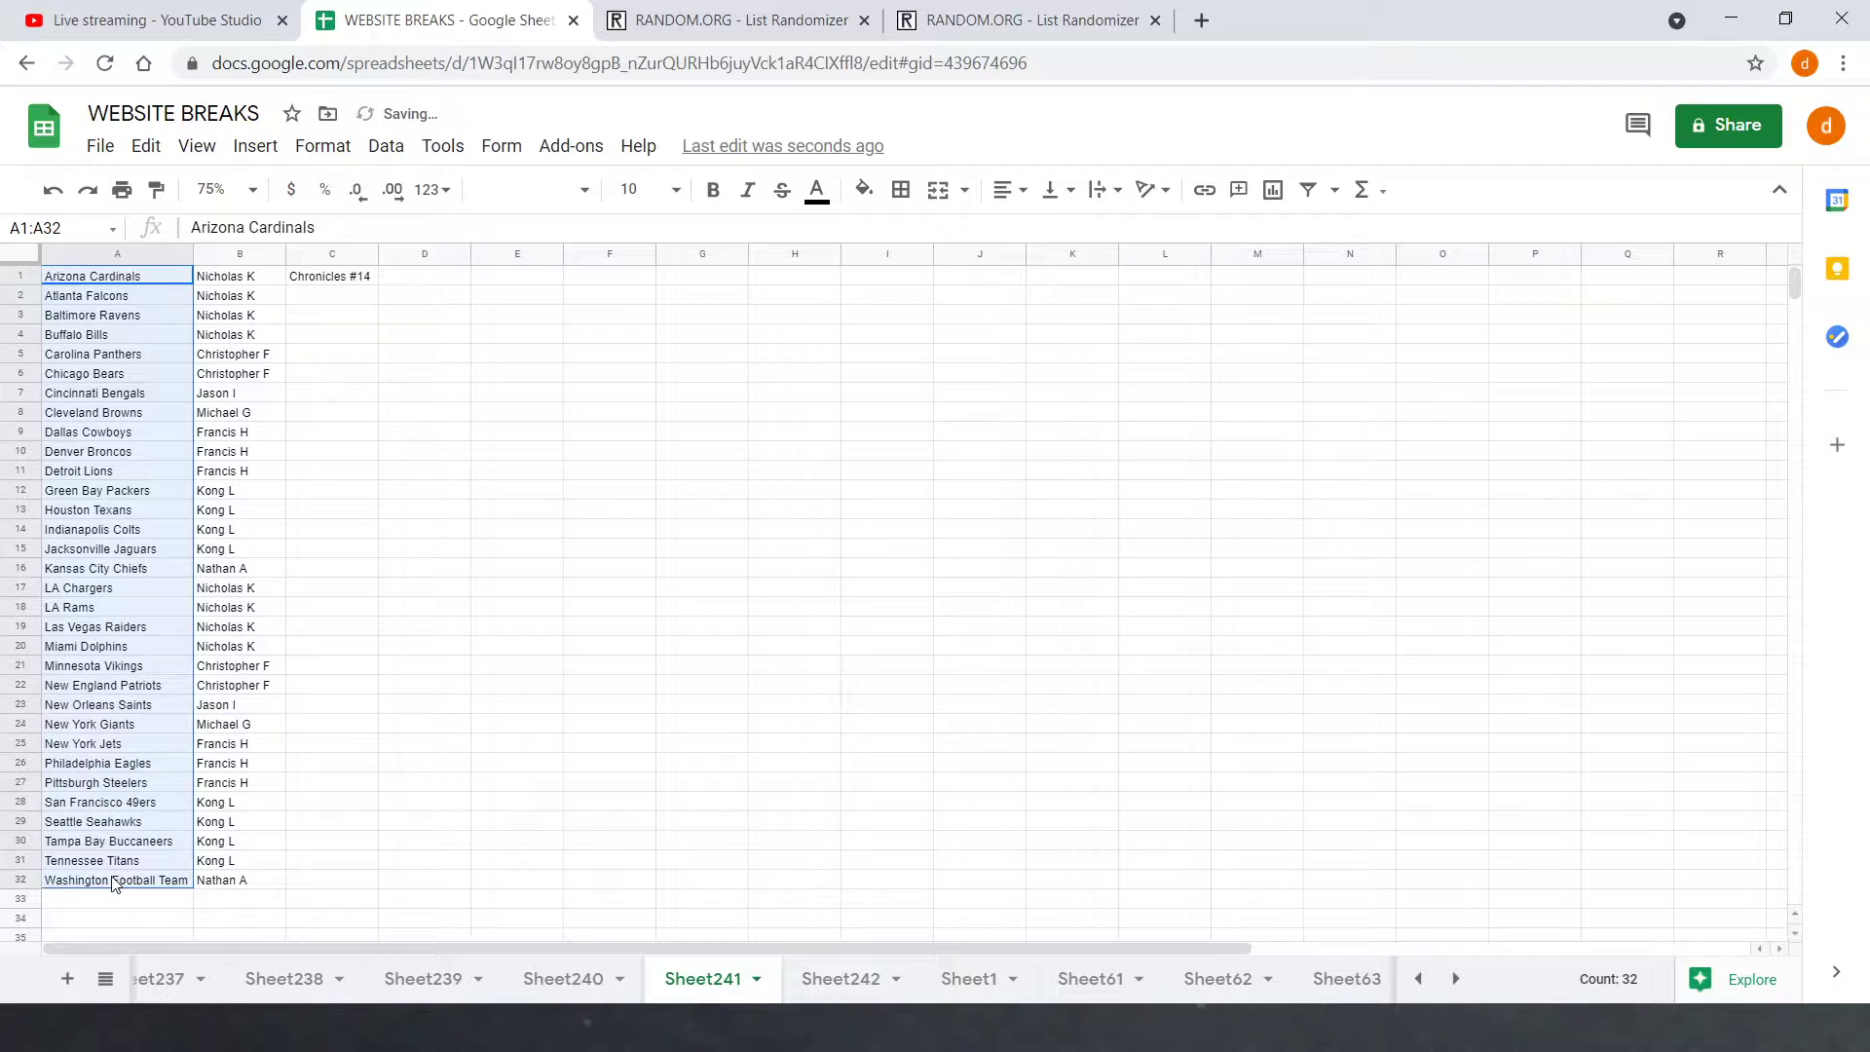
pyautogui.rightClick(115, 881)
pyautogui.click(175, 221)
pyautogui.click(1033, 20)
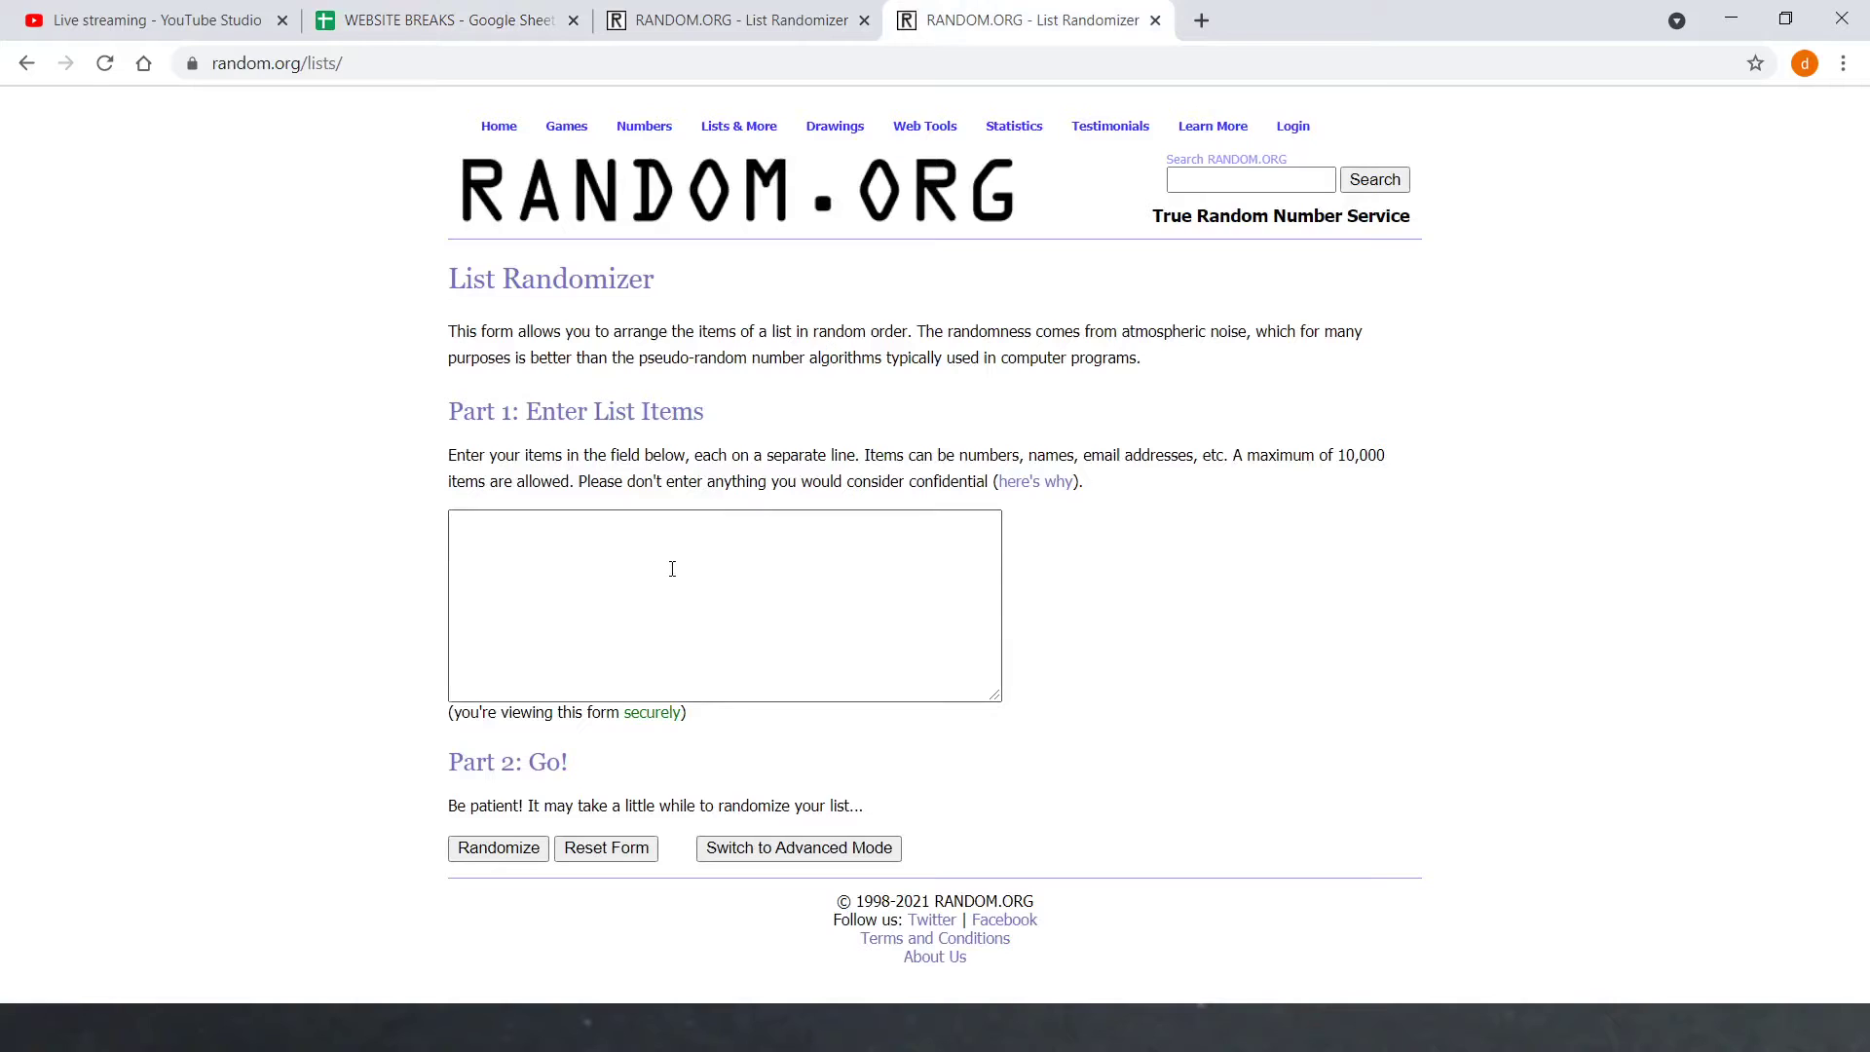
pyautogui.click(510, 548)
pyautogui.hotkey('ctrl', 'v')
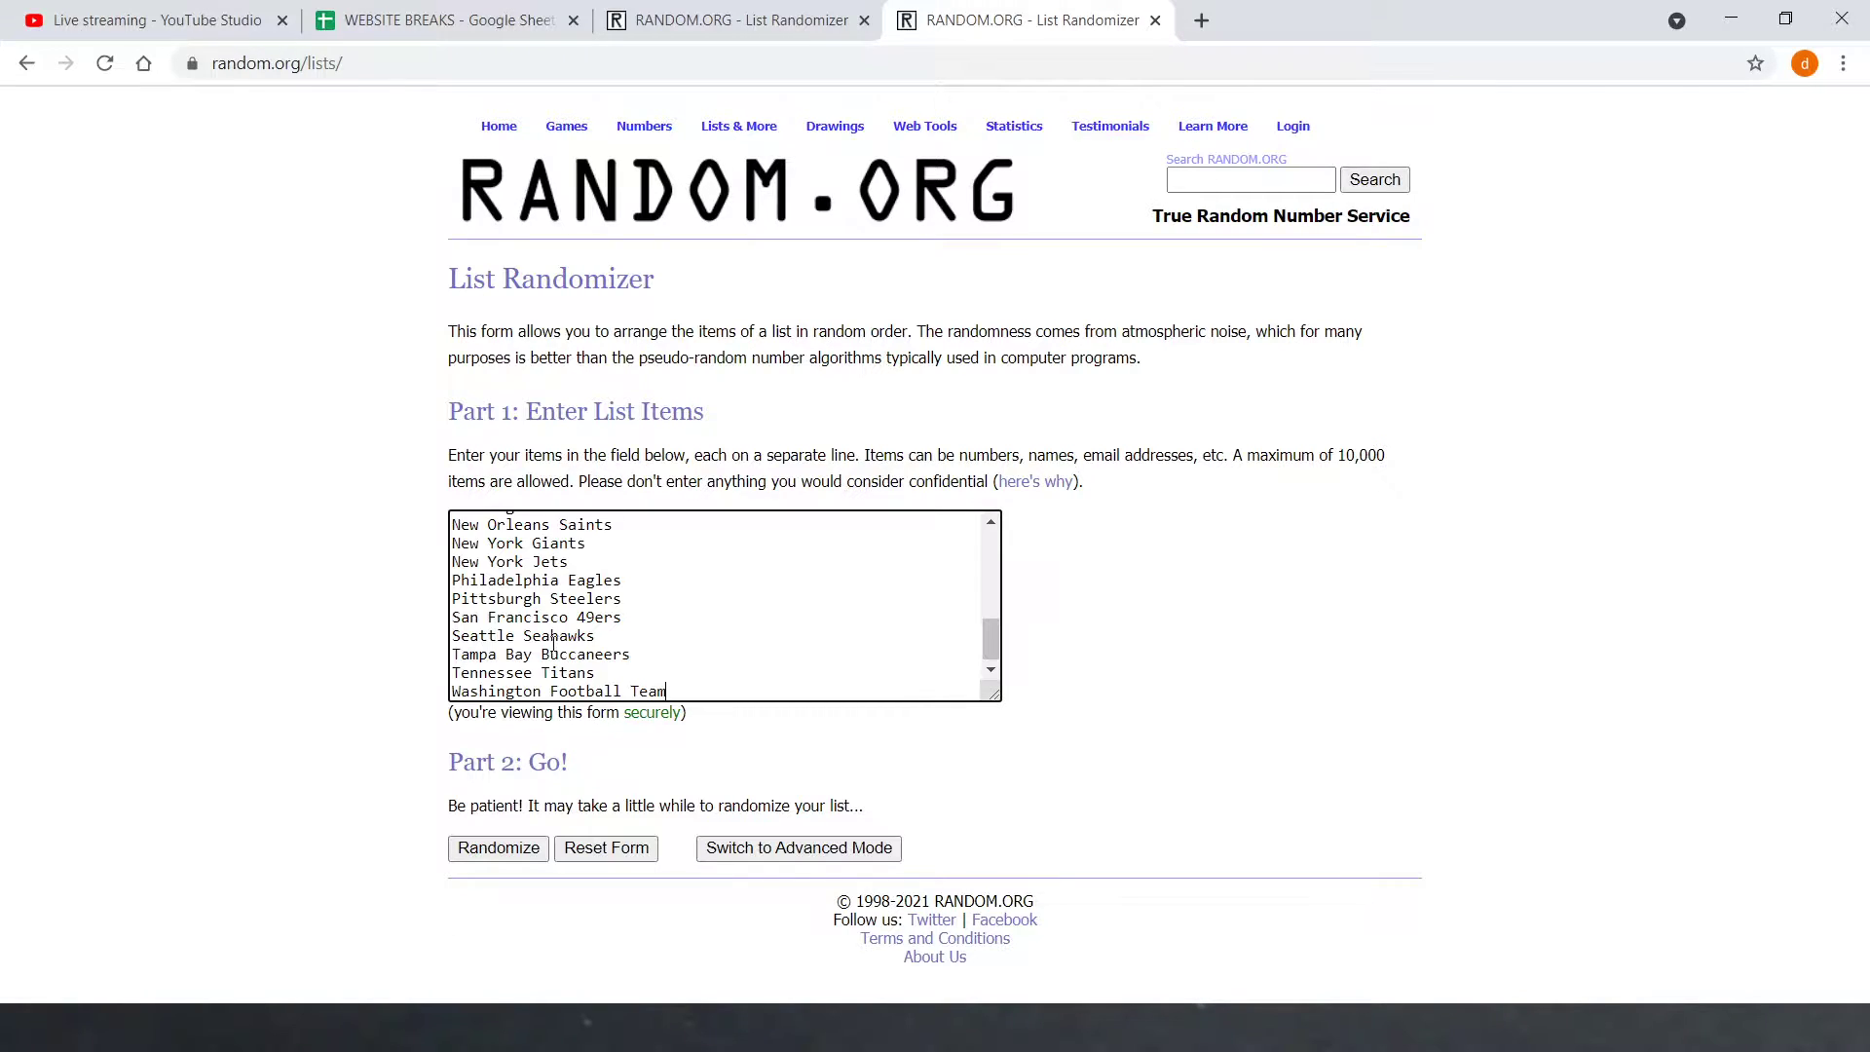
pyautogui.scroll(8, 458, 585)
pyautogui.click(726, 19)
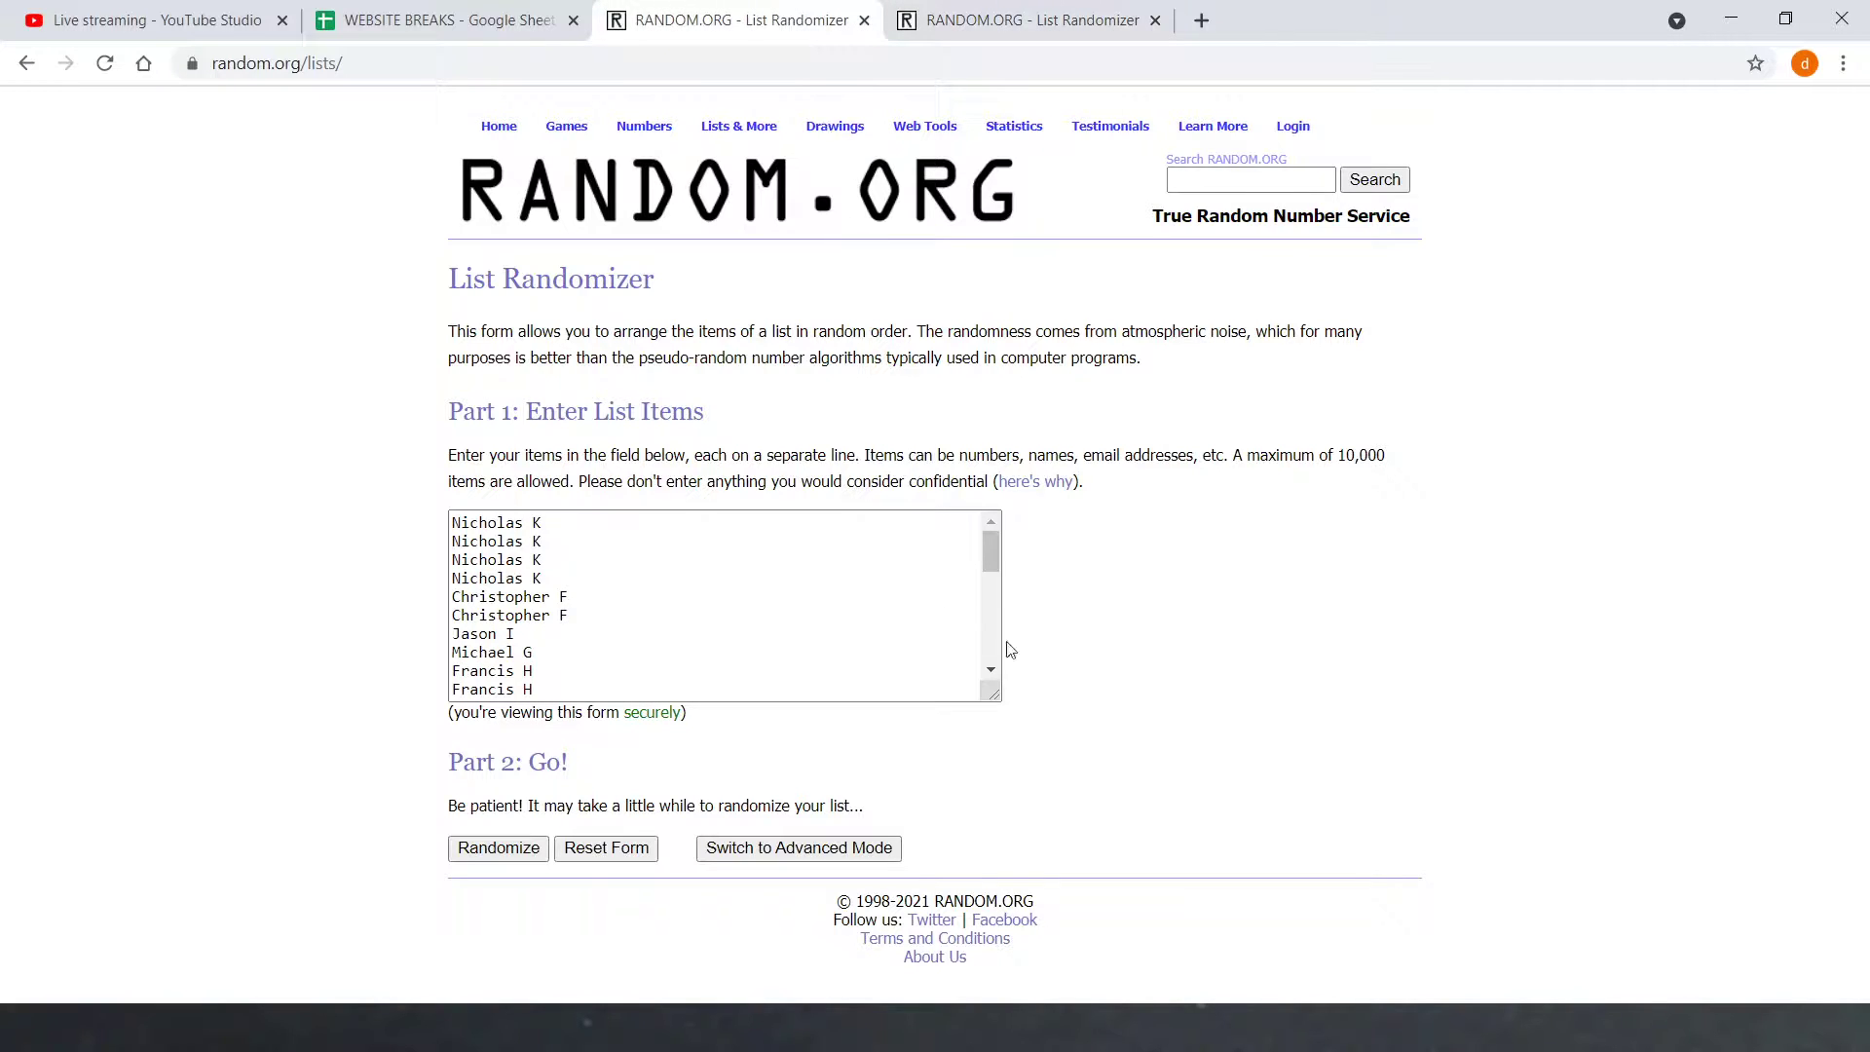
pyautogui.click(526, 19)
pyautogui.click(425, 470)
pyautogui.click(399, 292)
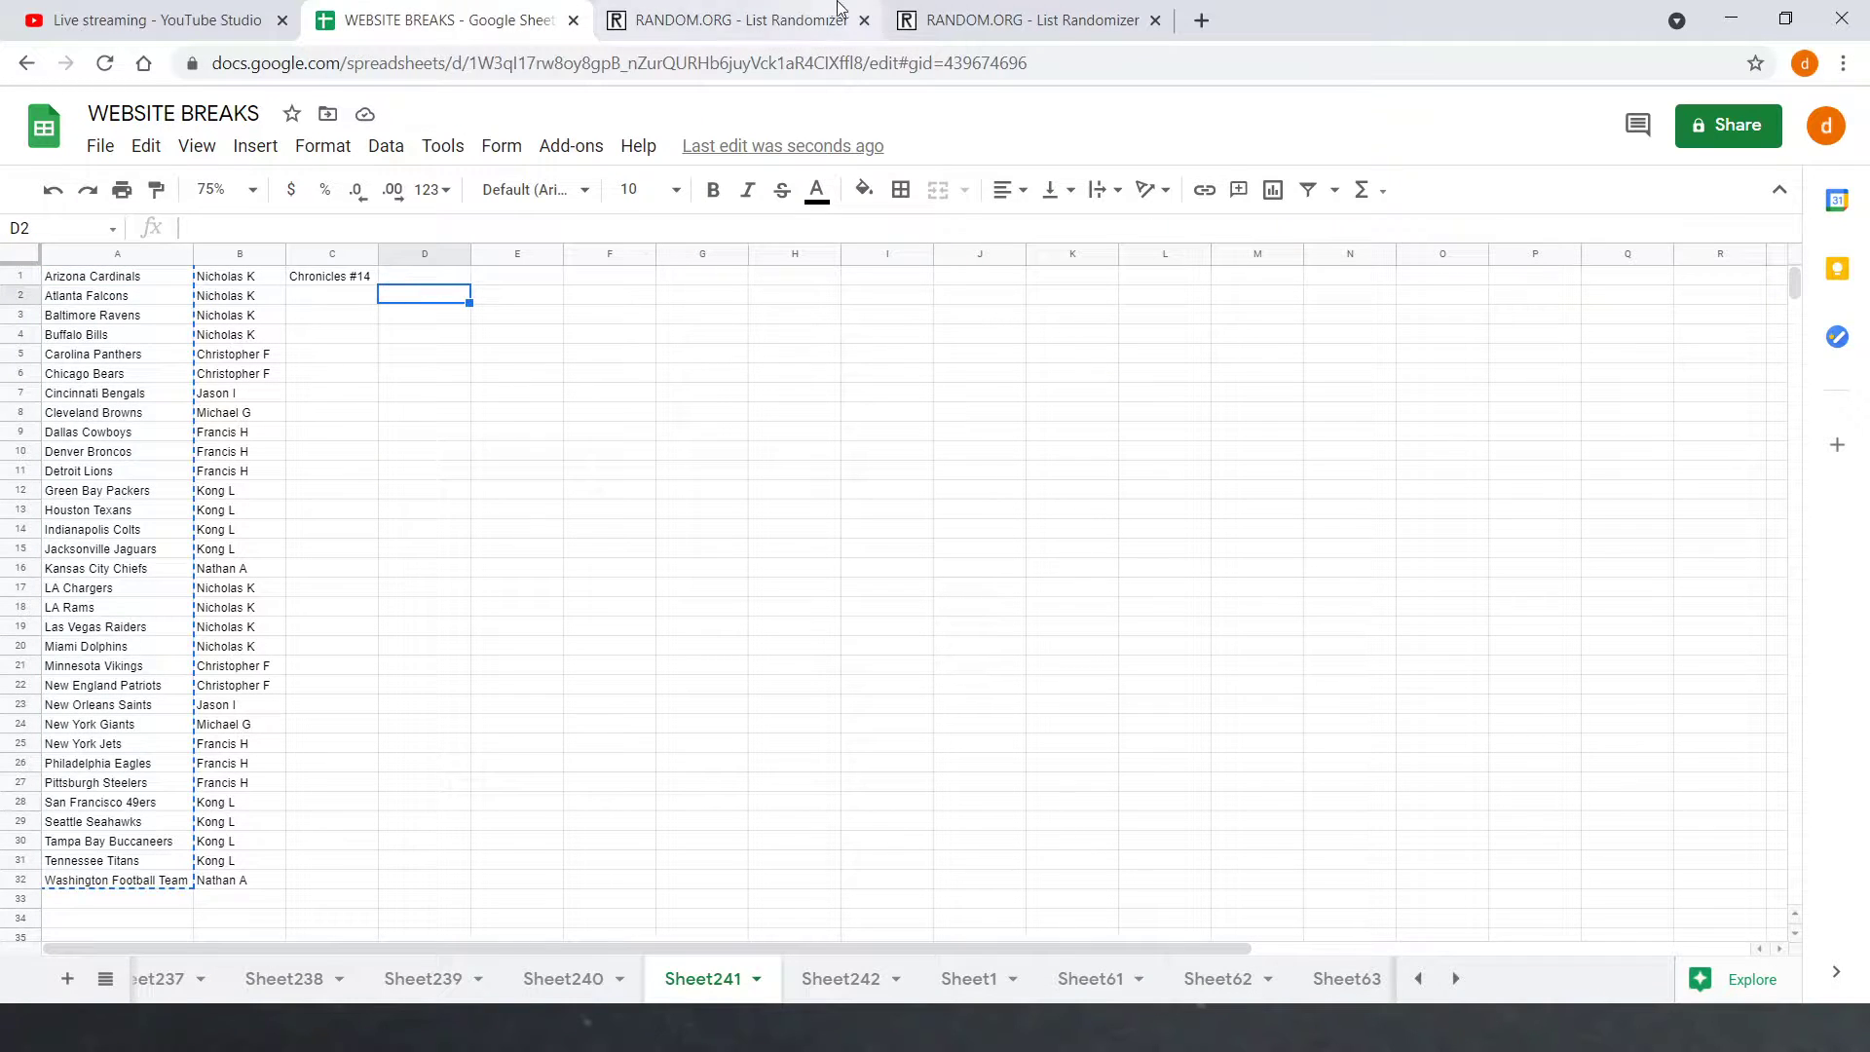
# Step: Randomize the participant names six times in the first RANDOM.ORG List Randomizer page
pyautogui.click(726, 20)
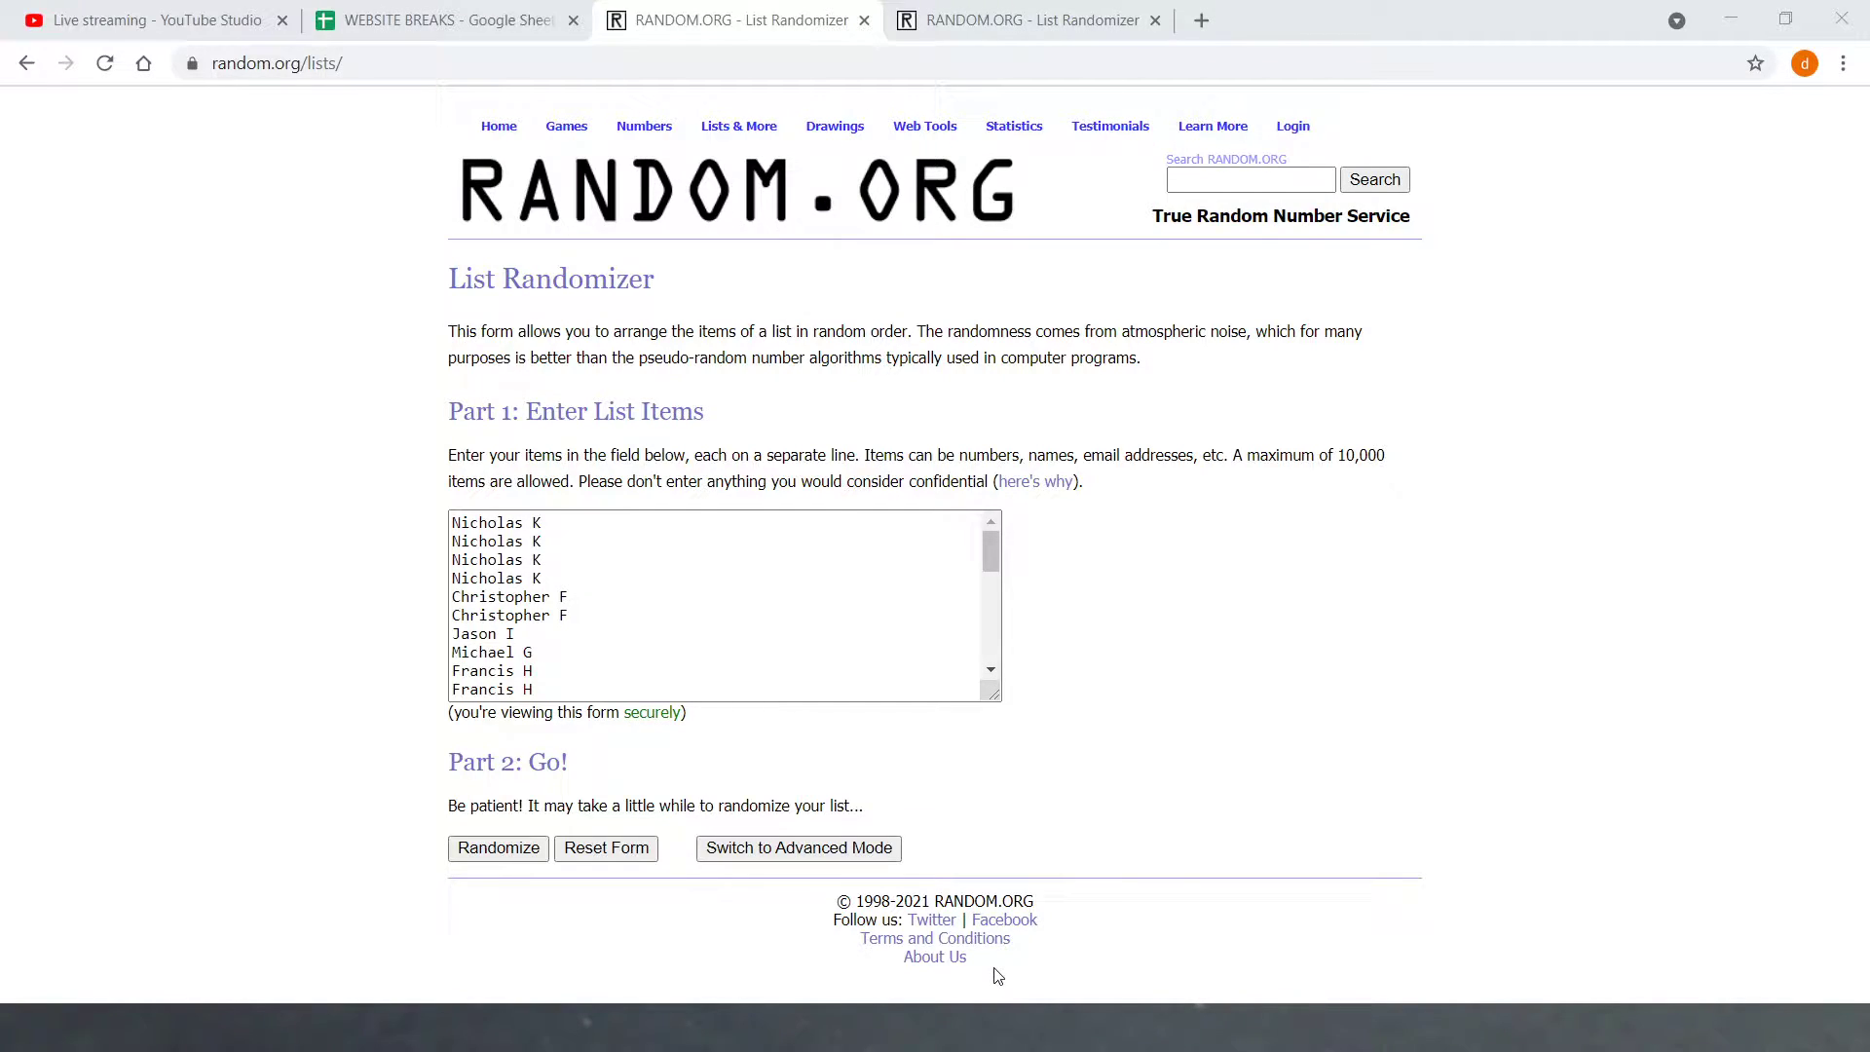
pyautogui.click(997, 974)
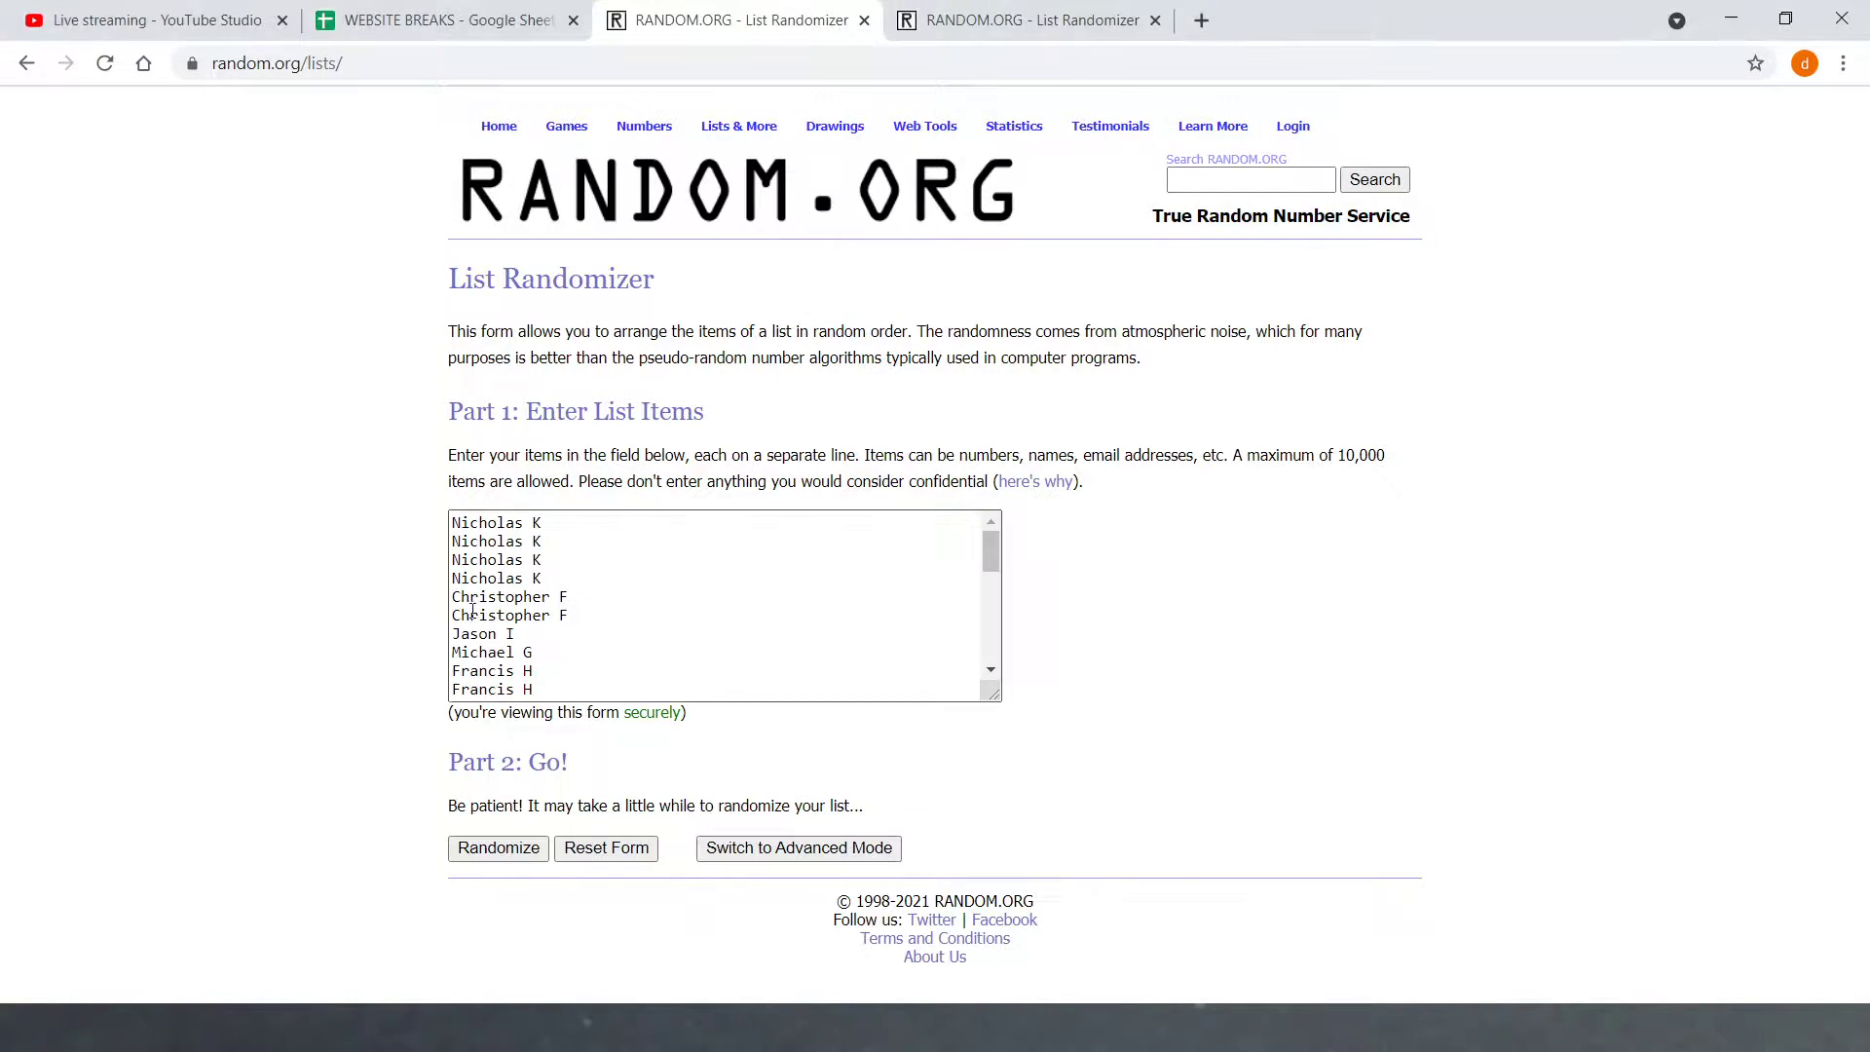
pyautogui.click(492, 847)
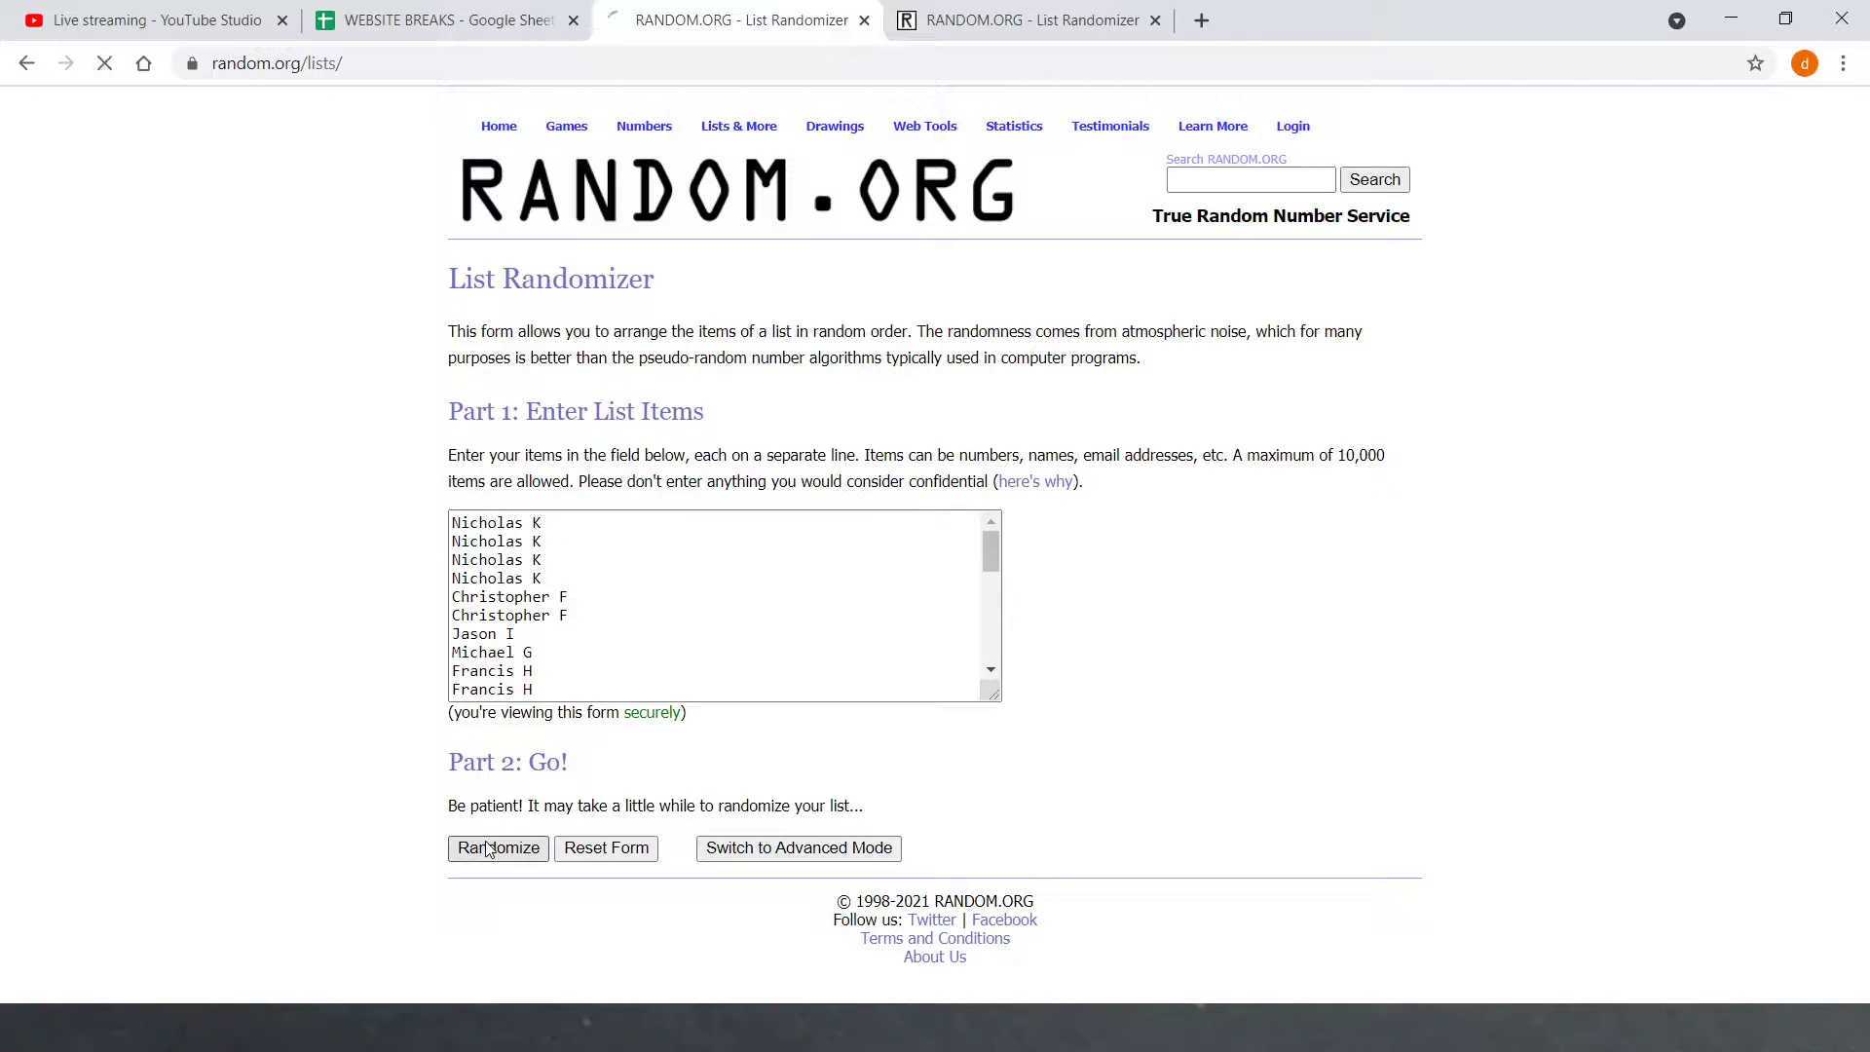
pyautogui.click(487, 851)
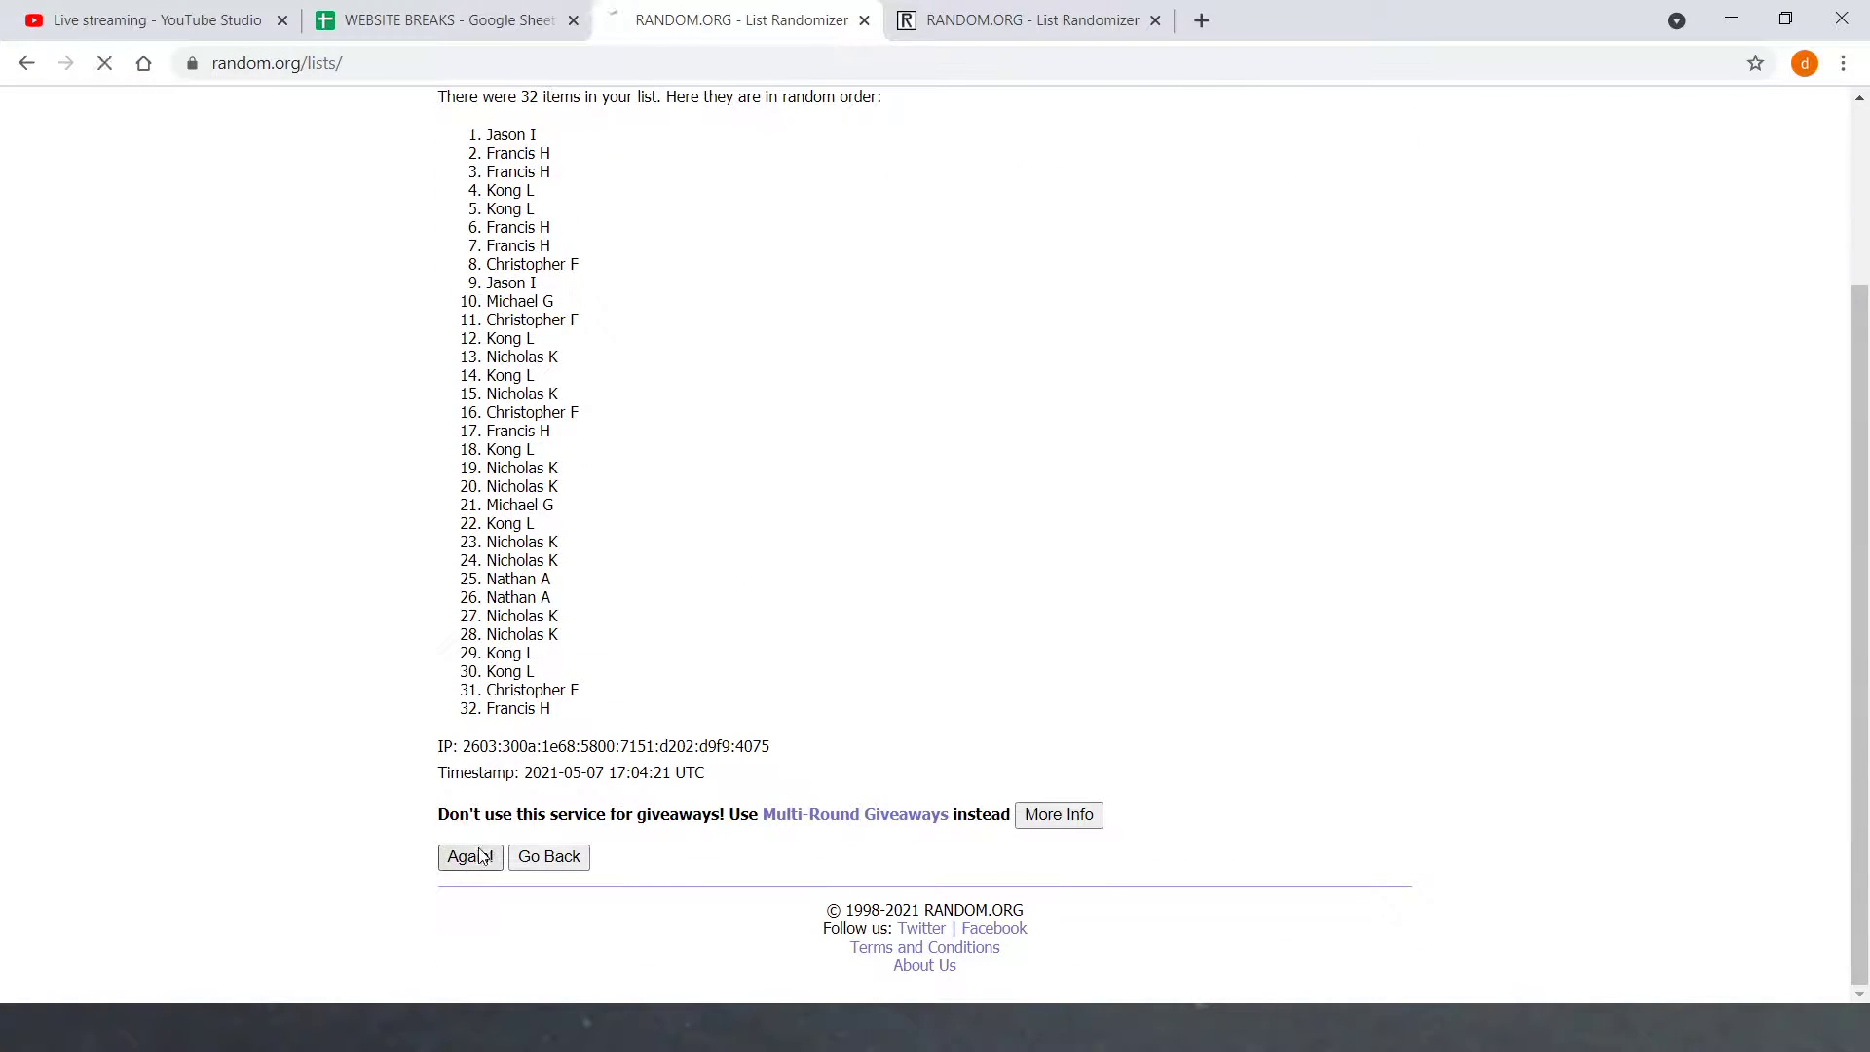
pyautogui.click(476, 858)
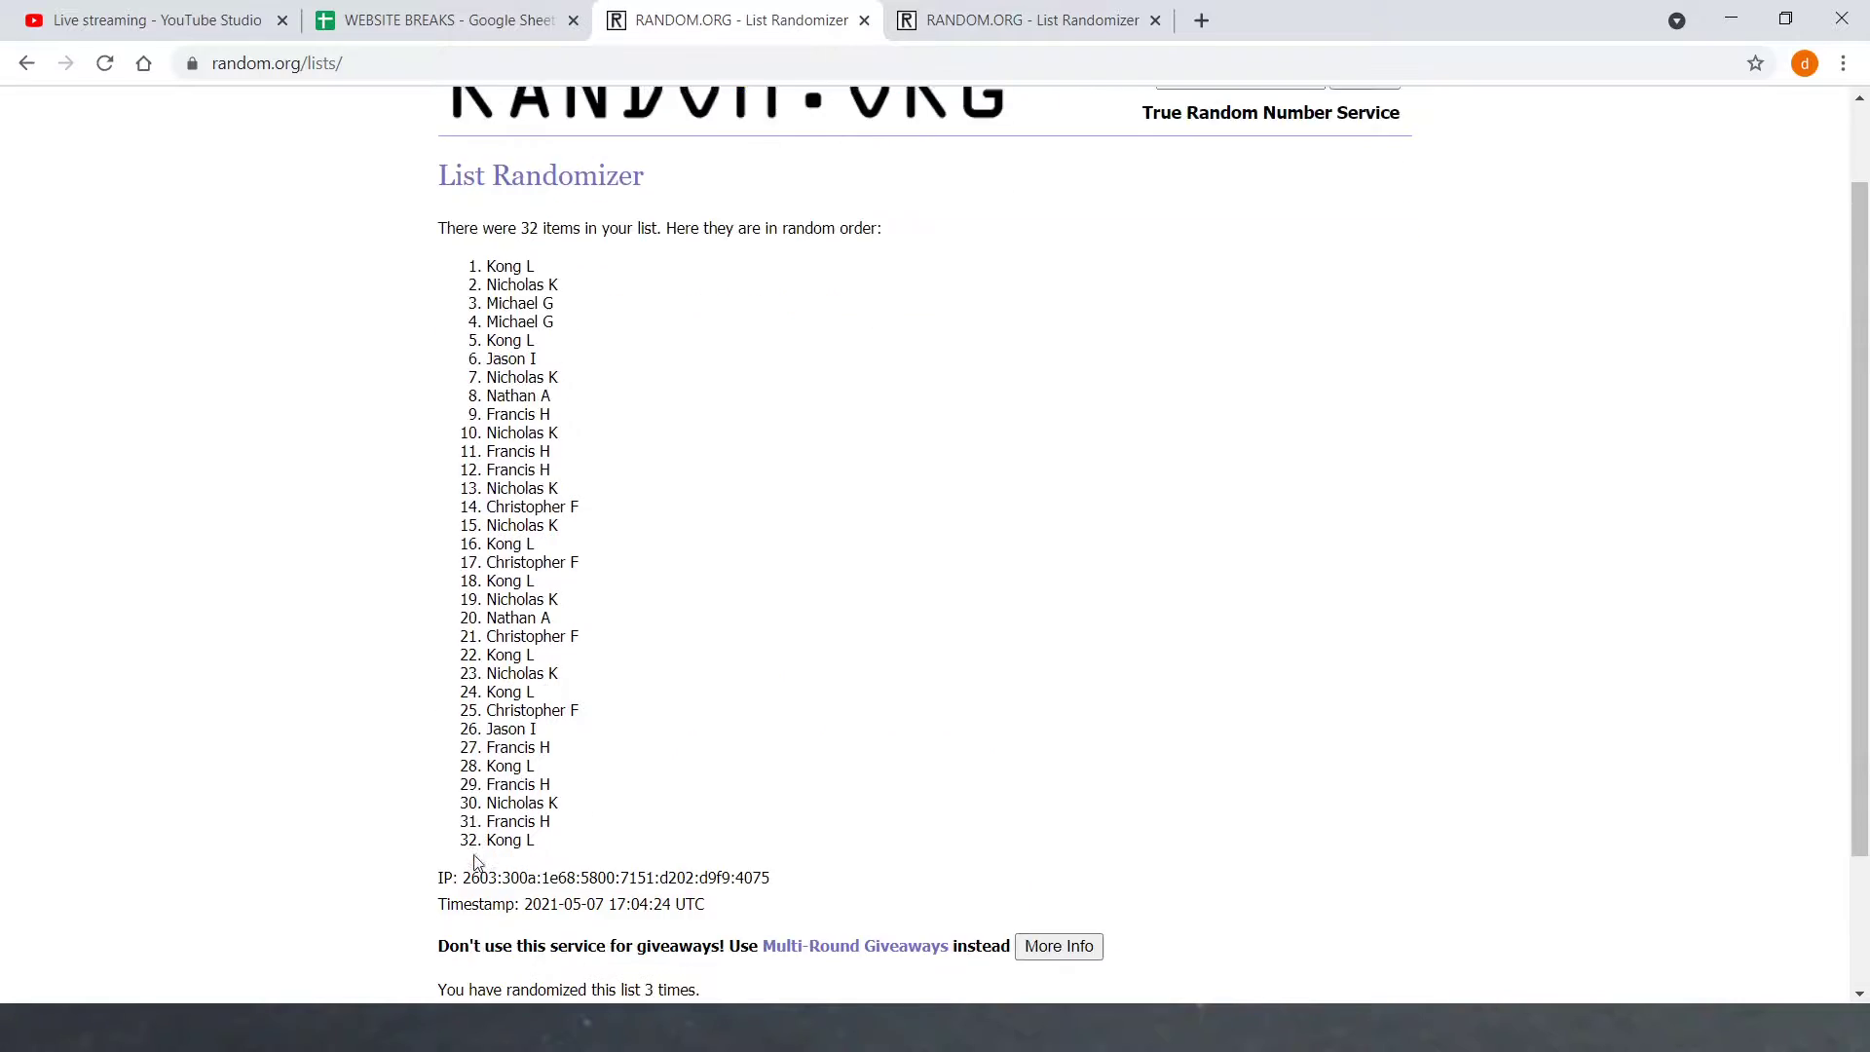
pyautogui.click(476, 858)
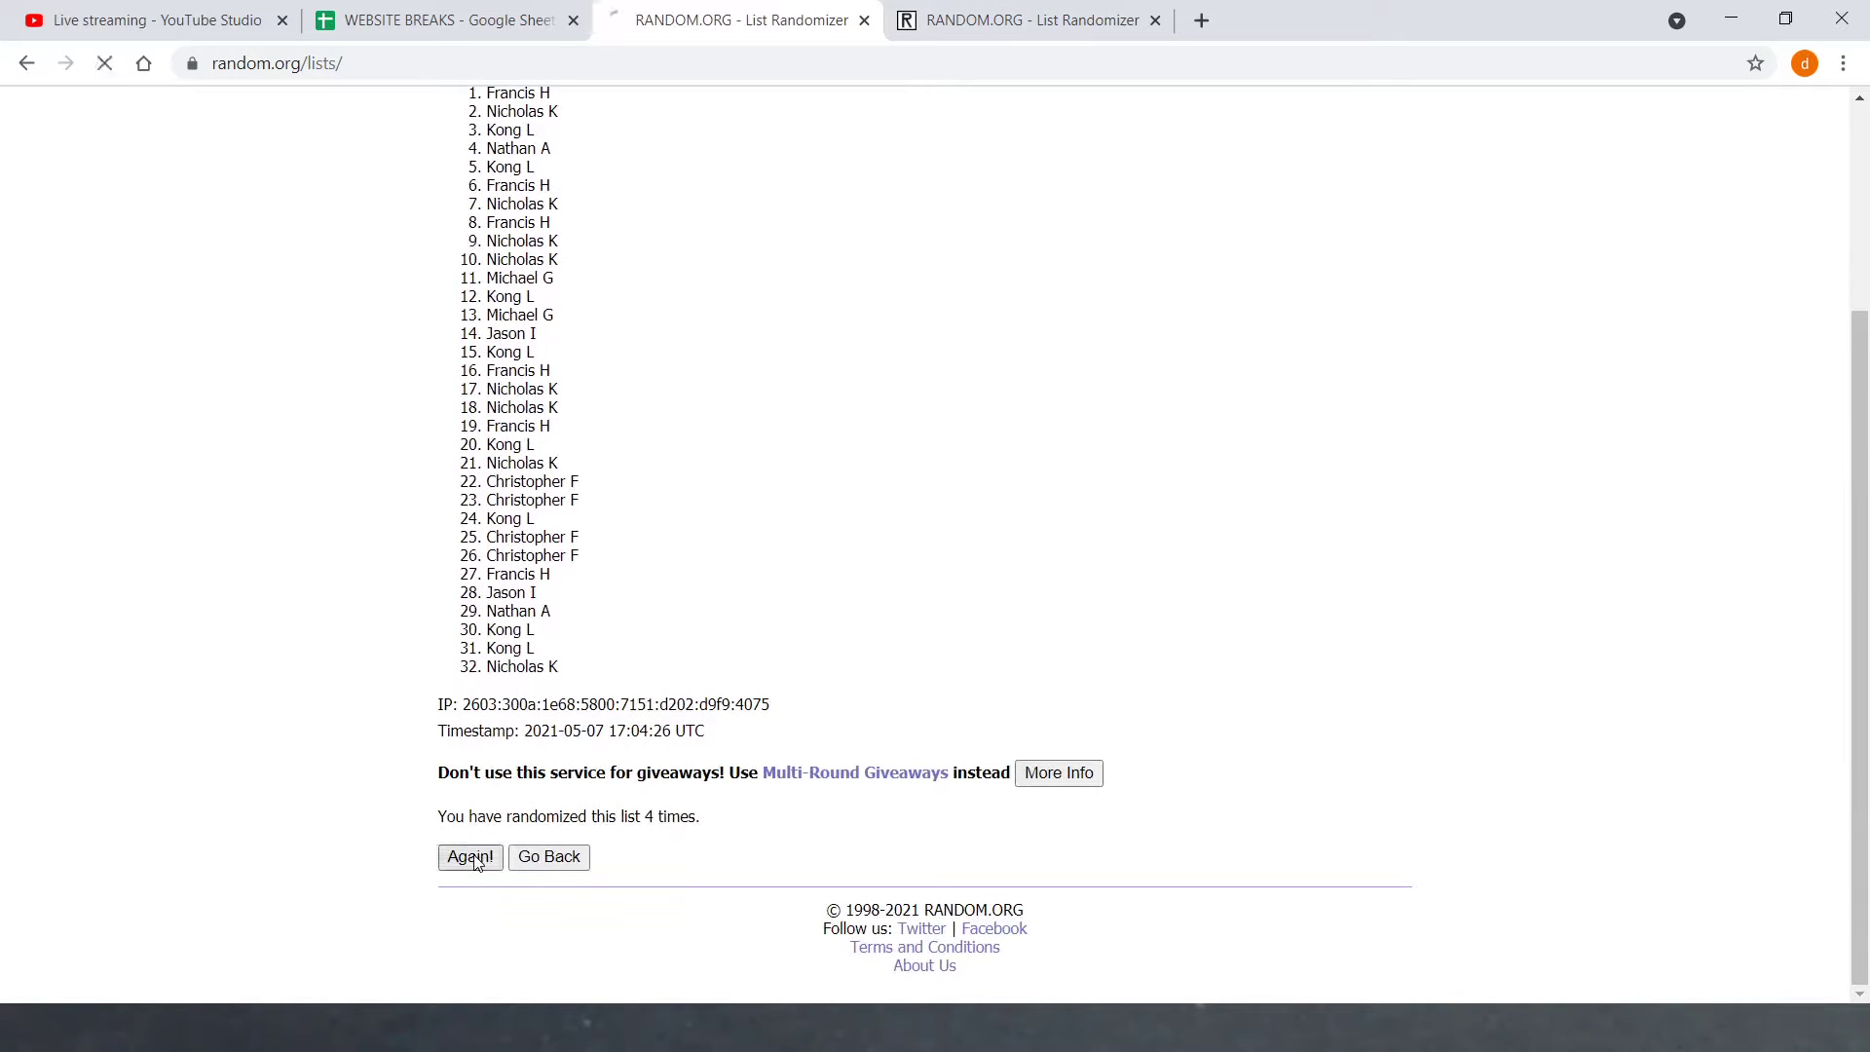
pyautogui.click(476, 858)
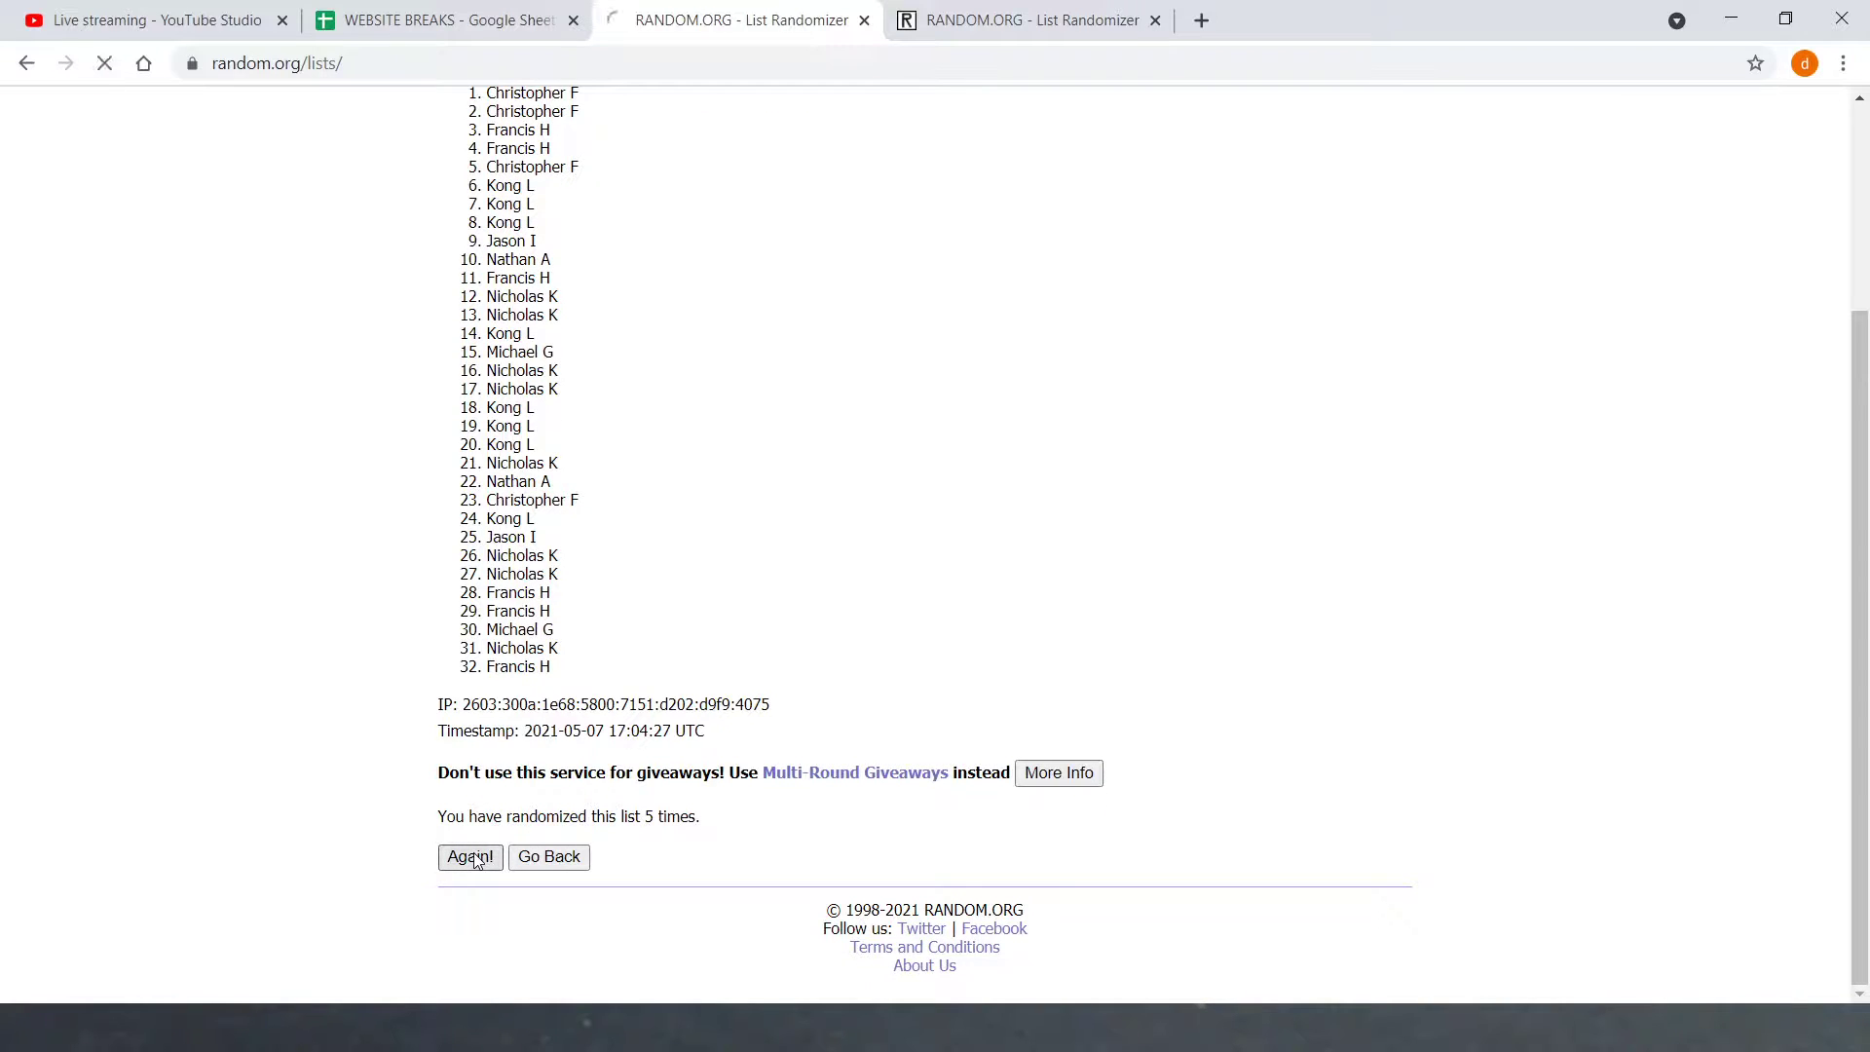
# Step: Replace the names in B1:B32 of the WEBSITE BREAKS spreadsheet with the randomized participant list
pyautogui.moveTo(483, 367); pyautogui.dragTo(575, 919)
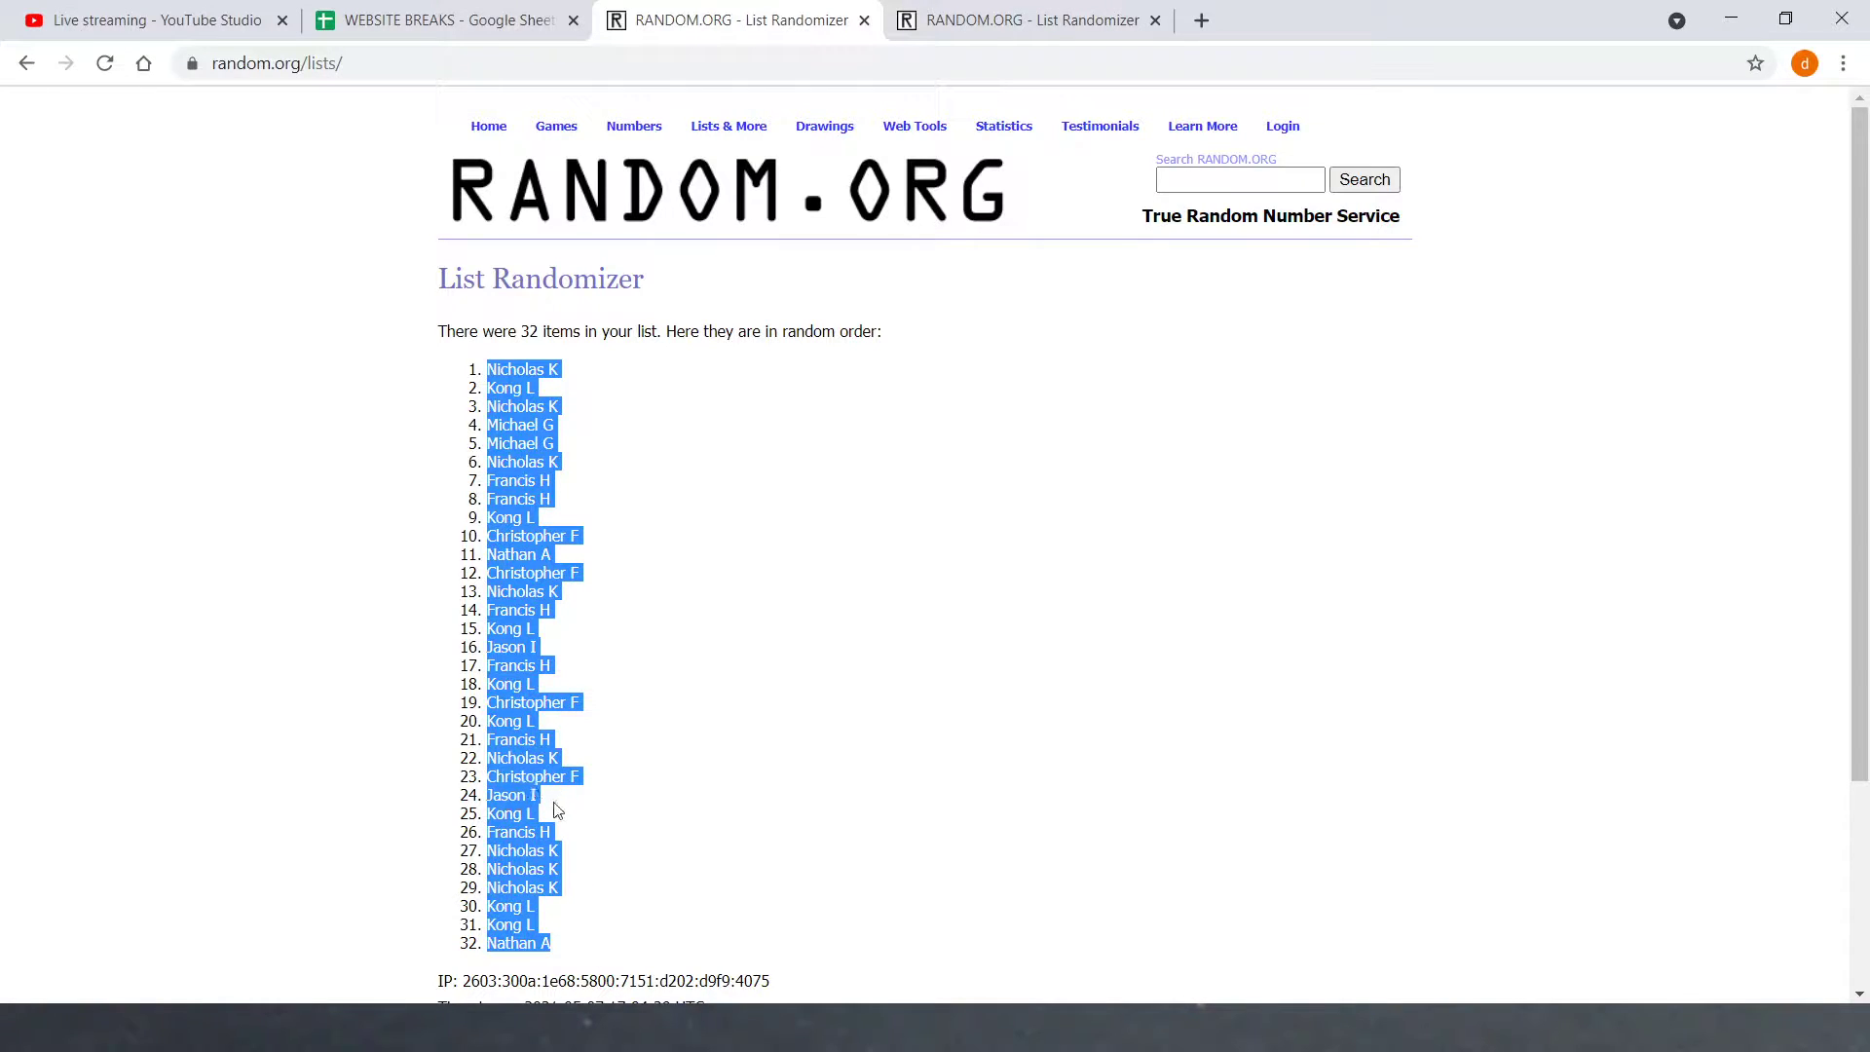
pyautogui.click(429, 19)
pyautogui.moveTo(260, 284); pyautogui.dragTo(263, 885)
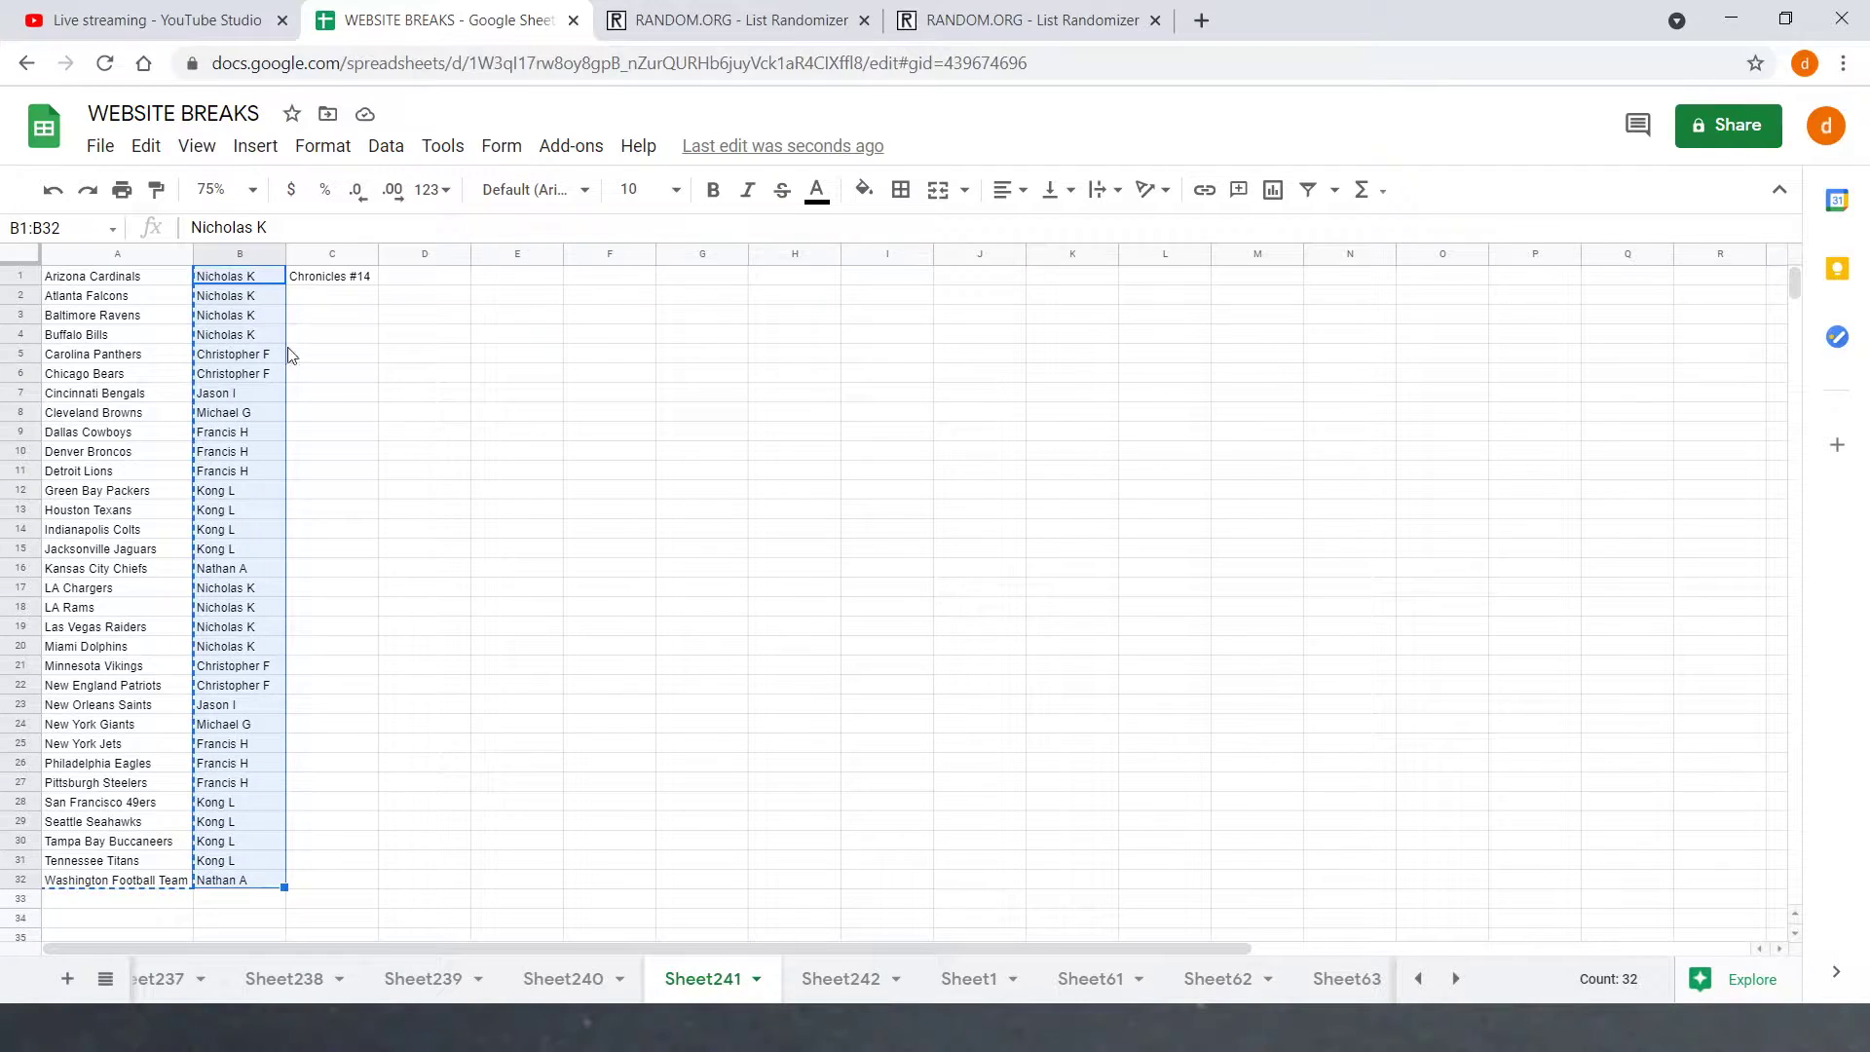
pyautogui.rightClick(254, 304)
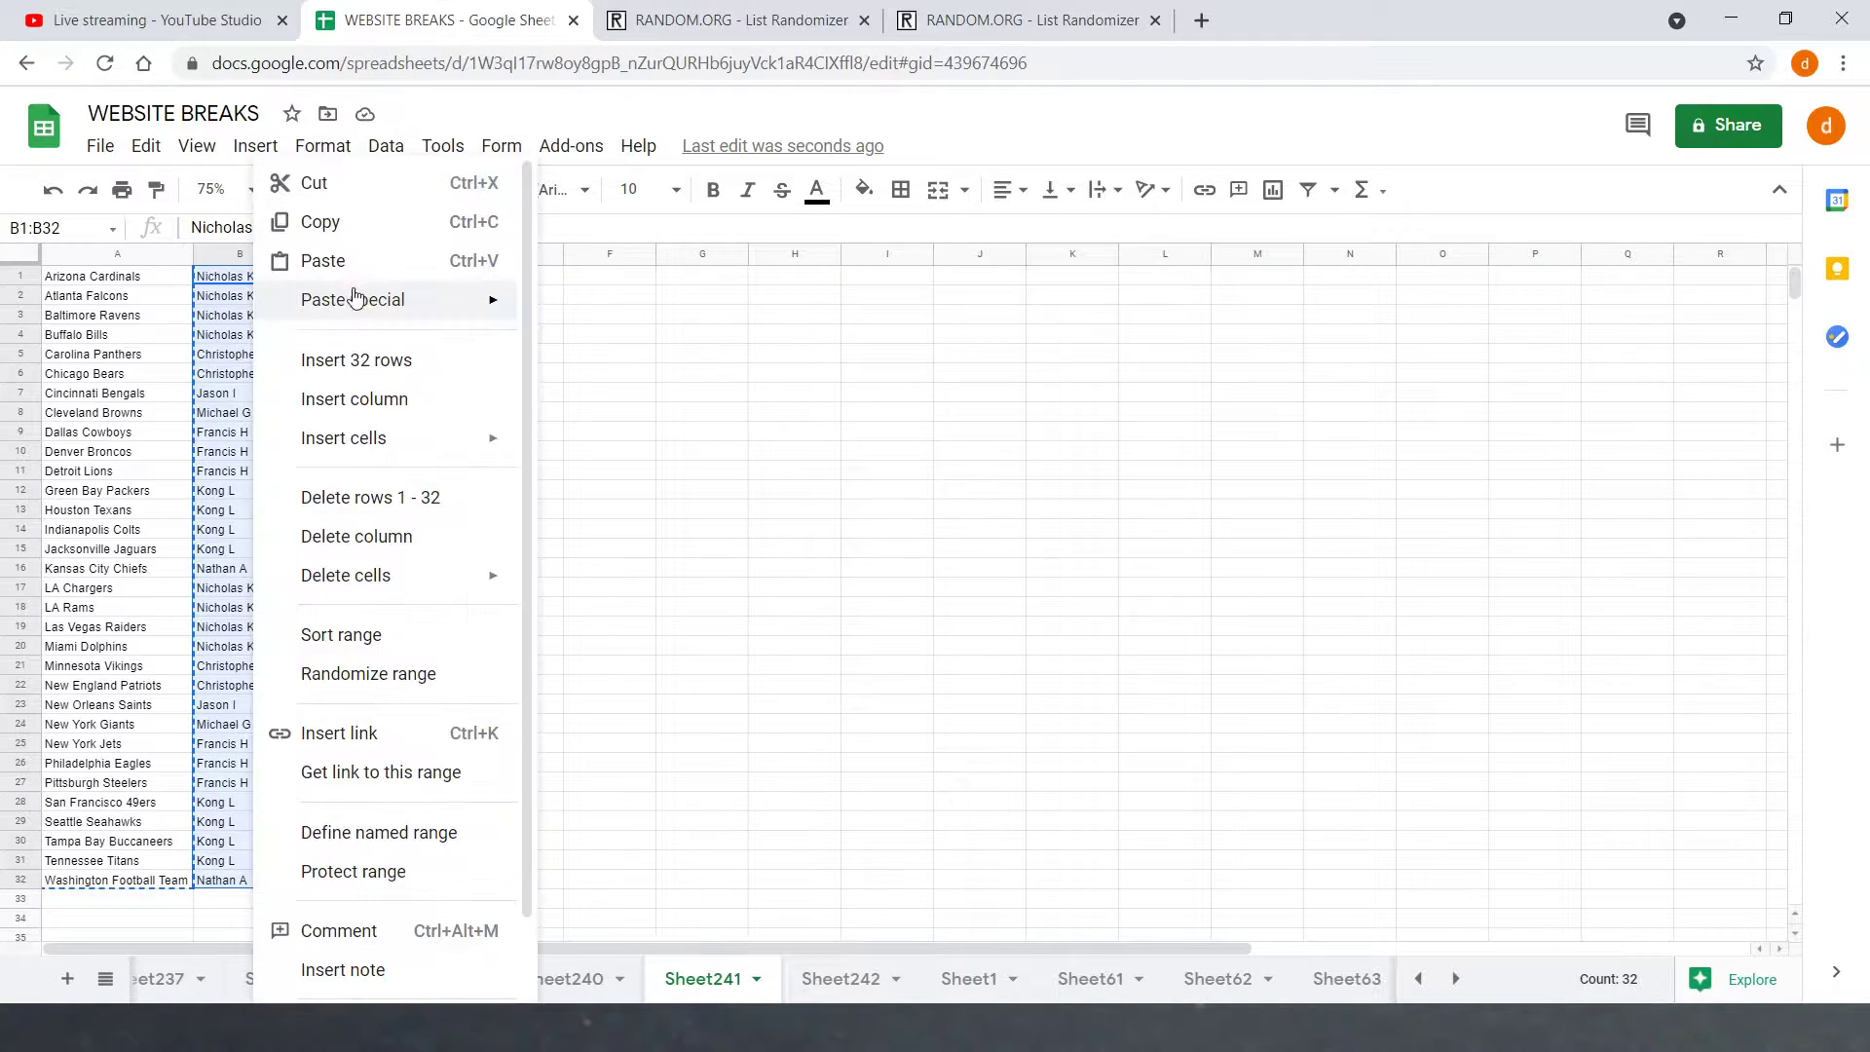
pyautogui.click(360, 259)
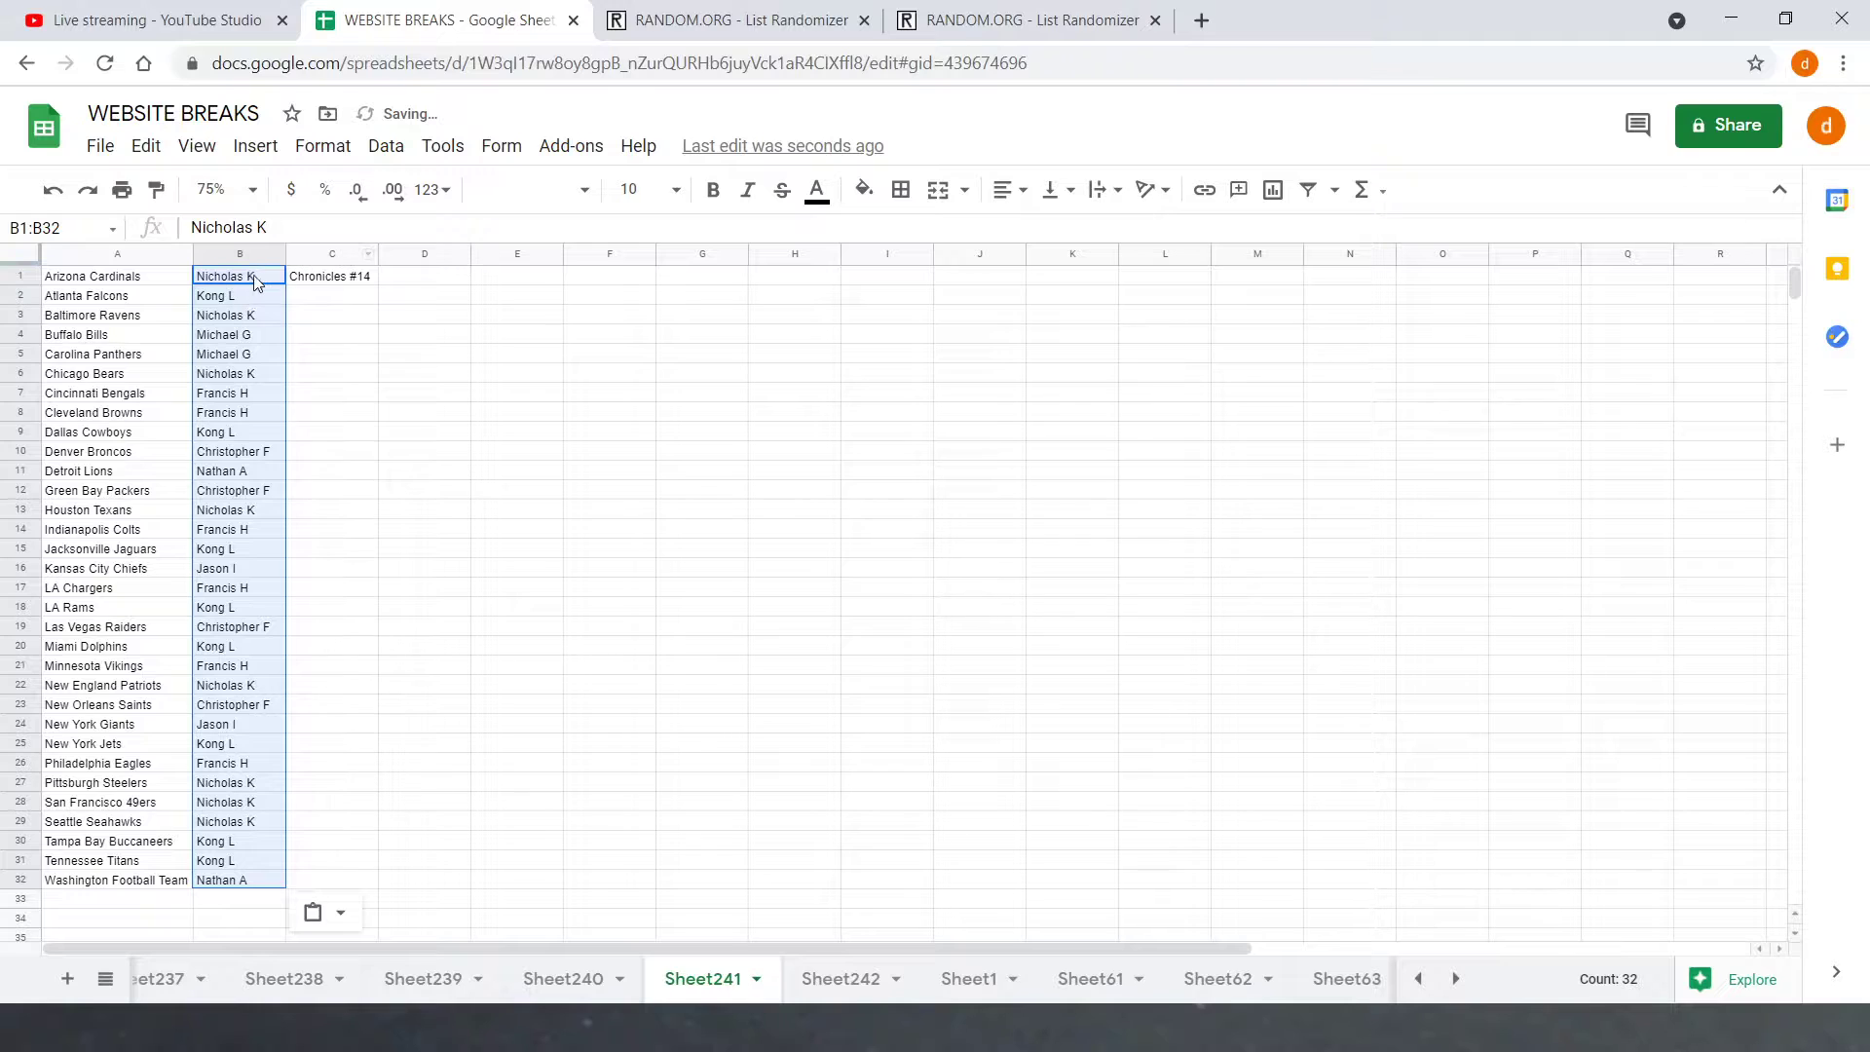
# Step: Check on the RANDOM.ORG results page how many times the participant list was randomized
pyautogui.click(682, 19)
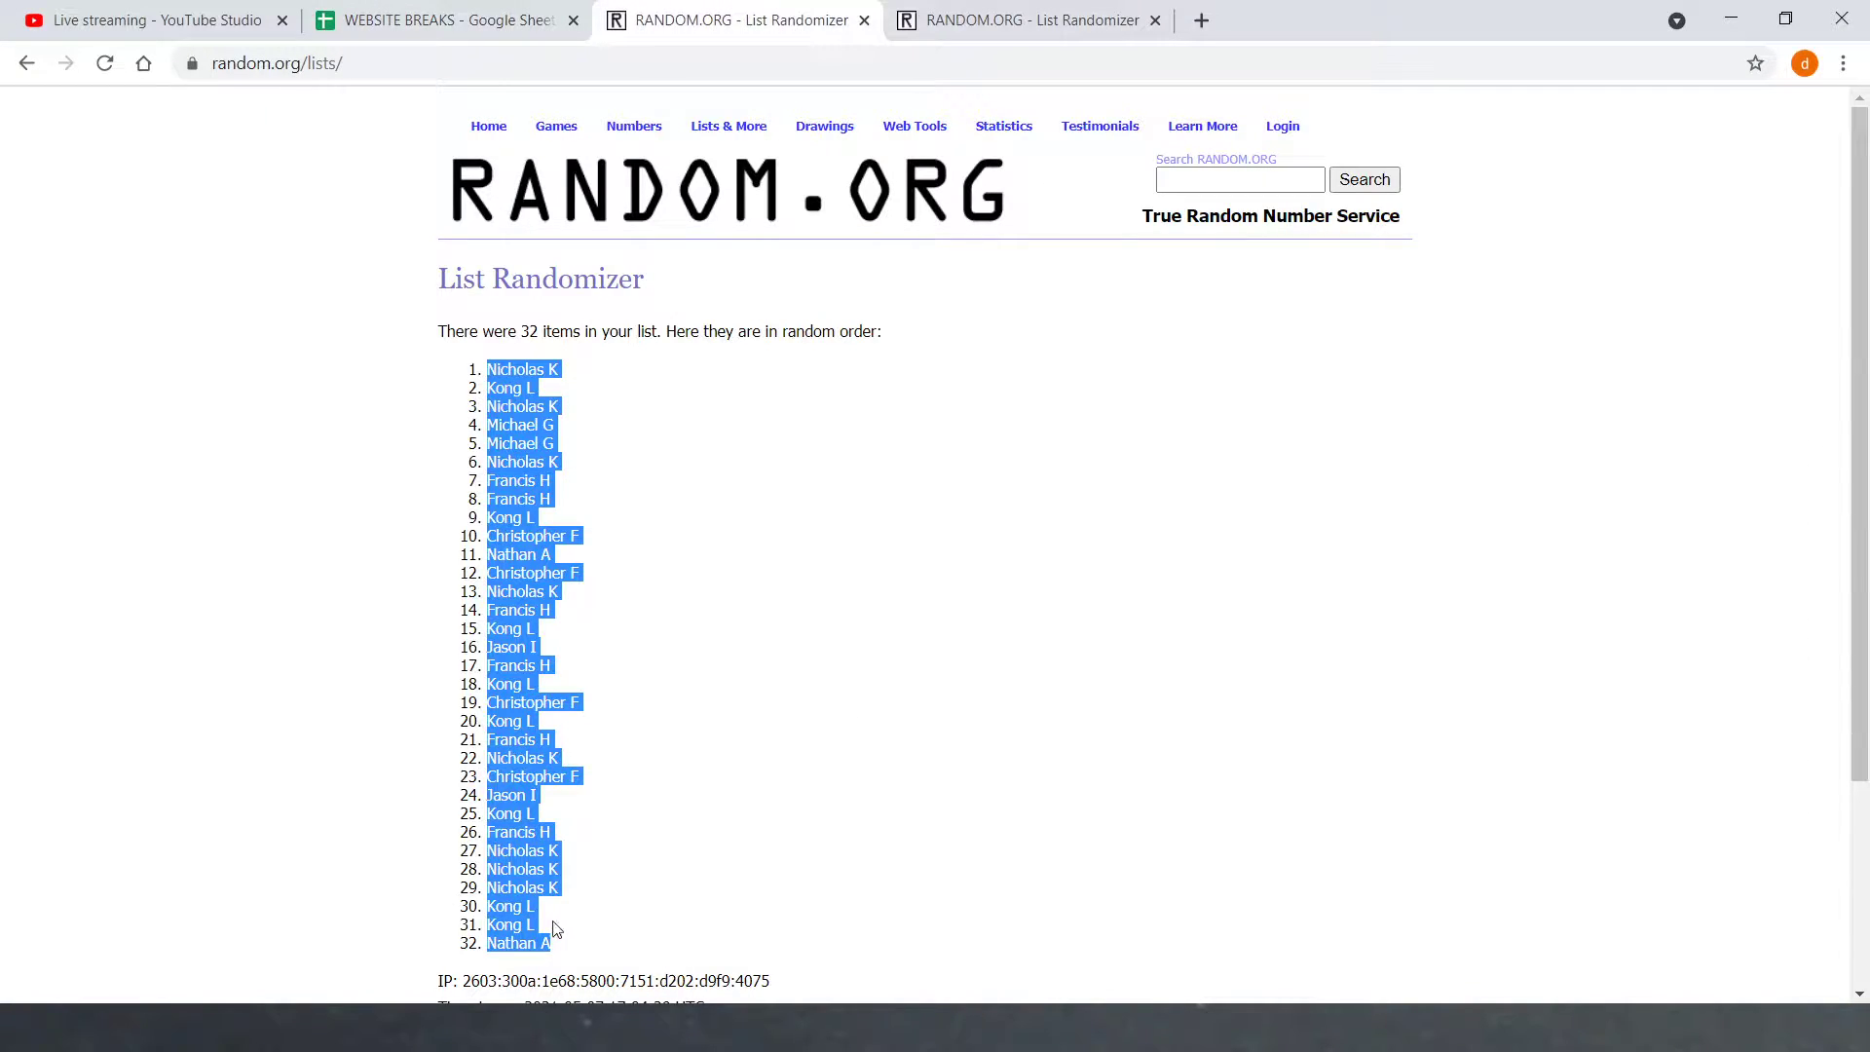
pyautogui.scroll(-3, 653, 760)
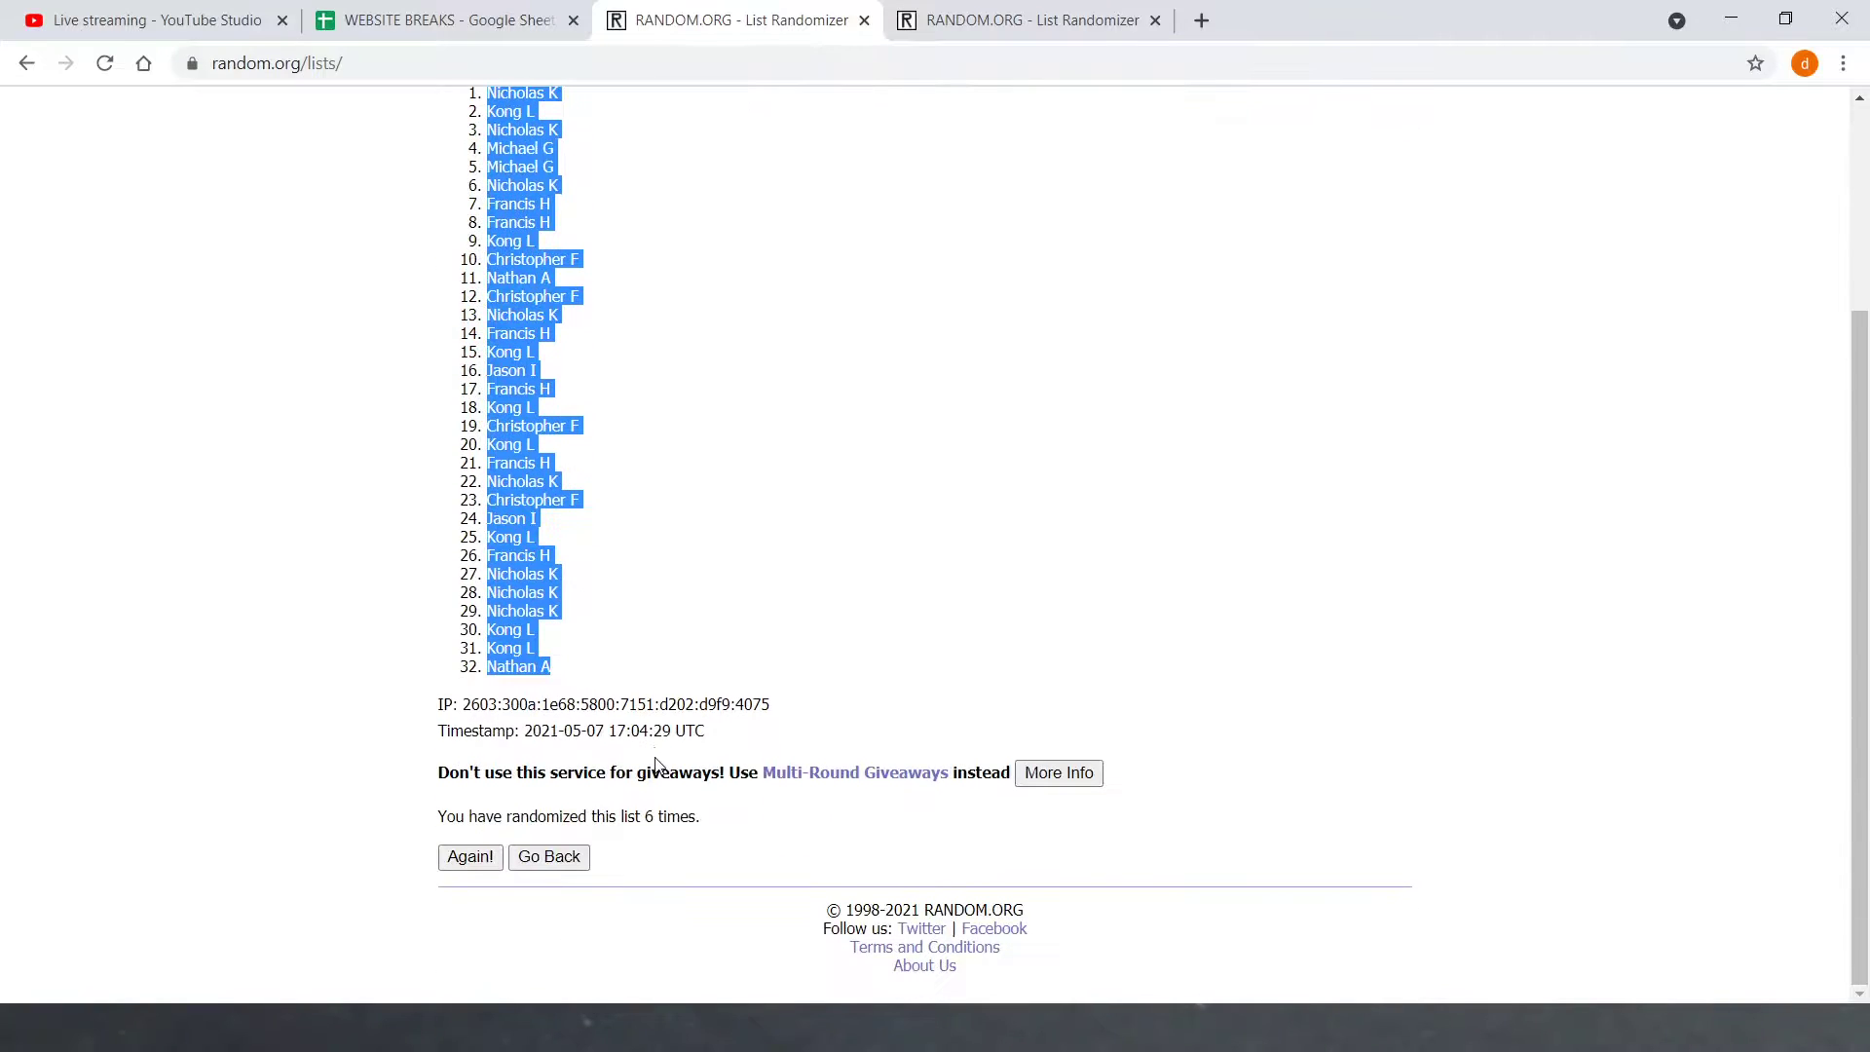
pyautogui.moveTo(649, 816); pyautogui.dragTo(780, 829)
pyautogui.click(700, 436)
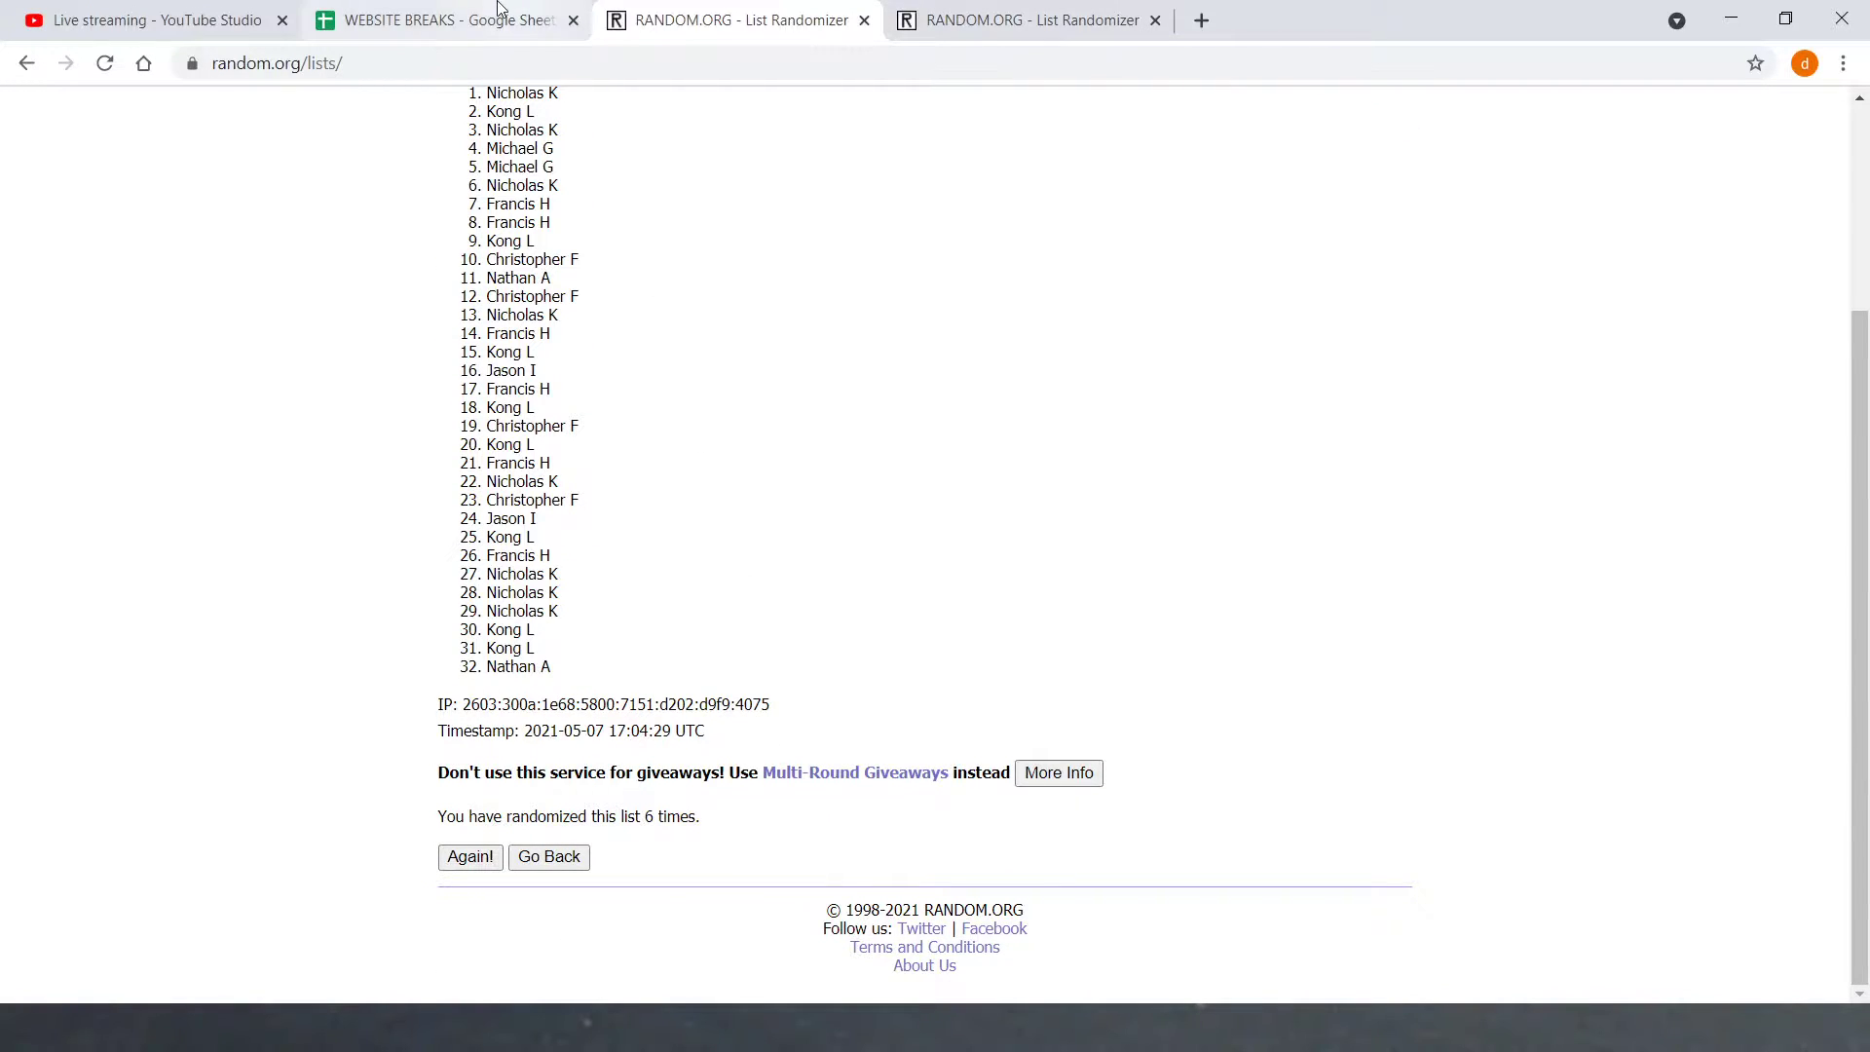
pyautogui.click(448, 19)
pyautogui.click(336, 393)
pyautogui.click(730, 19)
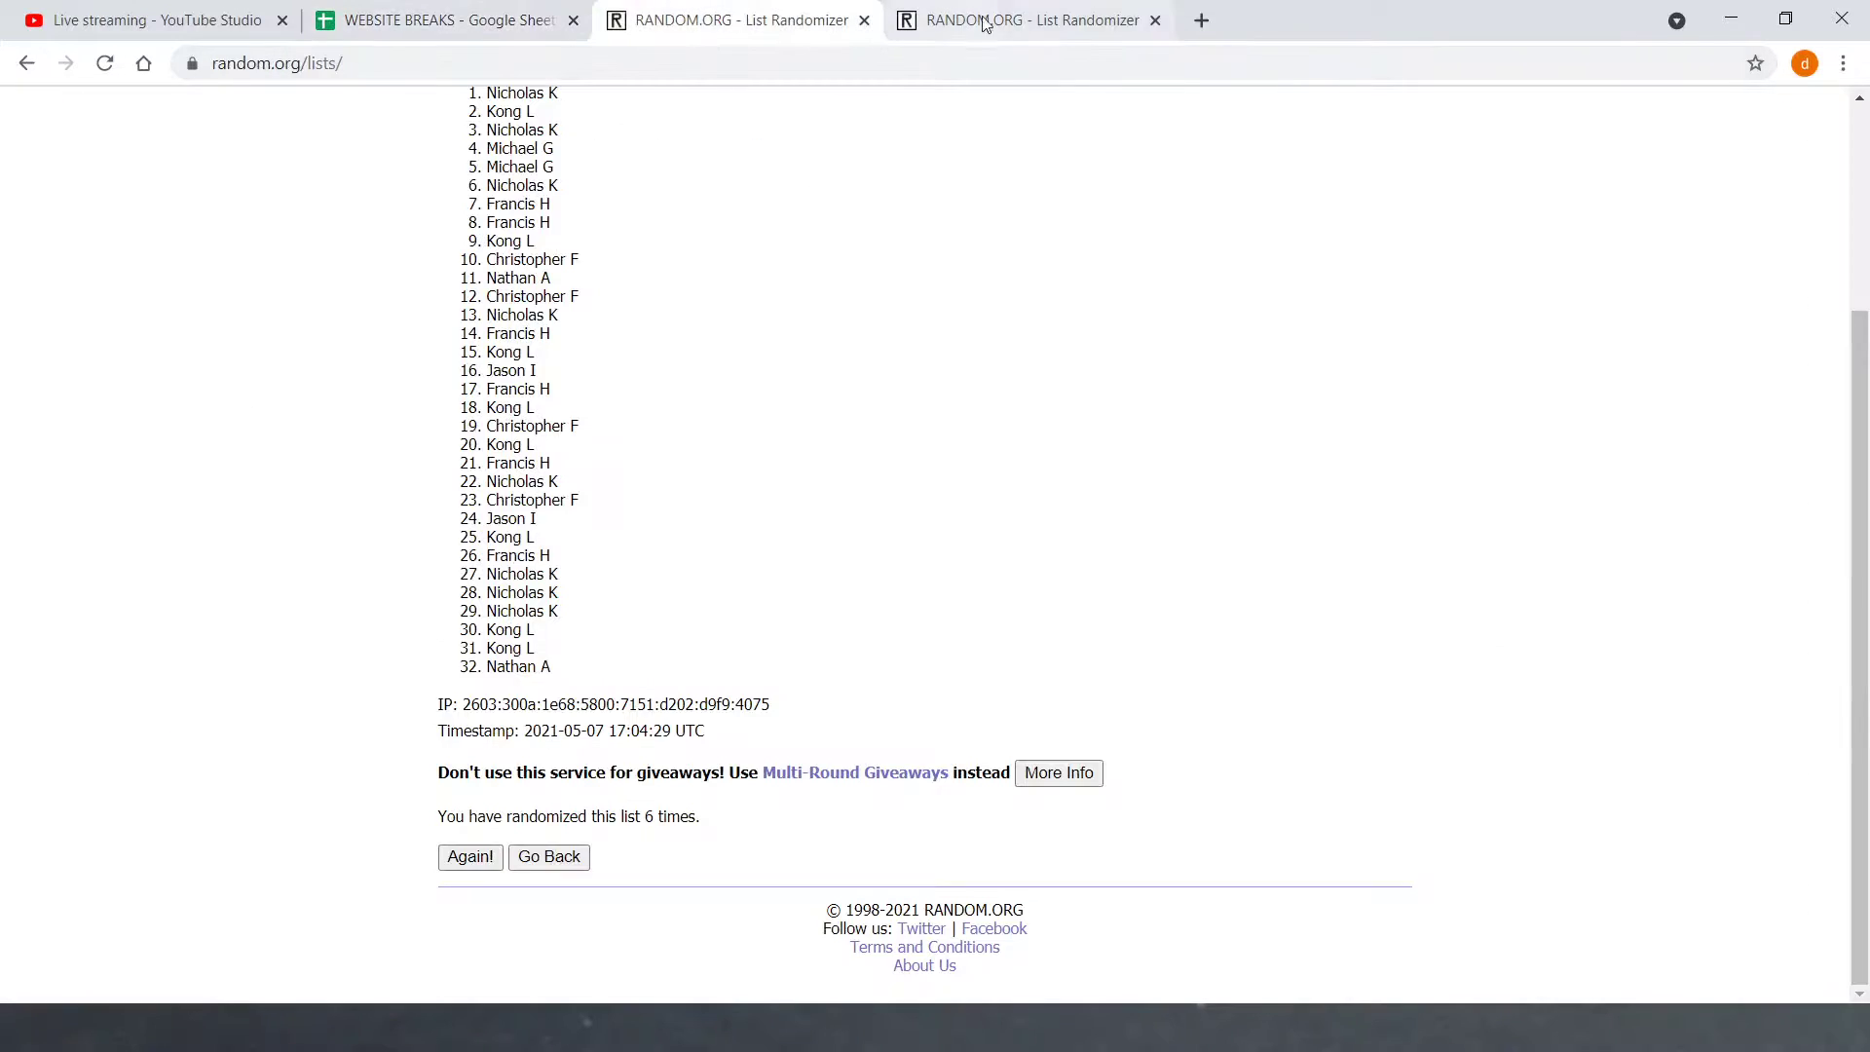
# Step: Randomize the team names six times in the second RANDOM.ORG List Randomizer page
pyautogui.click(1027, 19)
pyautogui.click(551, 527)
pyautogui.scroll(-8, 539, 570)
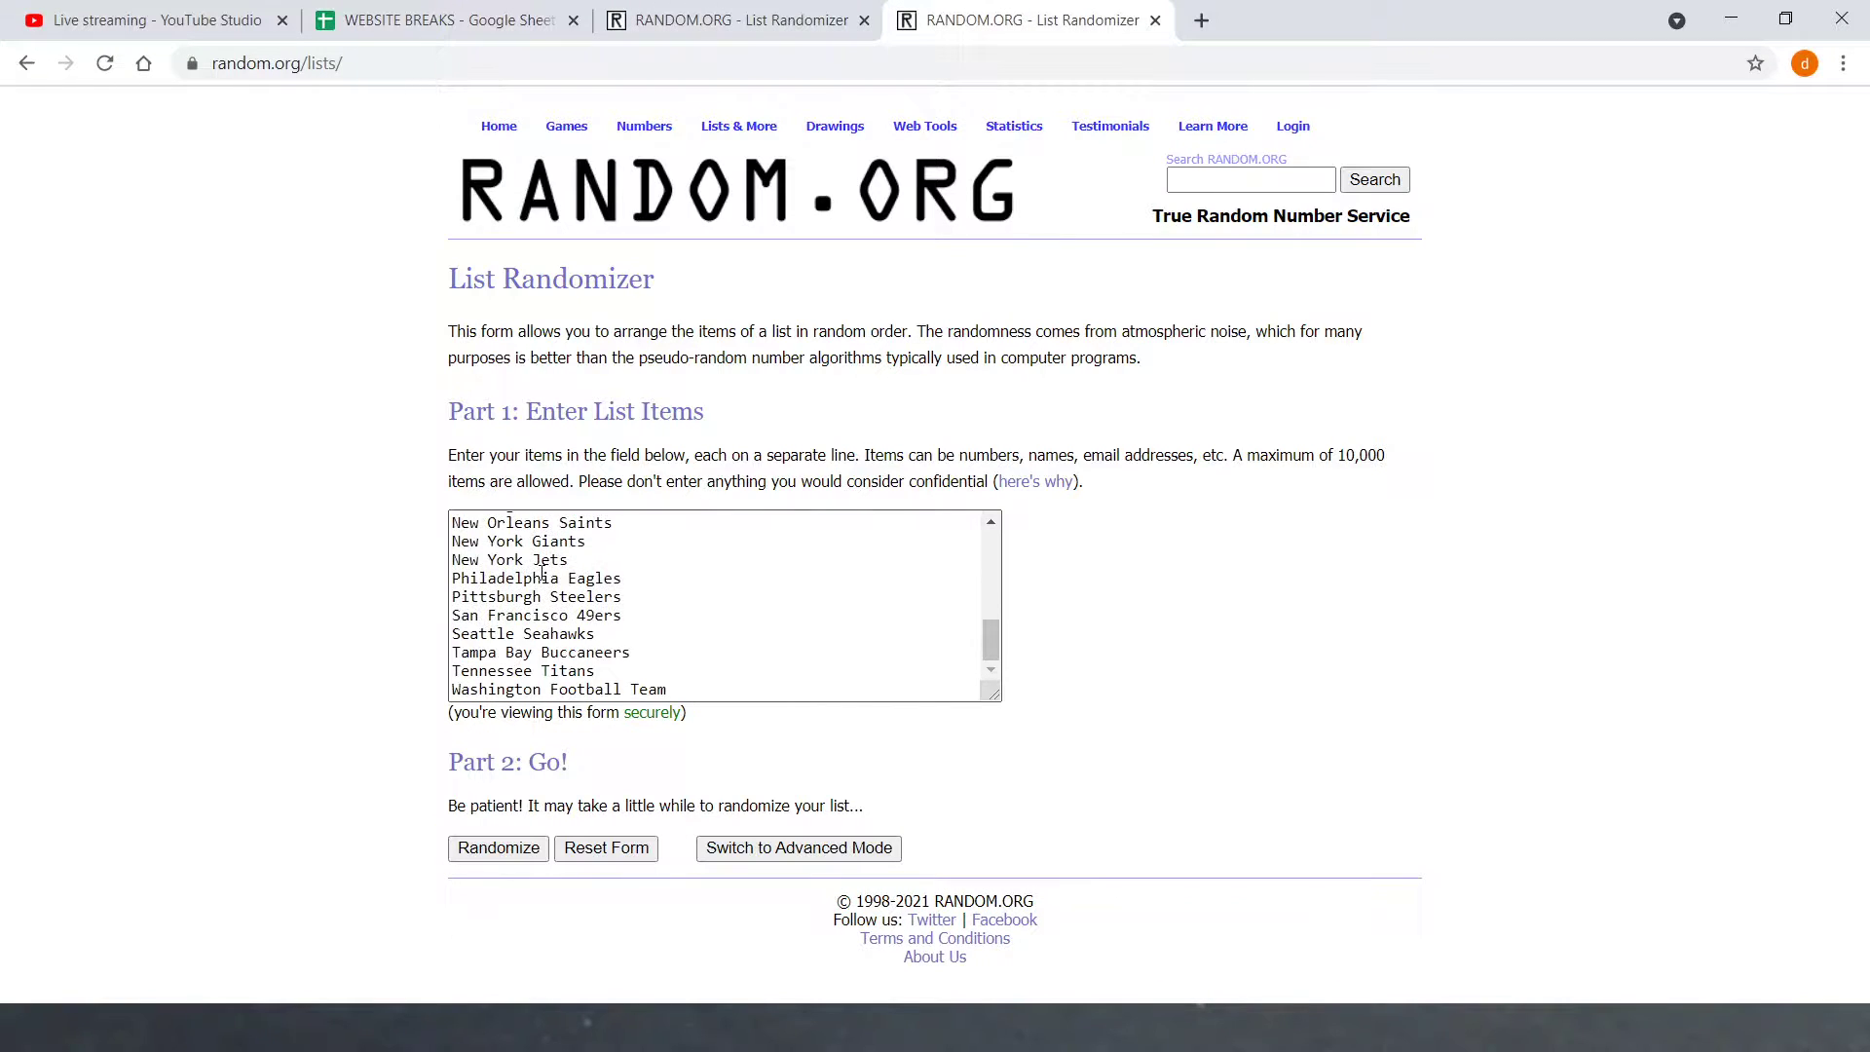
pyautogui.scroll(8, 561, 592)
pyautogui.click(500, 847)
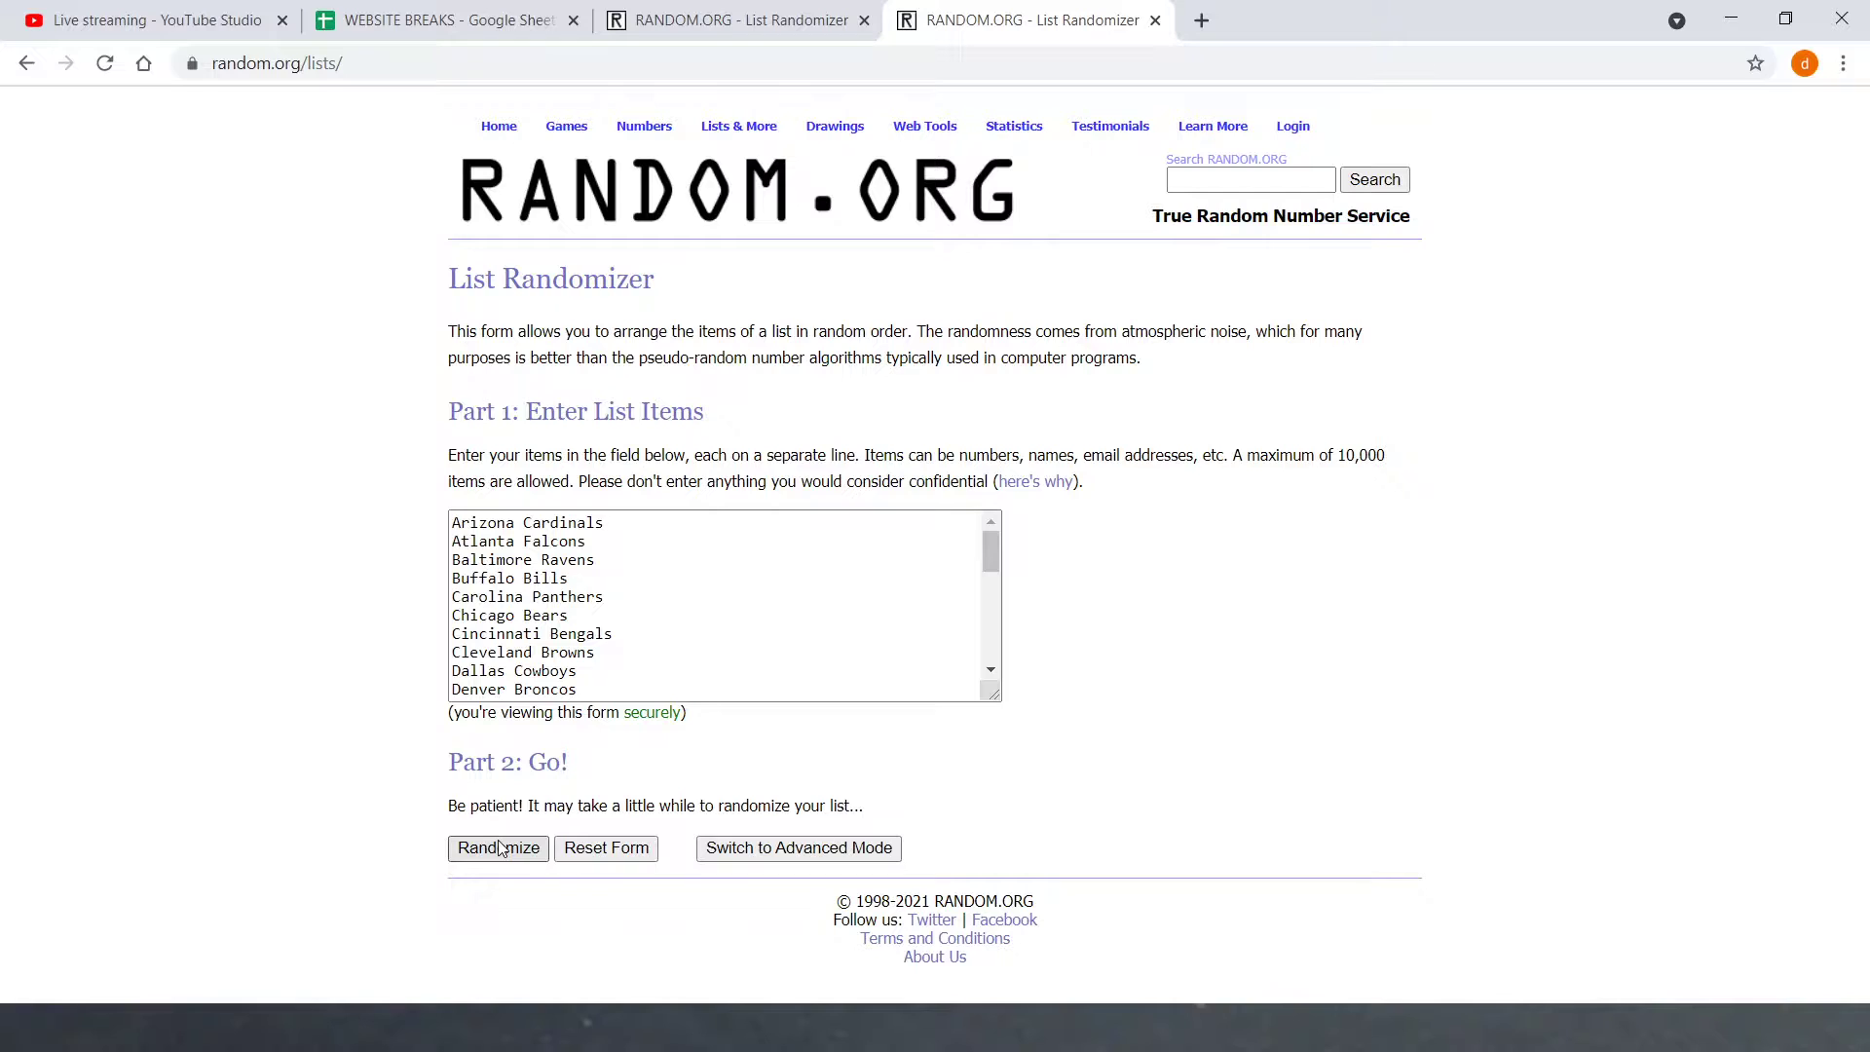
pyautogui.scroll(-3, 492, 857)
pyautogui.click(470, 857)
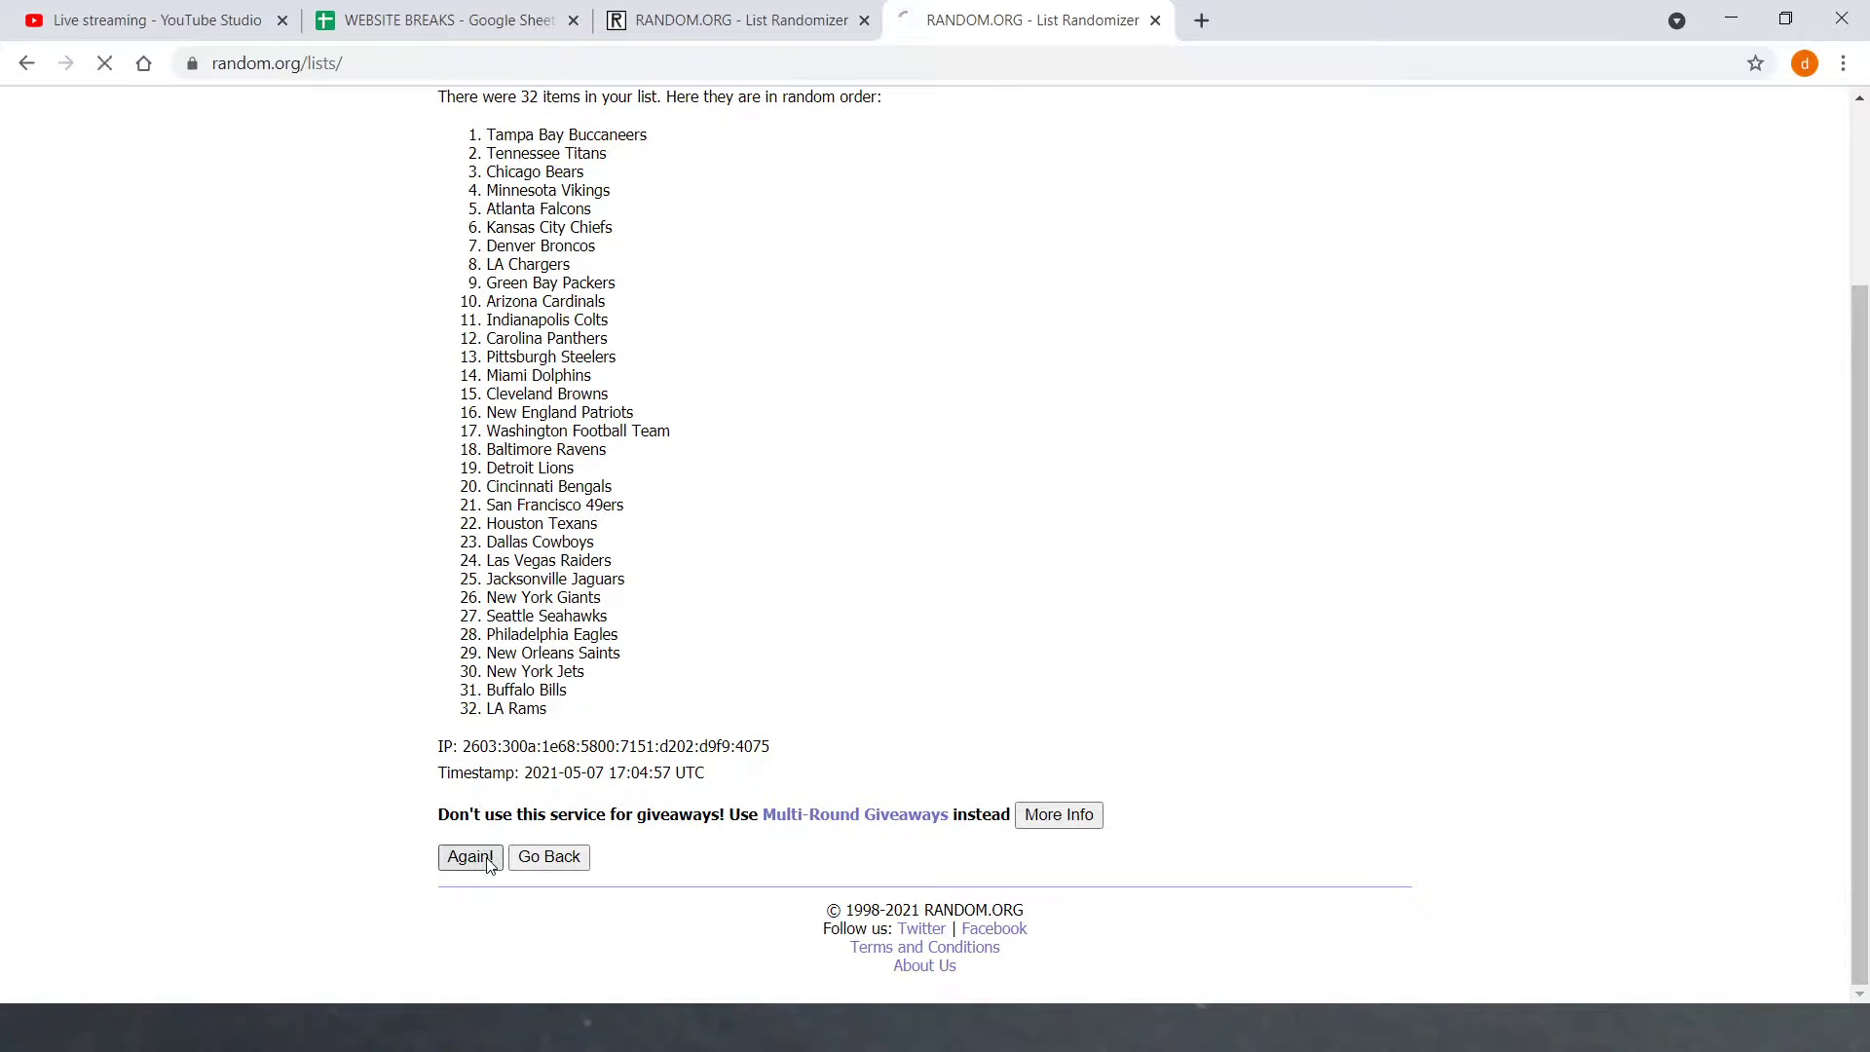
pyautogui.scroll(-3, 487, 863)
pyautogui.click(480, 859)
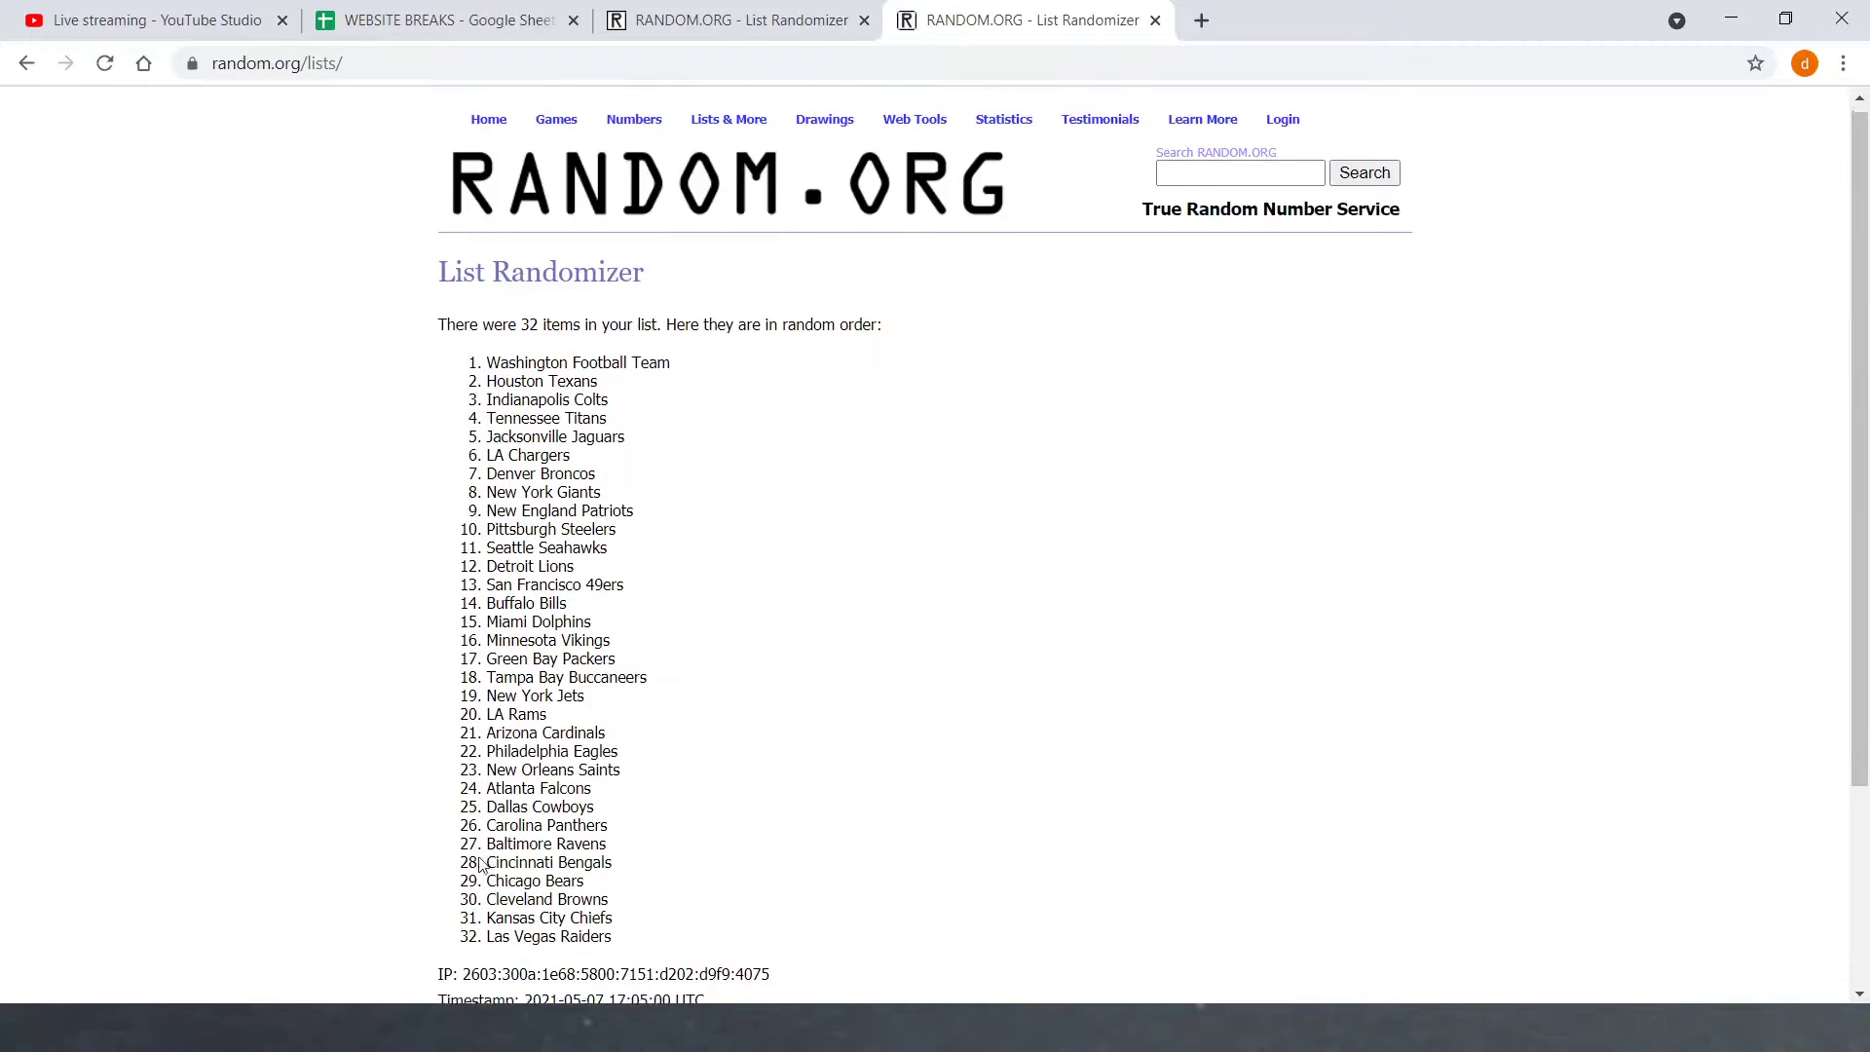
pyautogui.scroll(-3, 480, 863)
pyautogui.click(471, 857)
pyautogui.scroll(-3, 477, 863)
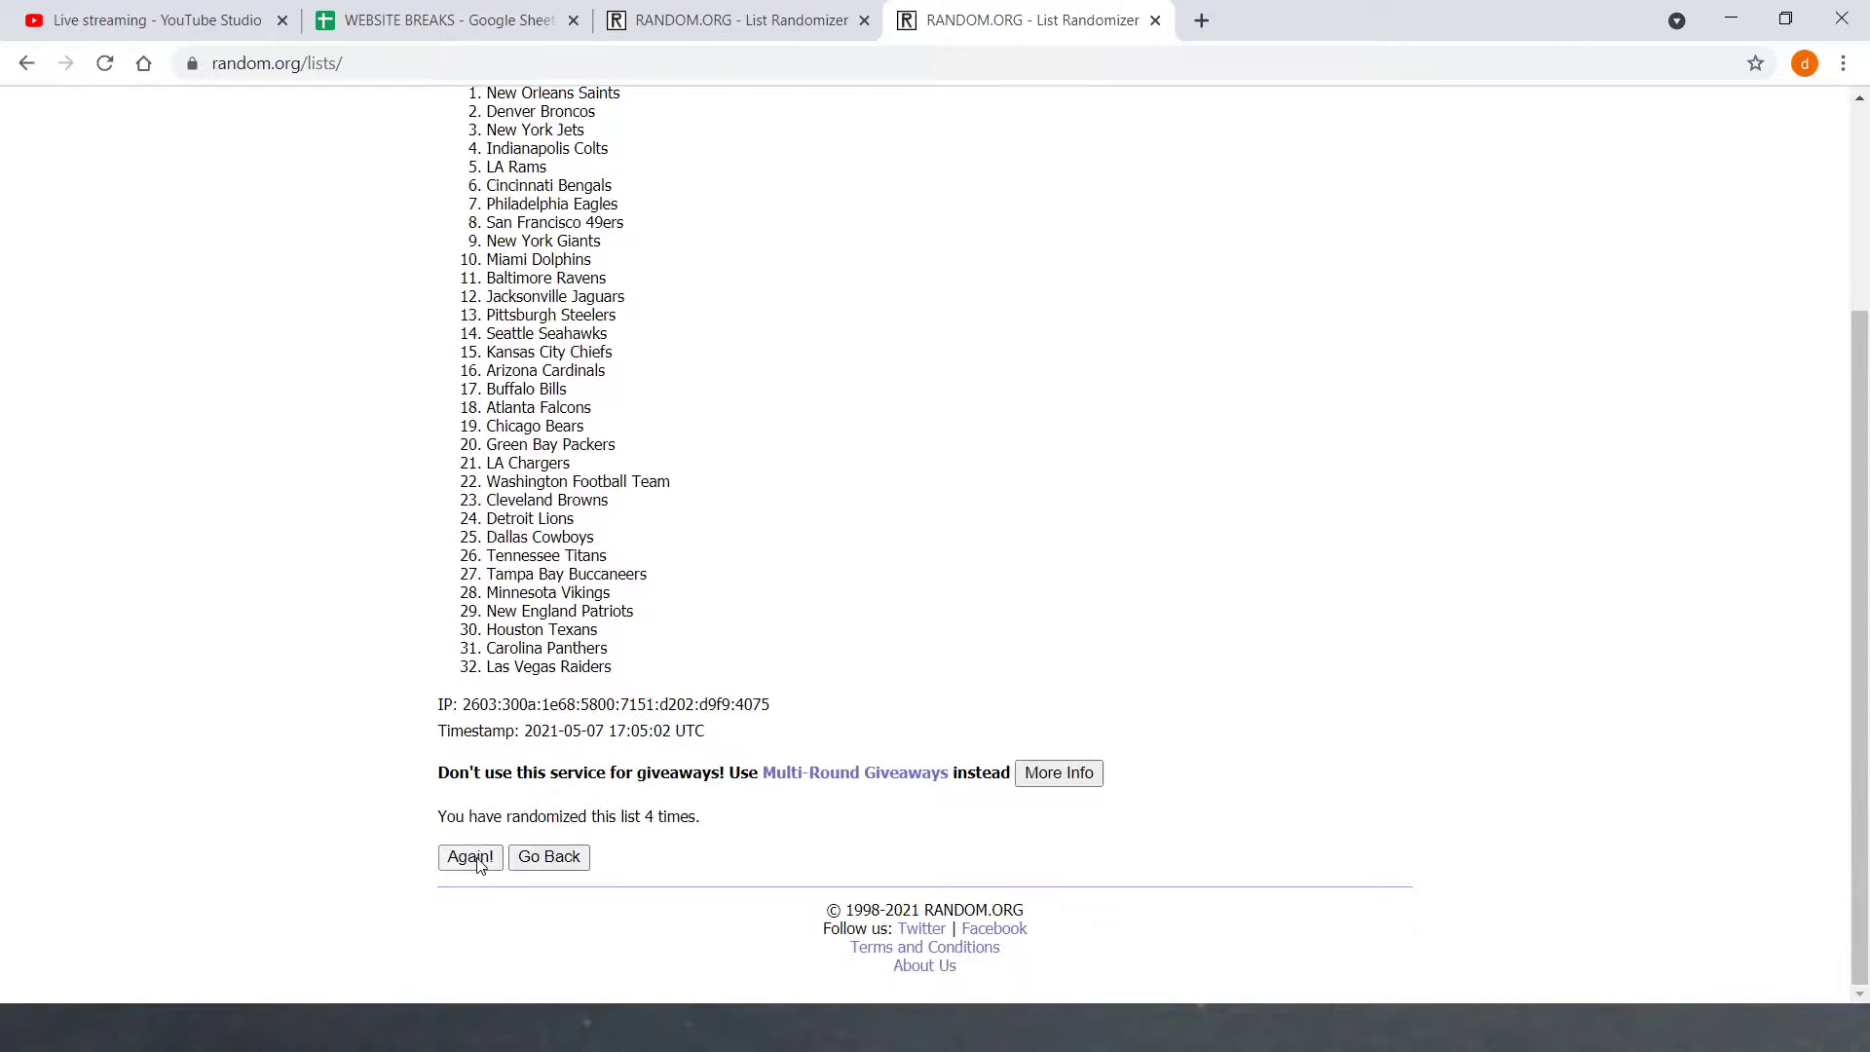
pyautogui.click(470, 857)
pyautogui.scroll(-3, 477, 863)
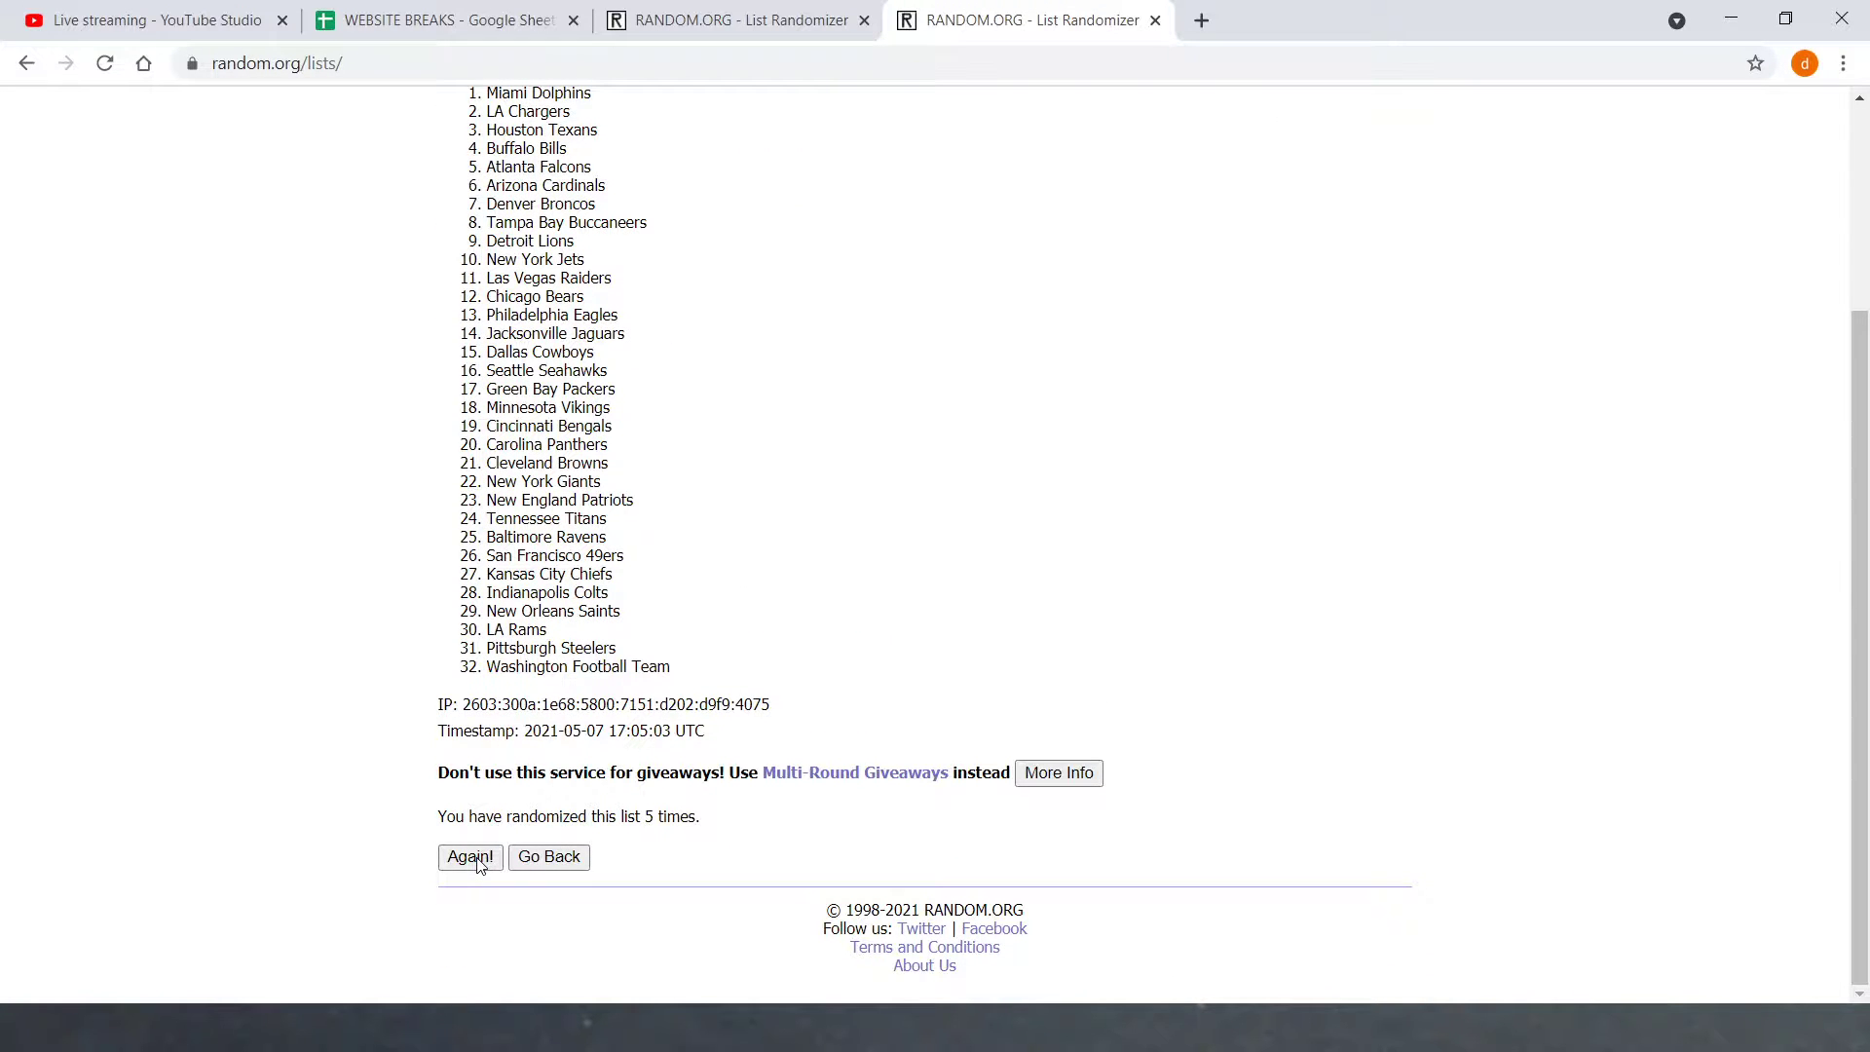
pyautogui.click(477, 861)
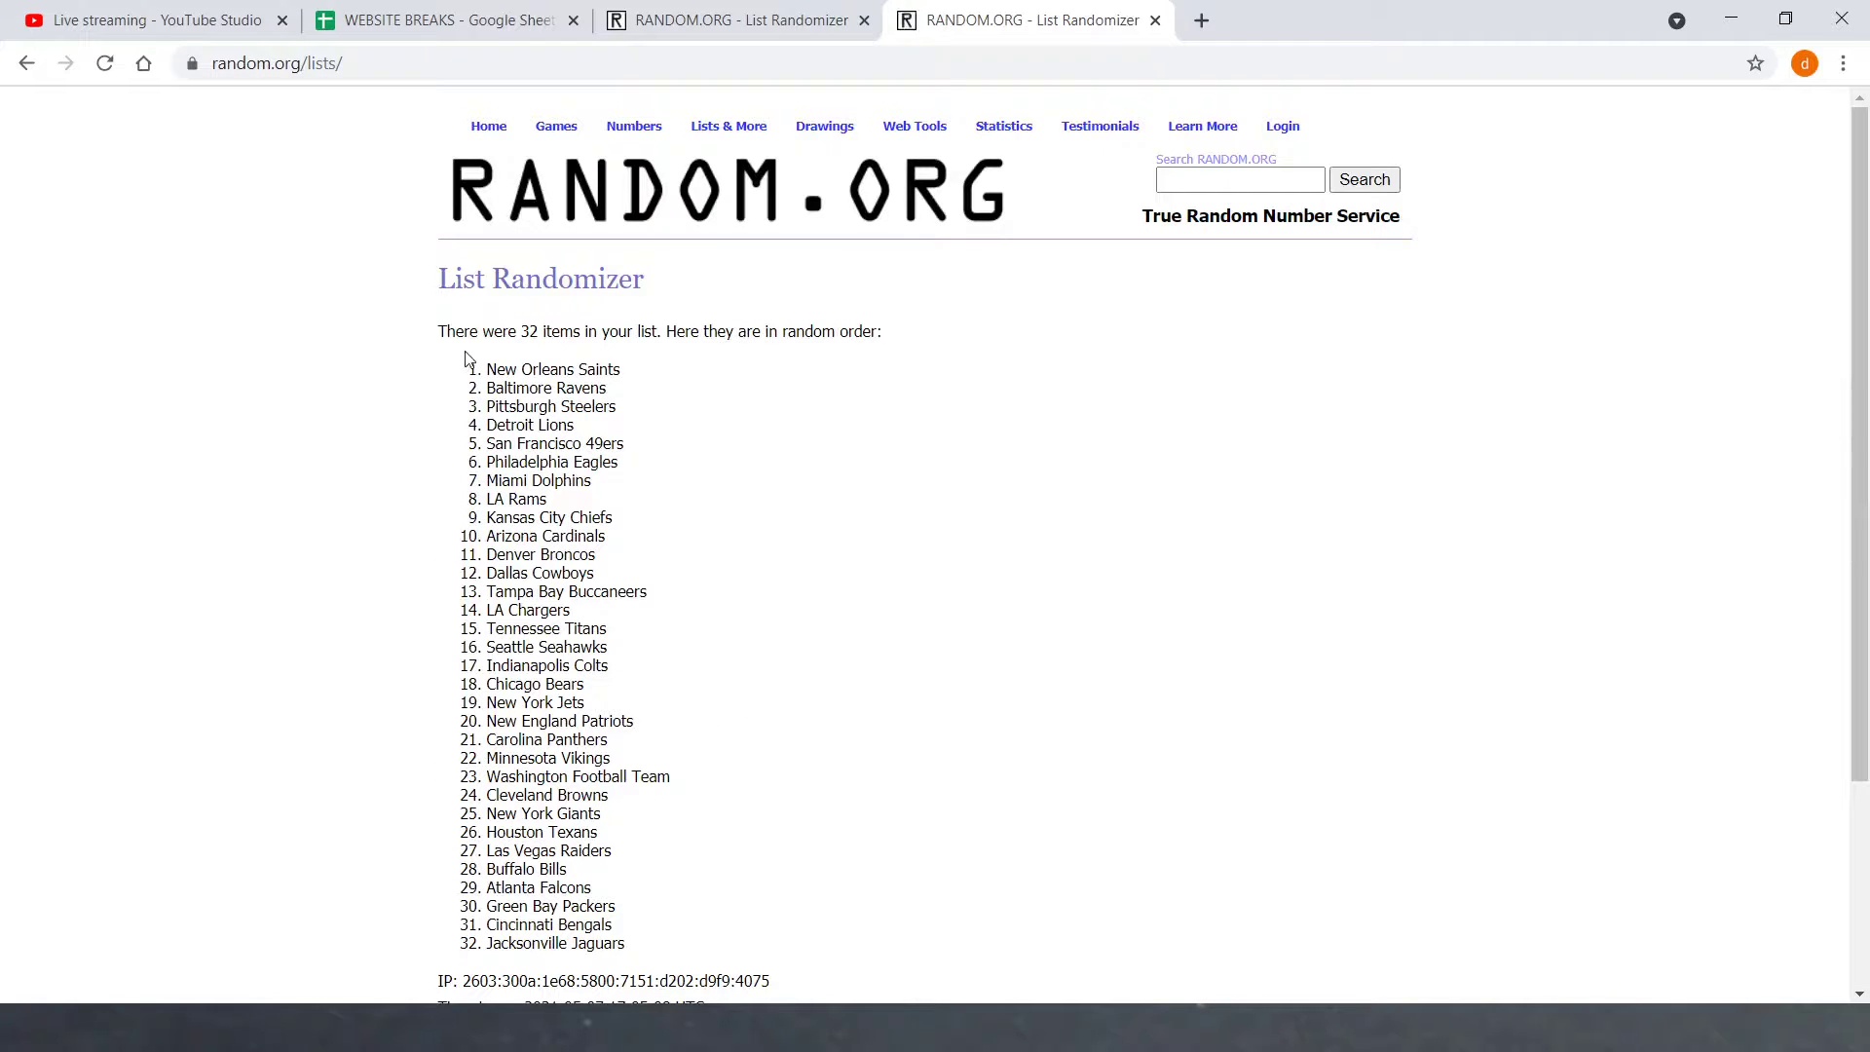
# Step: Replace the teams in A1:A32 of the WEBSITE BREAKS spreadsheet with the randomized team list
pyautogui.moveTo(481, 363); pyautogui.dragTo(640, 958)
pyautogui.hotkey('ctrl', 'c')
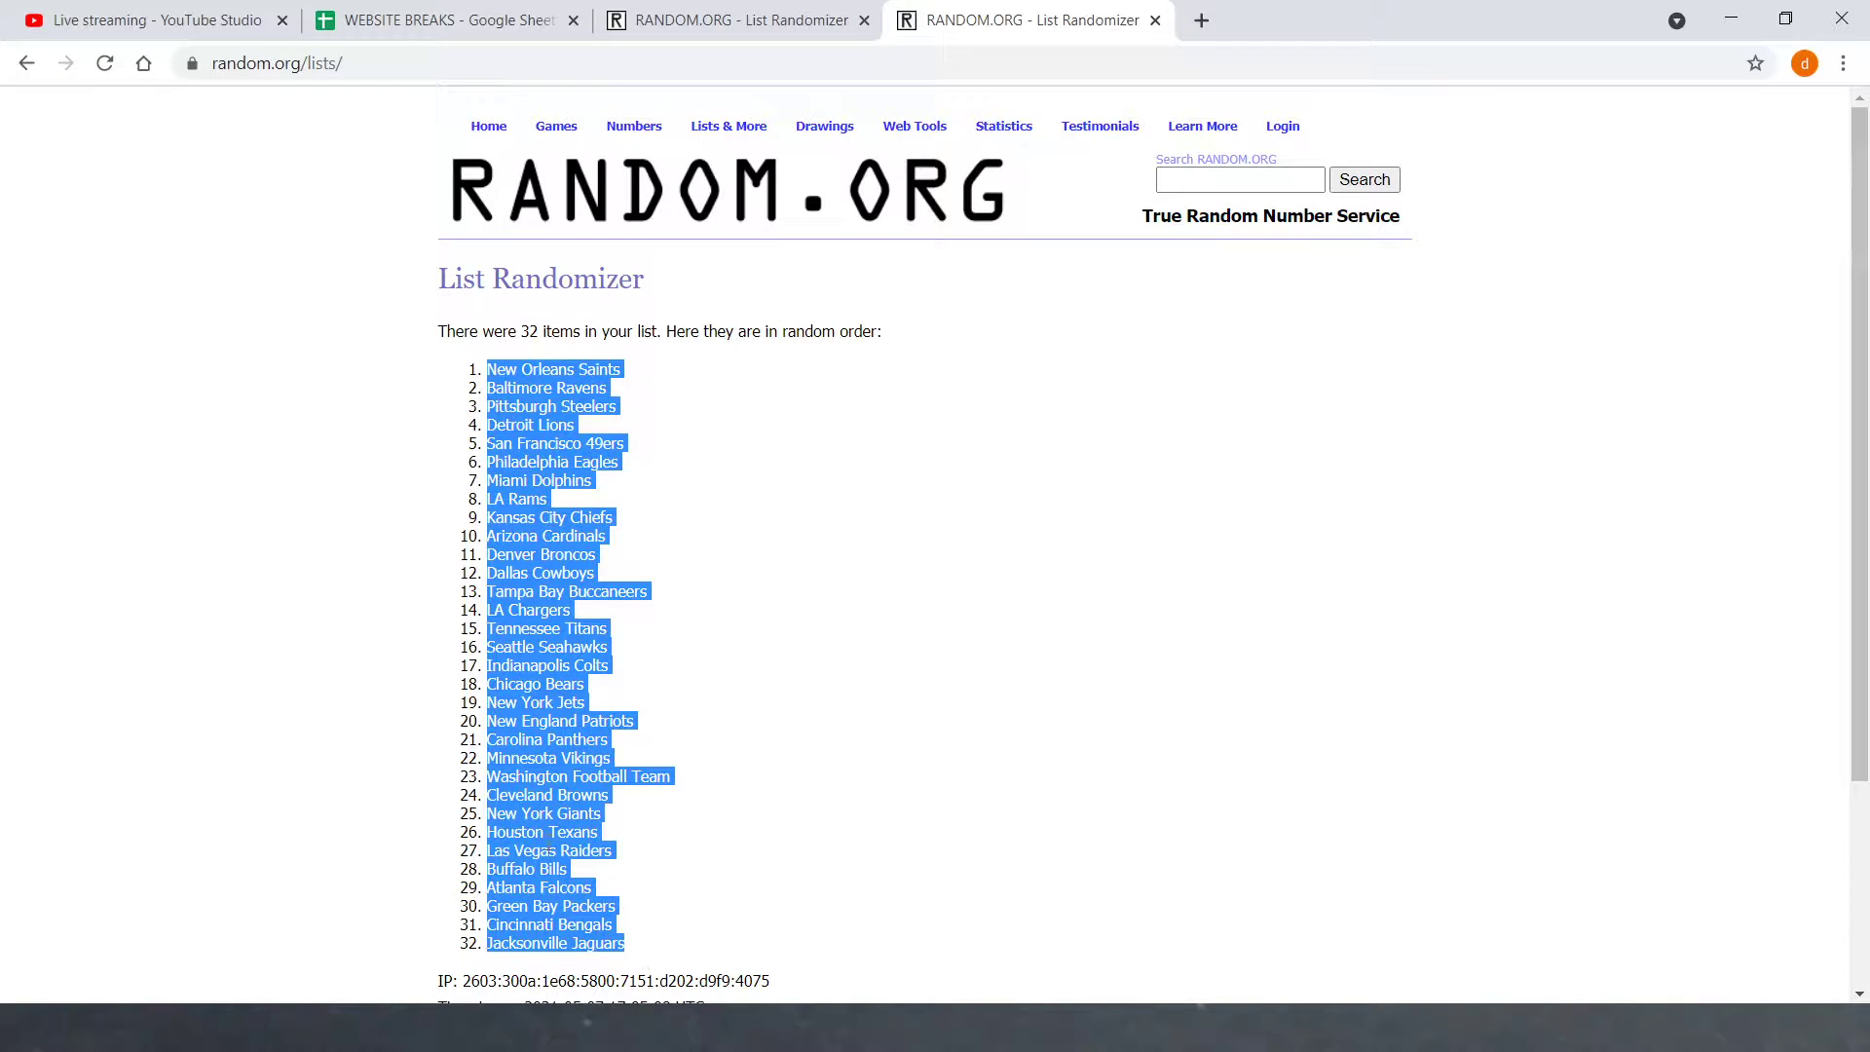
pyautogui.click(438, 13)
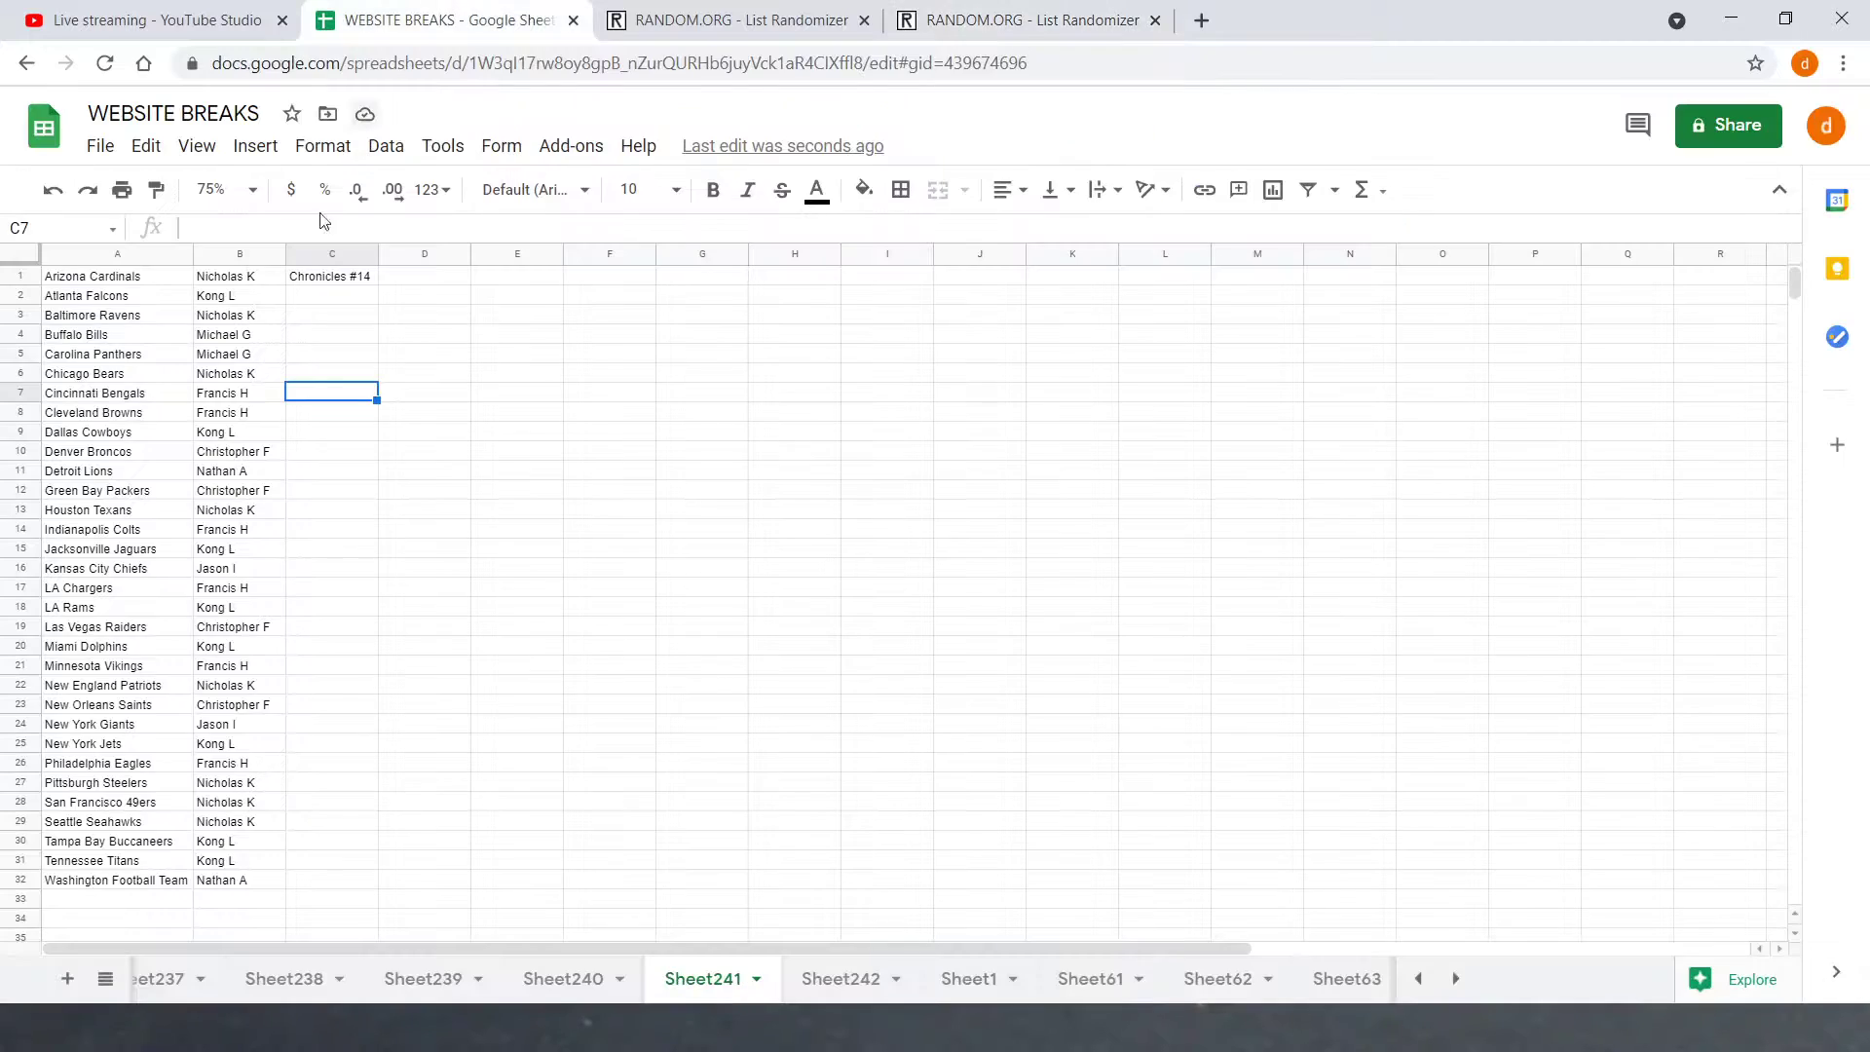
pyautogui.click(109, 276)
pyautogui.moveTo(112, 325); pyautogui.dragTo(122, 881)
pyautogui.rightClick(122, 882)
pyautogui.click(214, 261)
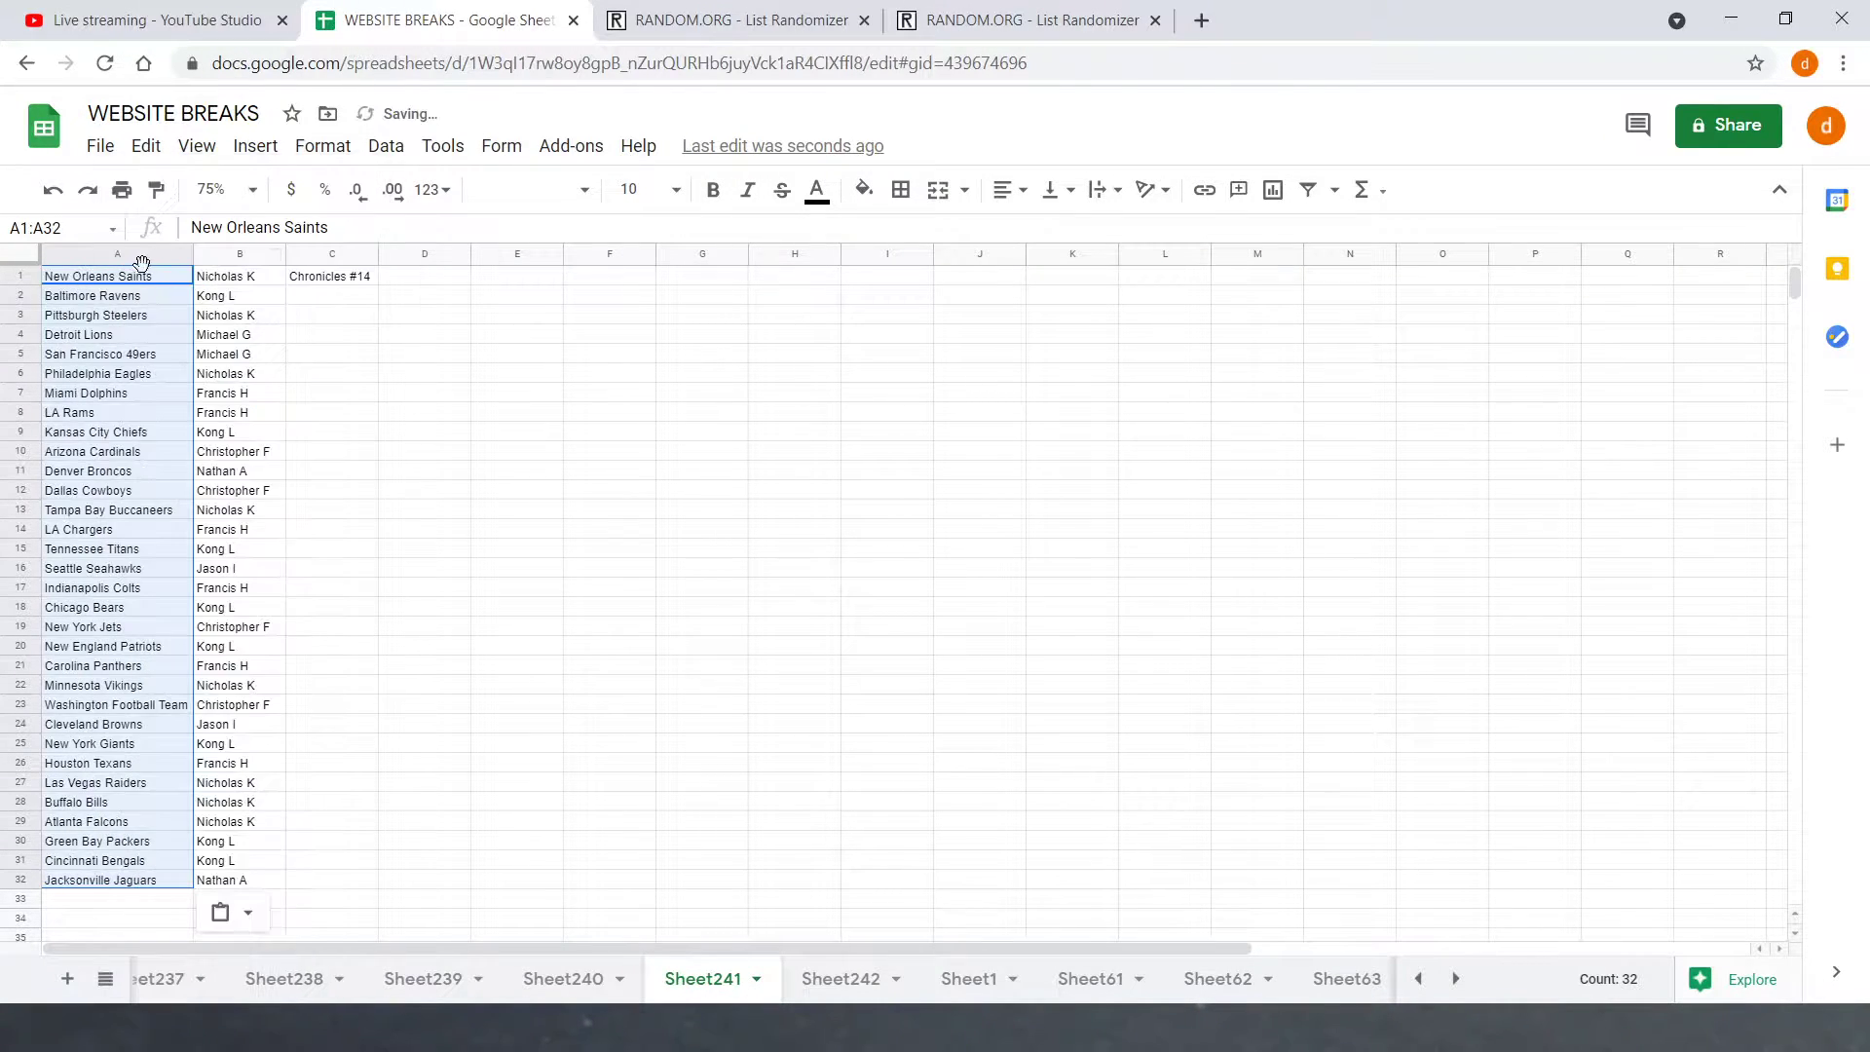
# Step: Check on both RANDOM.ORG results pages how many times the participant list and the team list were randomized
pyautogui.click(682, 20)
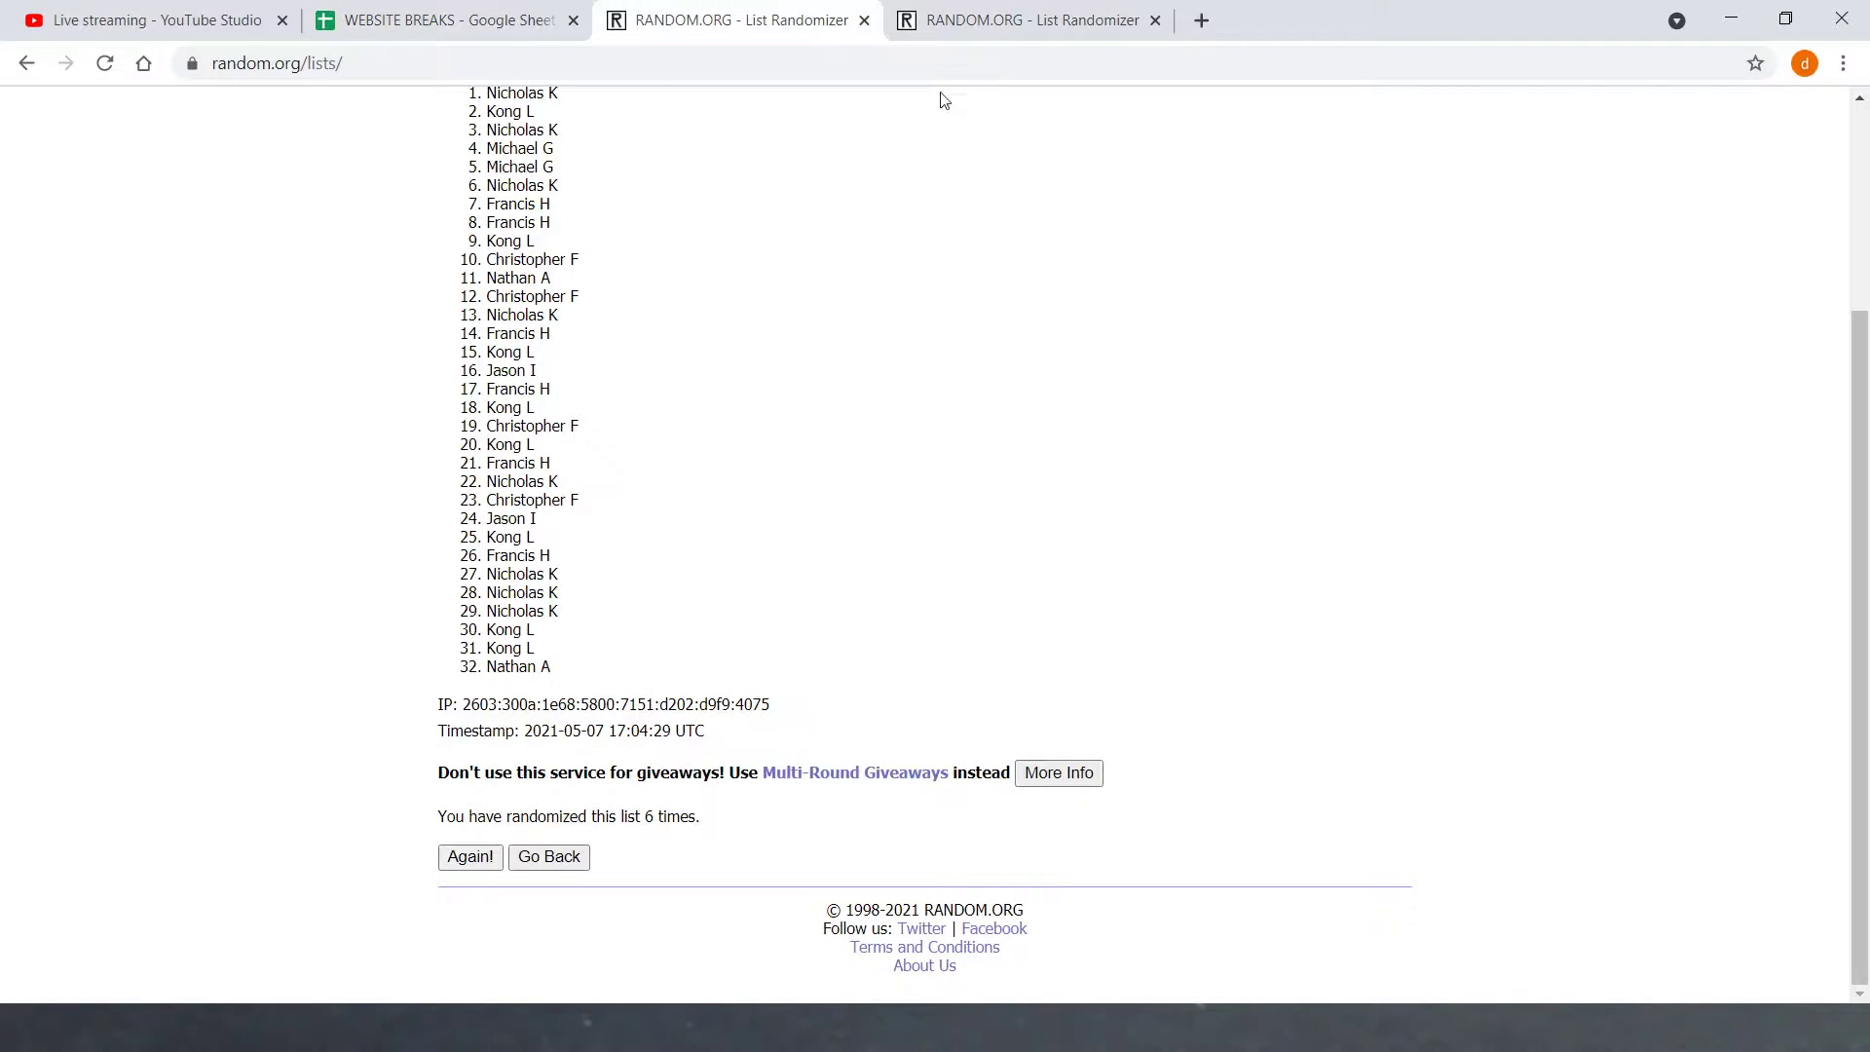
pyautogui.click(959, 19)
pyautogui.scroll(-5, 877, 438)
pyautogui.moveTo(701, 887); pyautogui.dragTo(814, 847)
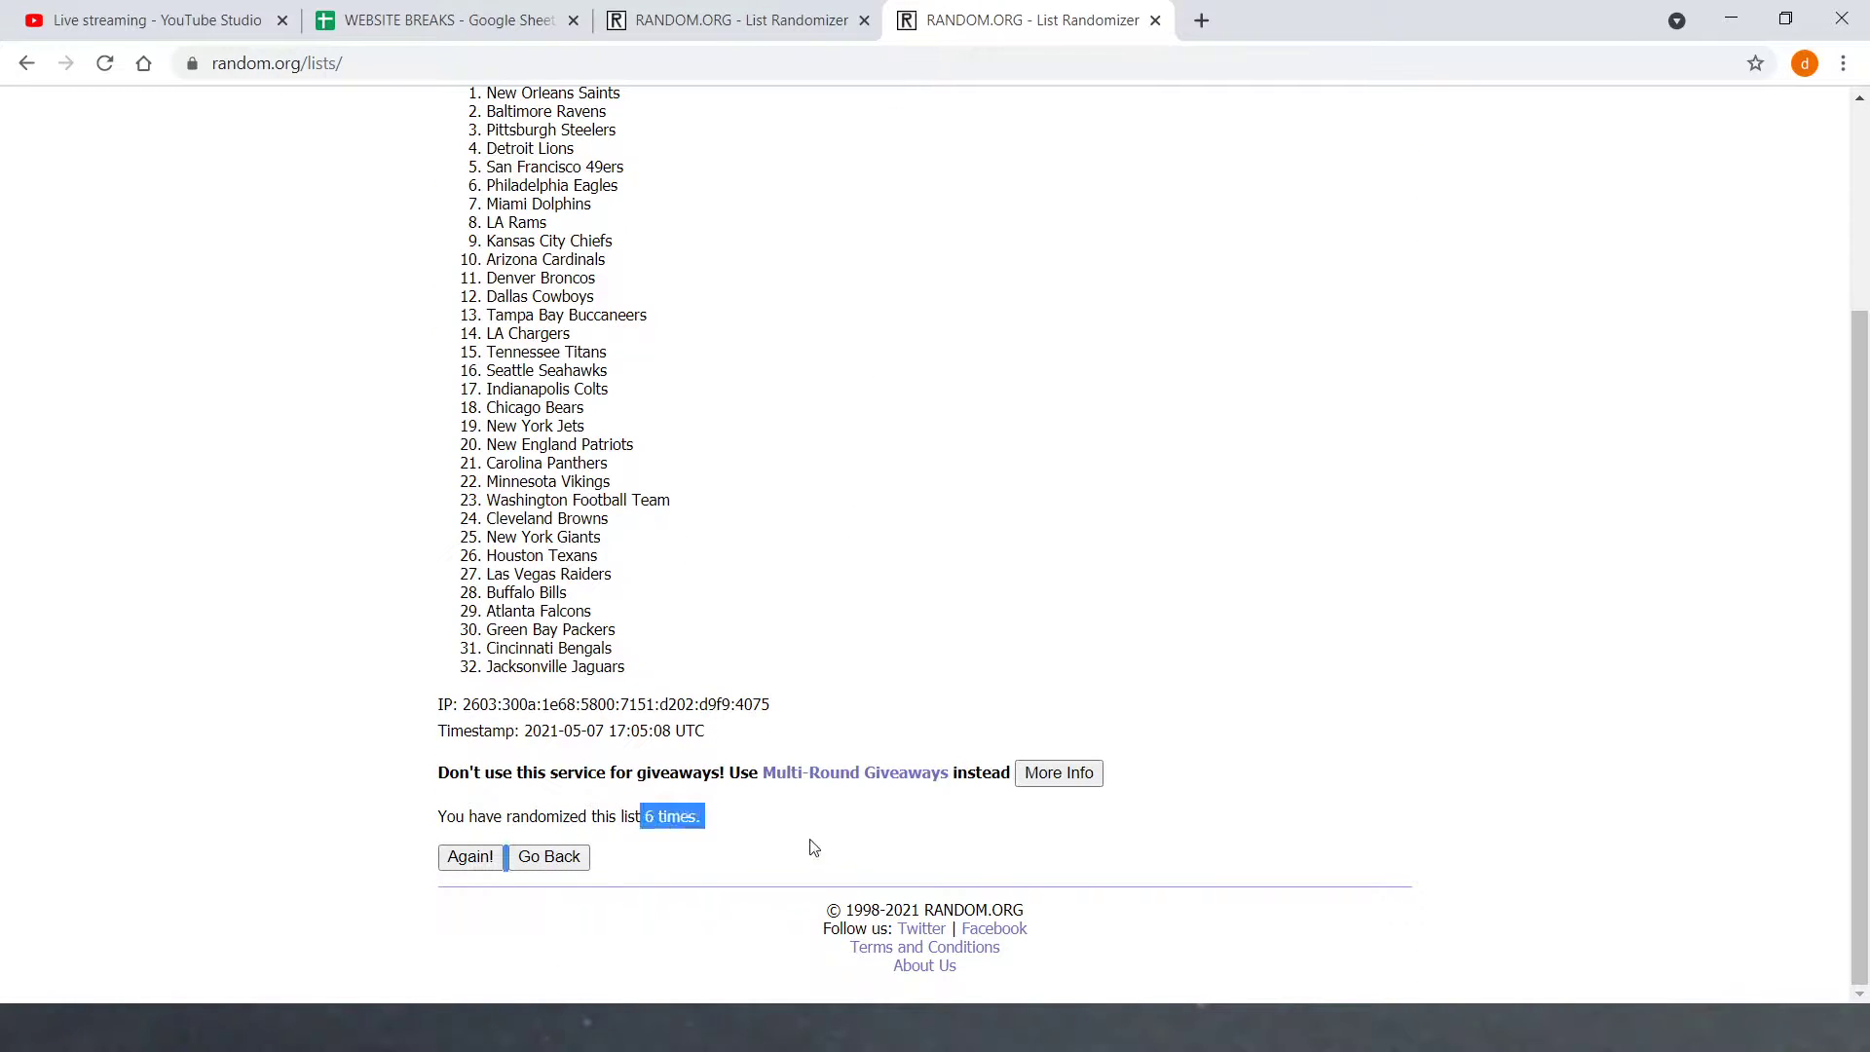
pyautogui.click(672, 401)
# Step: Sort Sheet241 of the WEBSITE BREAKS spreadsheet from A to Z by the participant names in column B
pyautogui.click(443, 19)
pyautogui.click(251, 253)
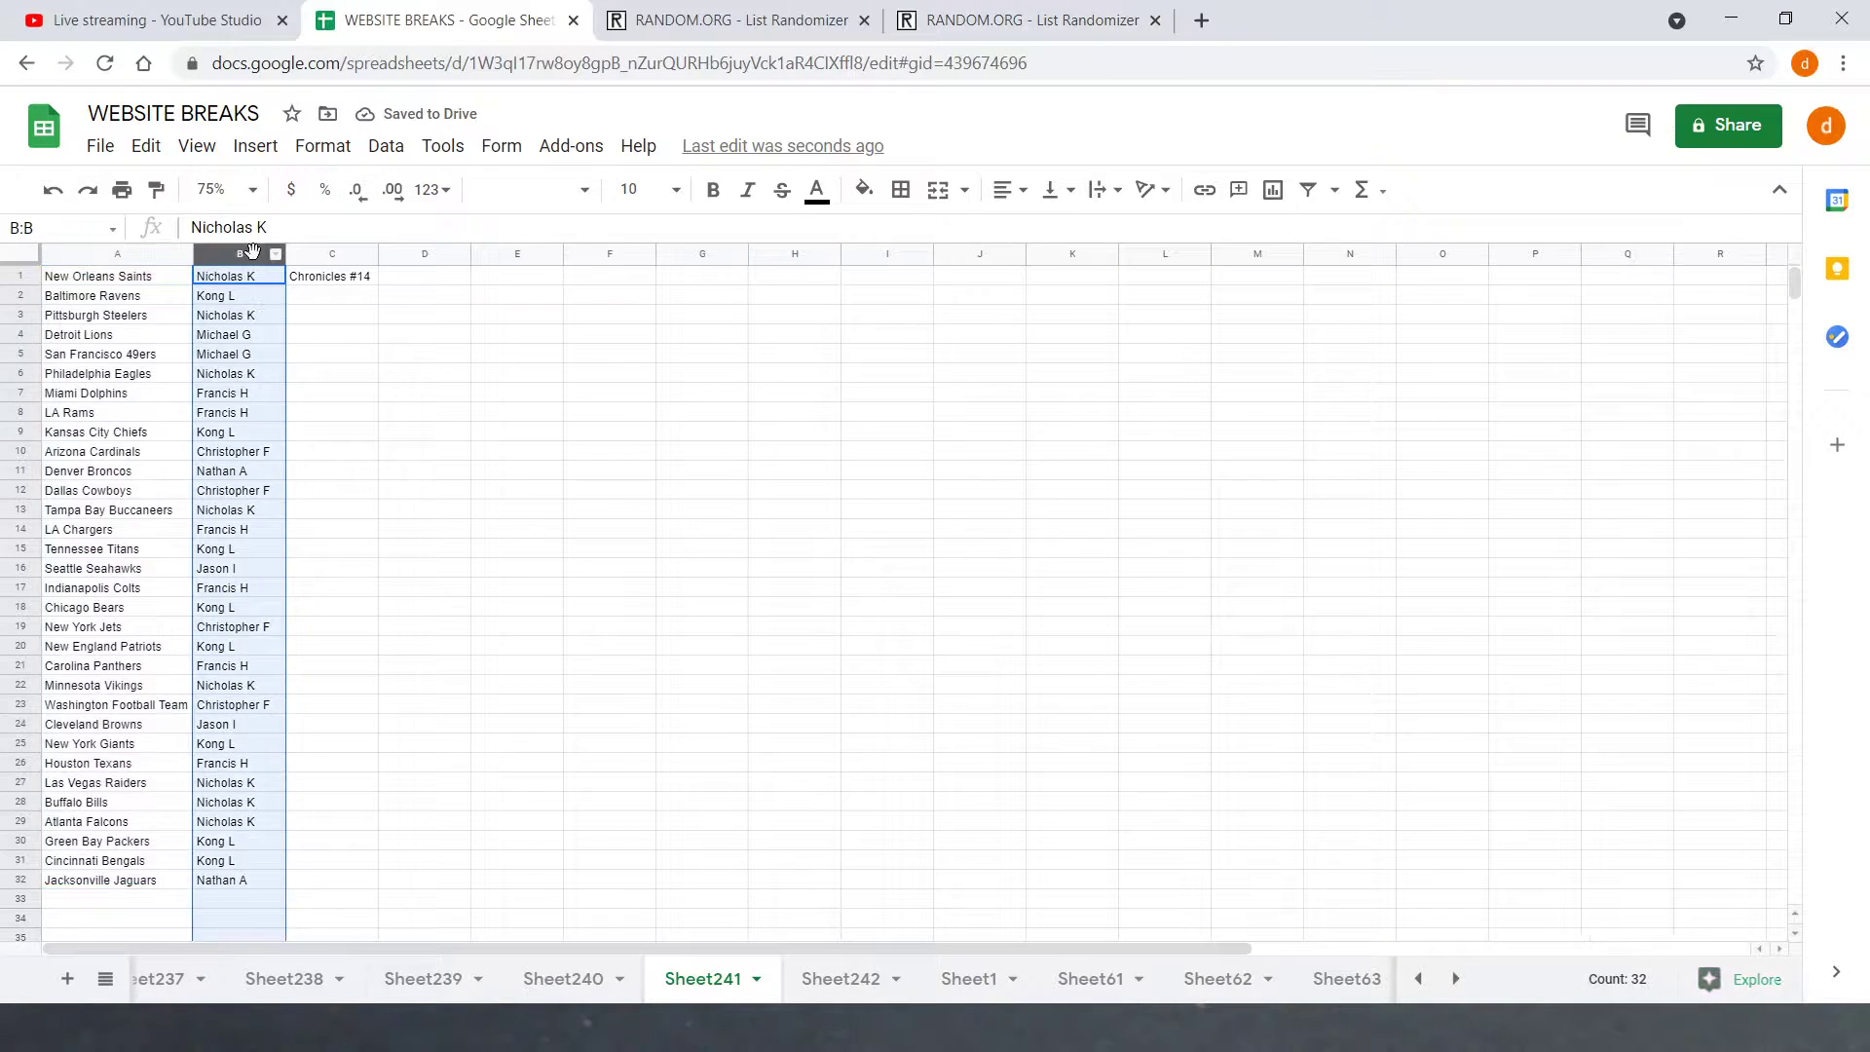
pyautogui.rightClick(251, 253)
pyautogui.click(370, 714)
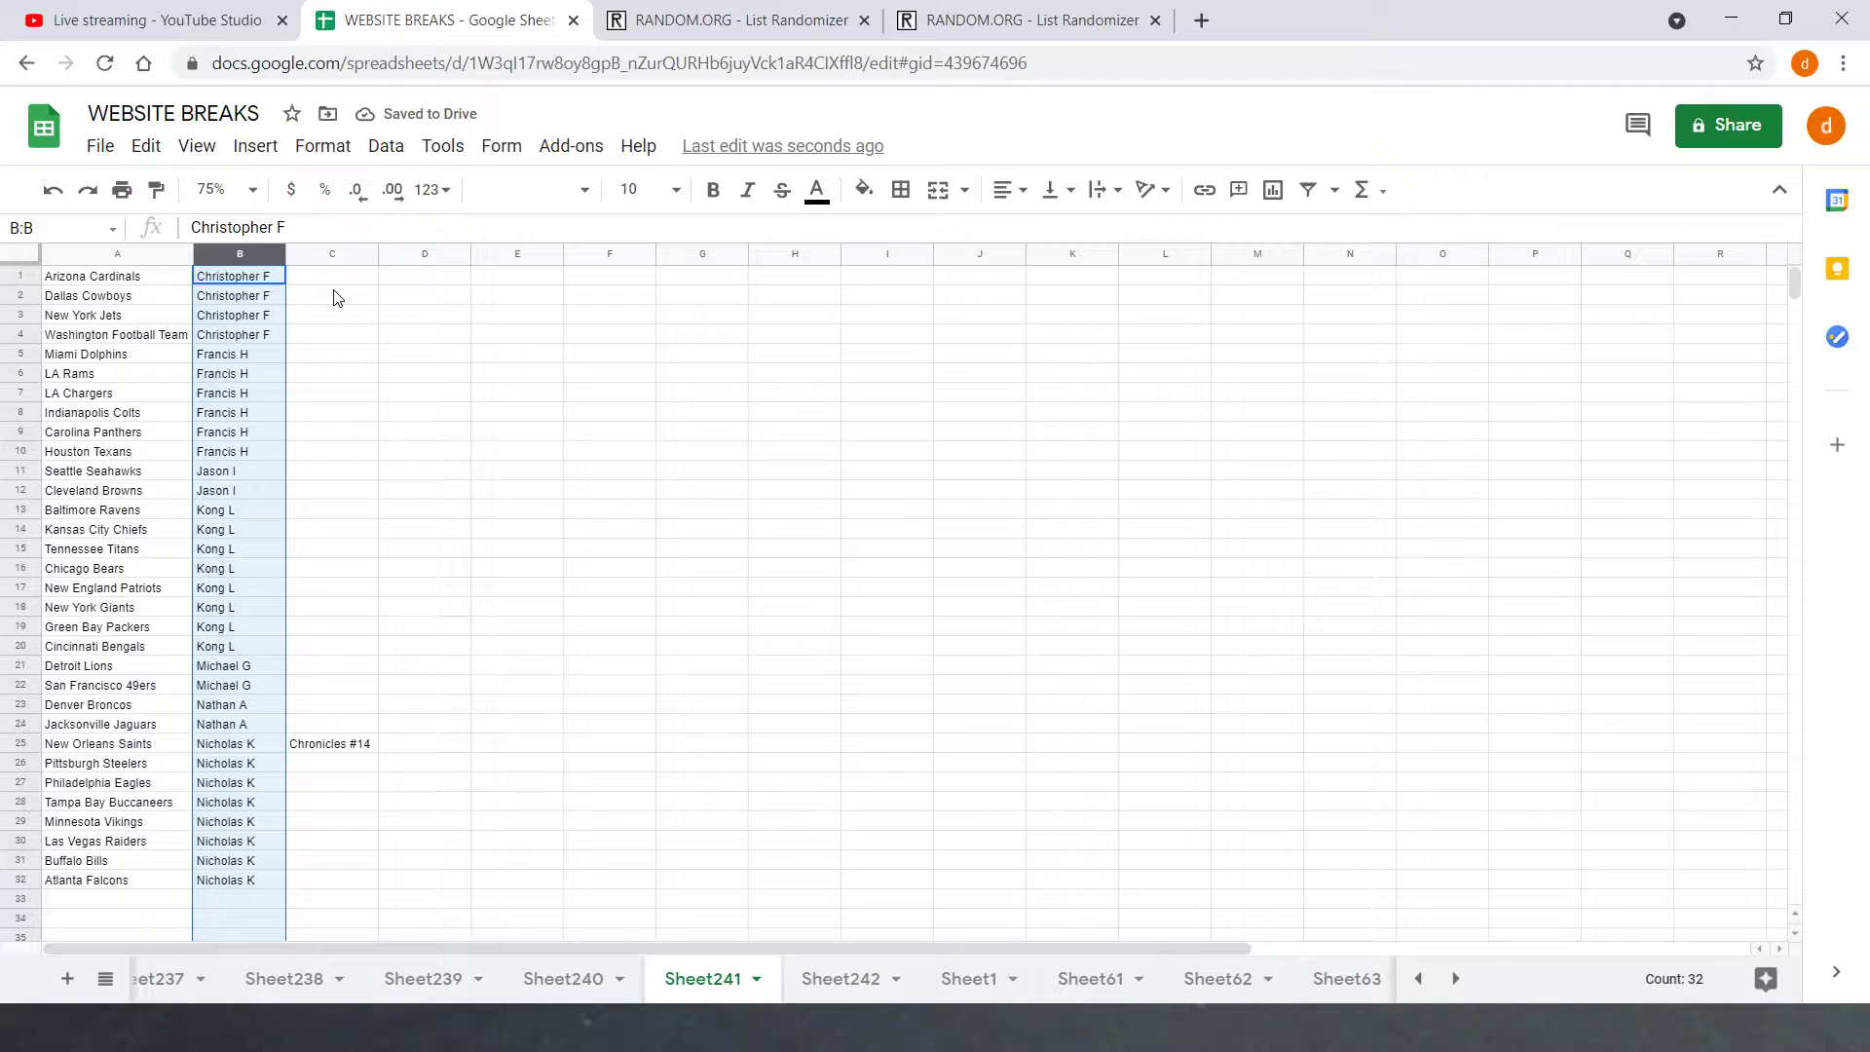
pyautogui.click(336, 297)
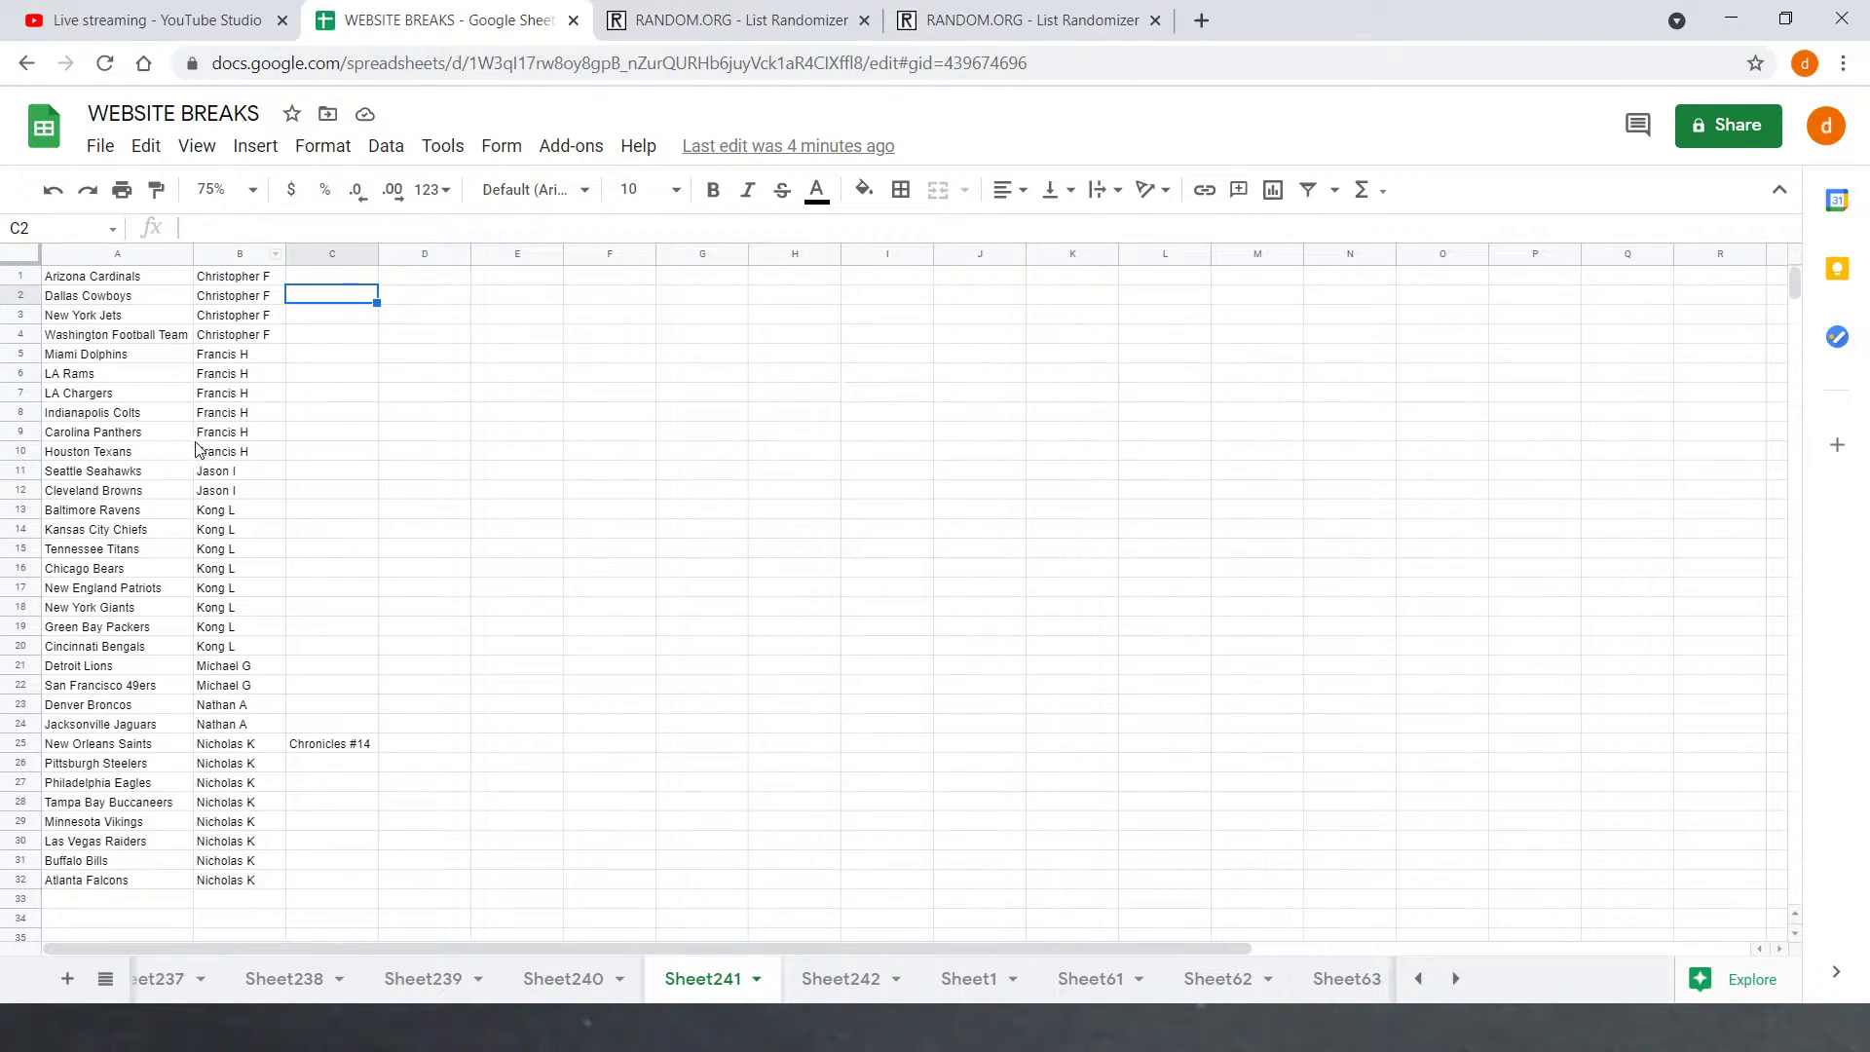
# Step: Reassign the Indianapolis Colts in B8 to the Arizona Cardinals' participant, entering that name followed by an asterisk
pyautogui.doubleClick(253, 413)
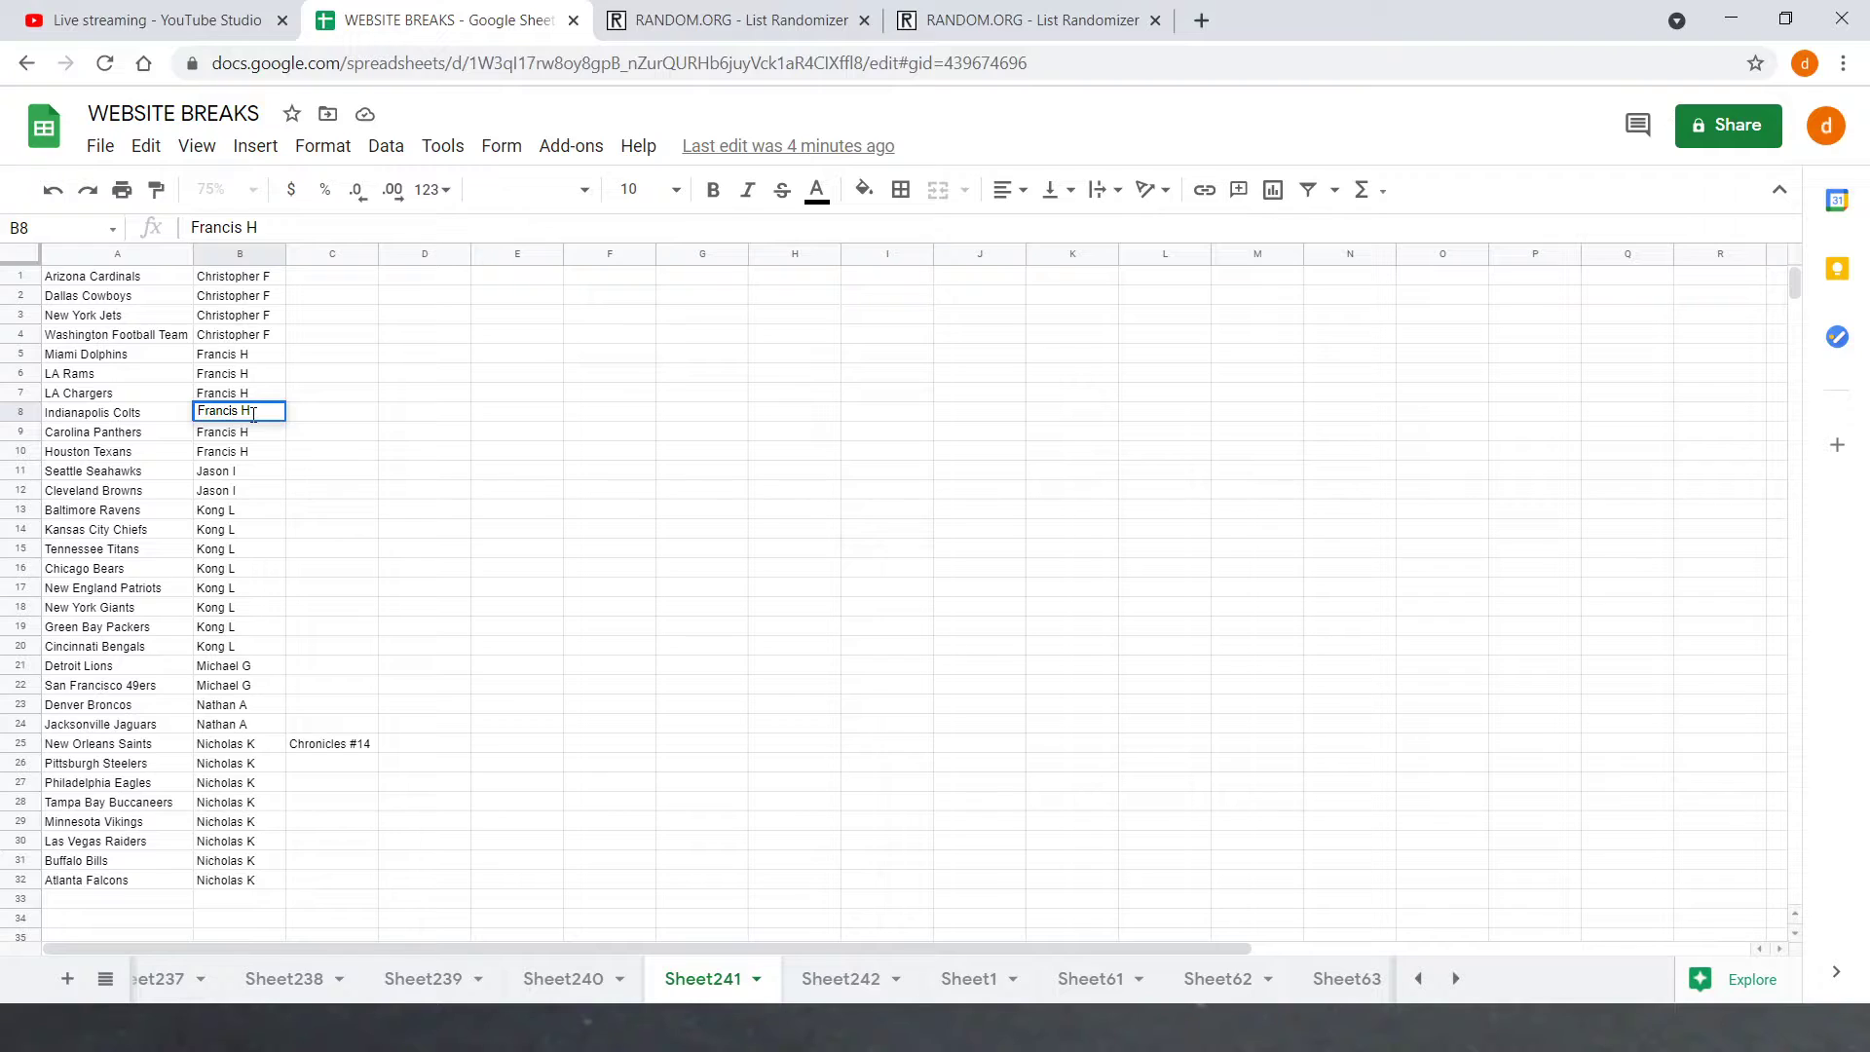
pyautogui.press('BackSpace')
pyautogui.press('BackSpace')
pyautogui.press('BackSpace')
pyautogui.press('BackSpace')
pyautogui.press('BackSpace')
pyautogui.press('BackSpace')
pyautogui.press('BackSpace')
pyautogui.press('BackSpace')
pyautogui.press('BackSpace')
pyautogui.write('Christopher F')
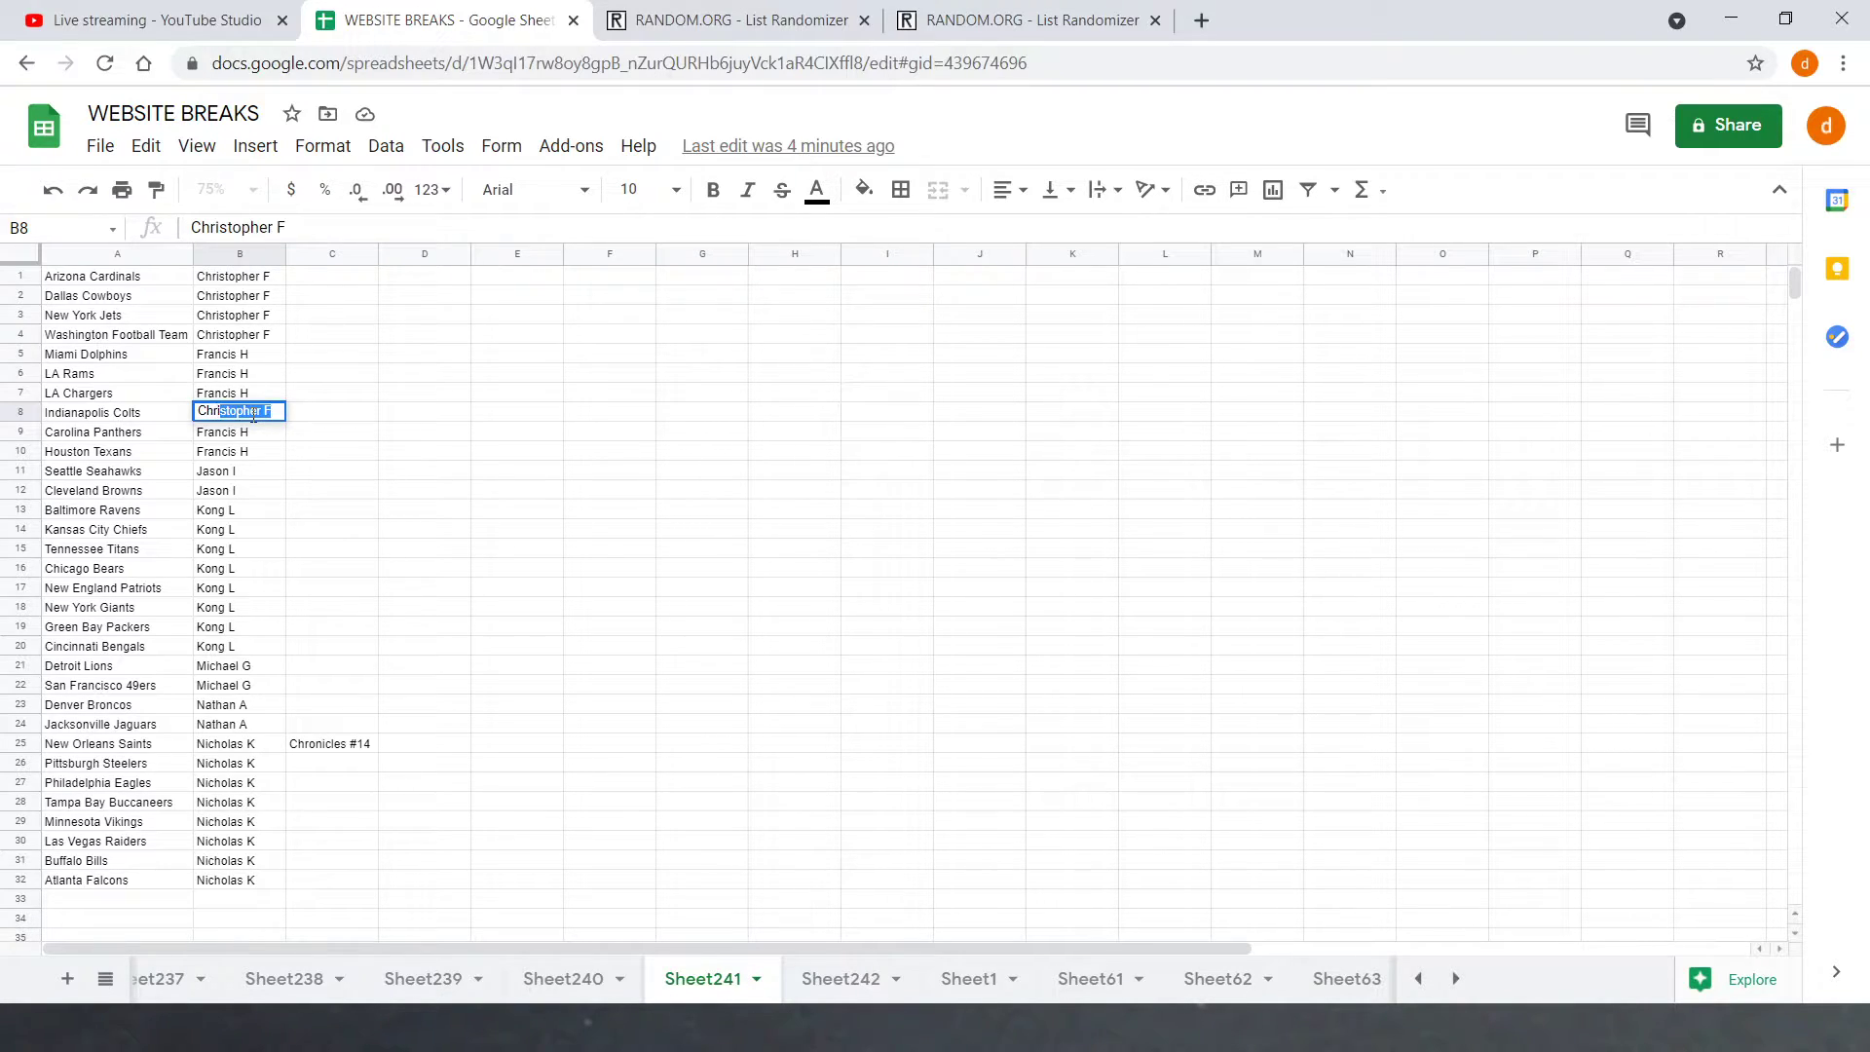
pyautogui.press('Return')
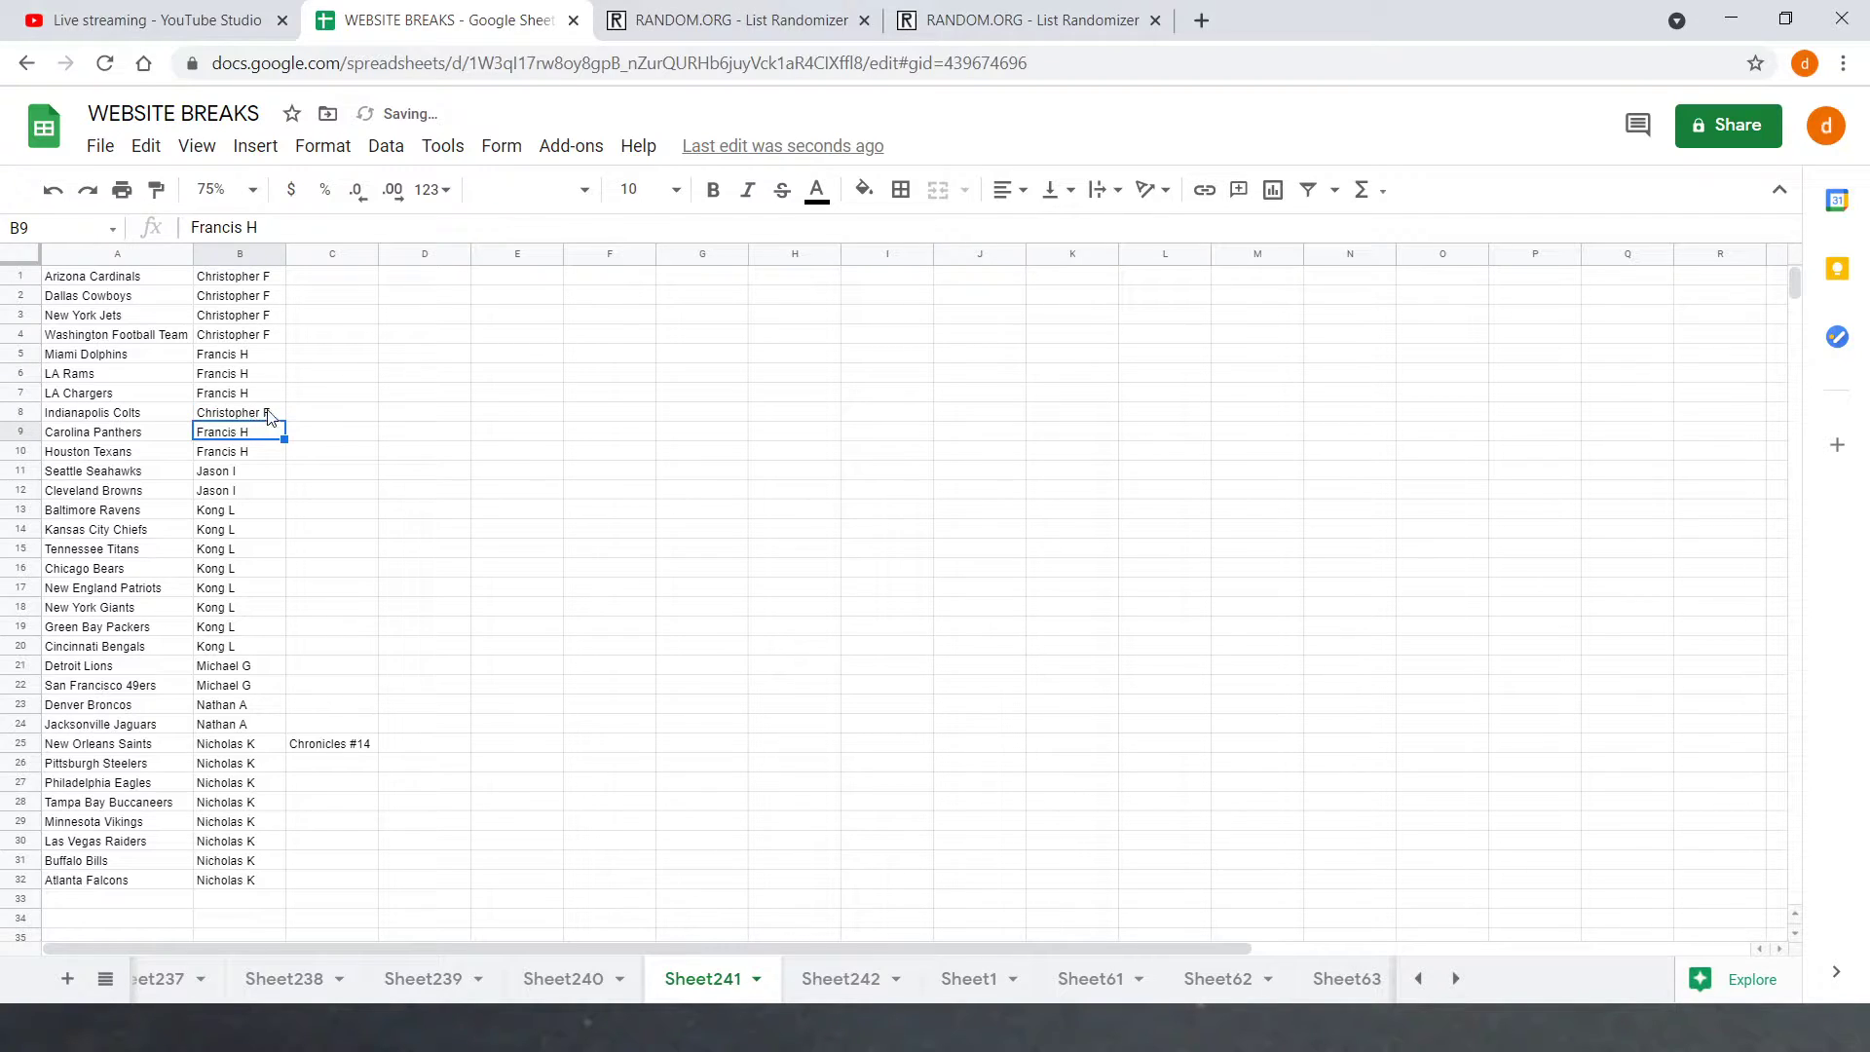
pyautogui.press('Up')
pyautogui.press('Return')
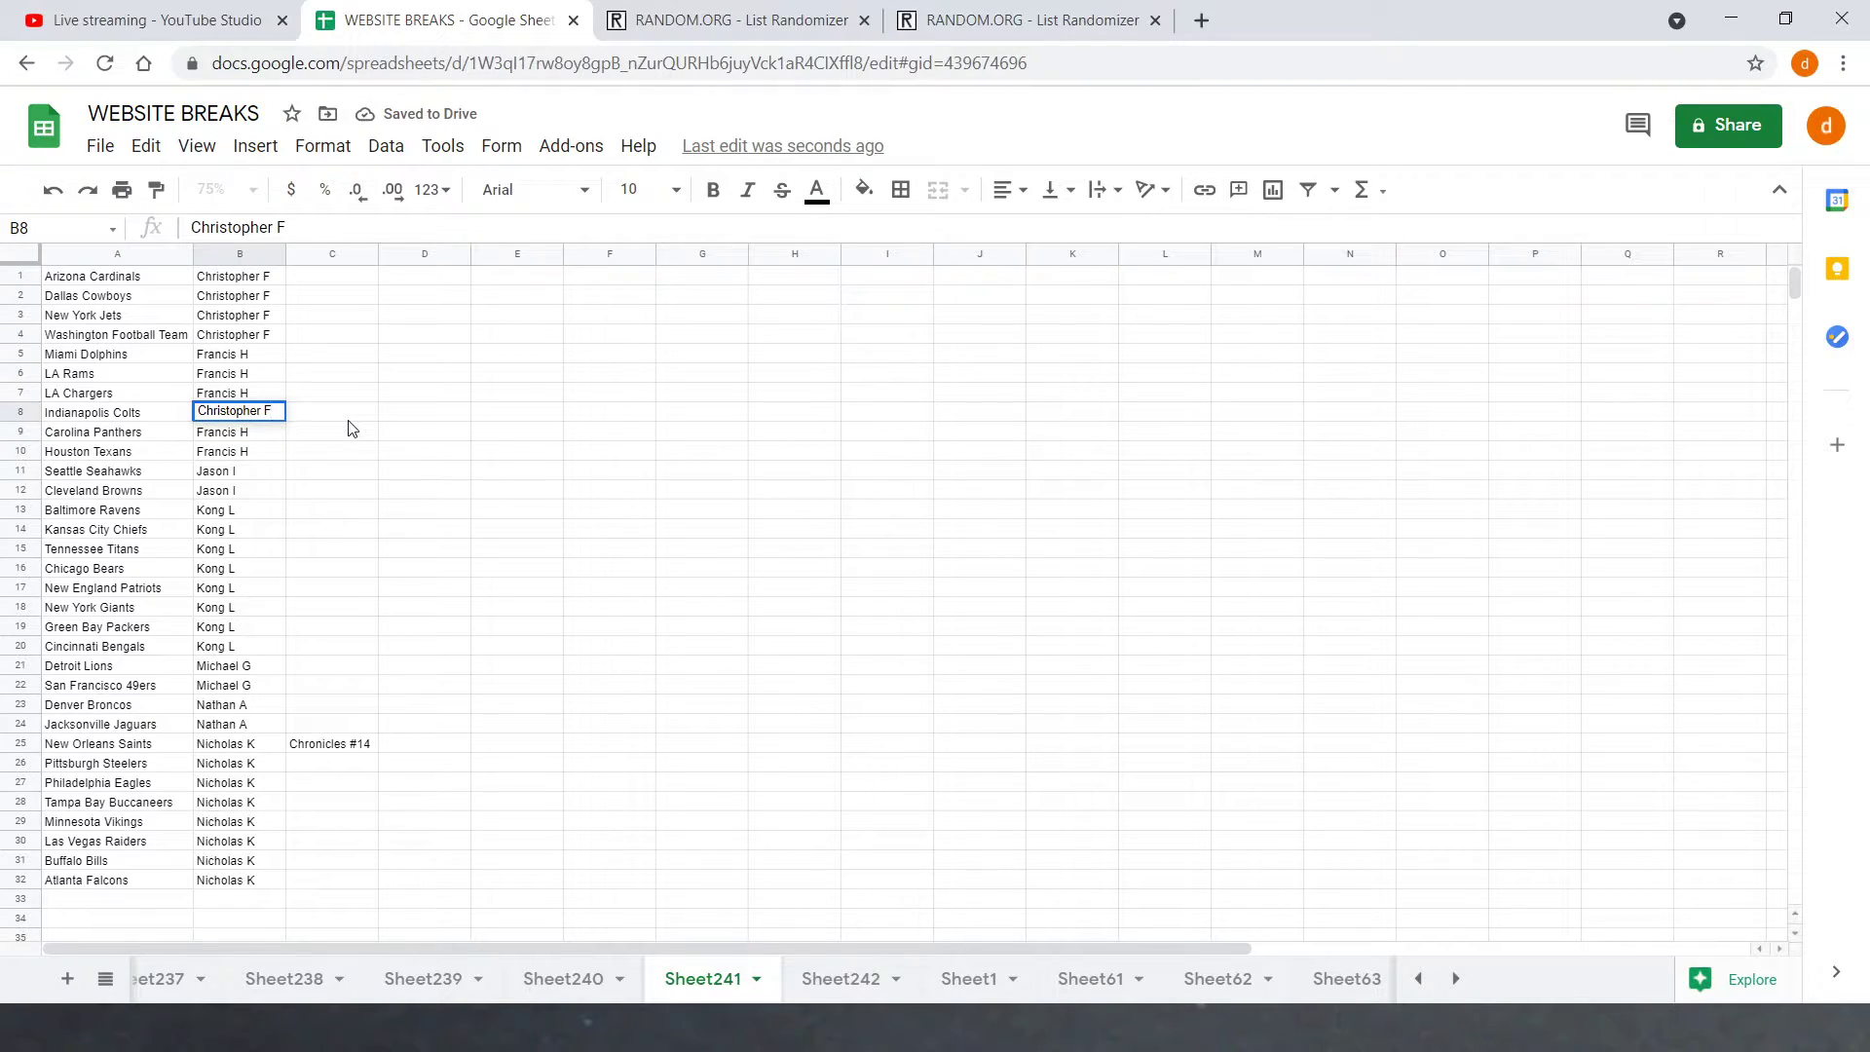
pyautogui.write('*')
# Step: Reassign the Dallas Cowboys in B2 to the Miami Dolphins' participant, entering that name followed by an asterisk
pyautogui.doubleClick(265, 299)
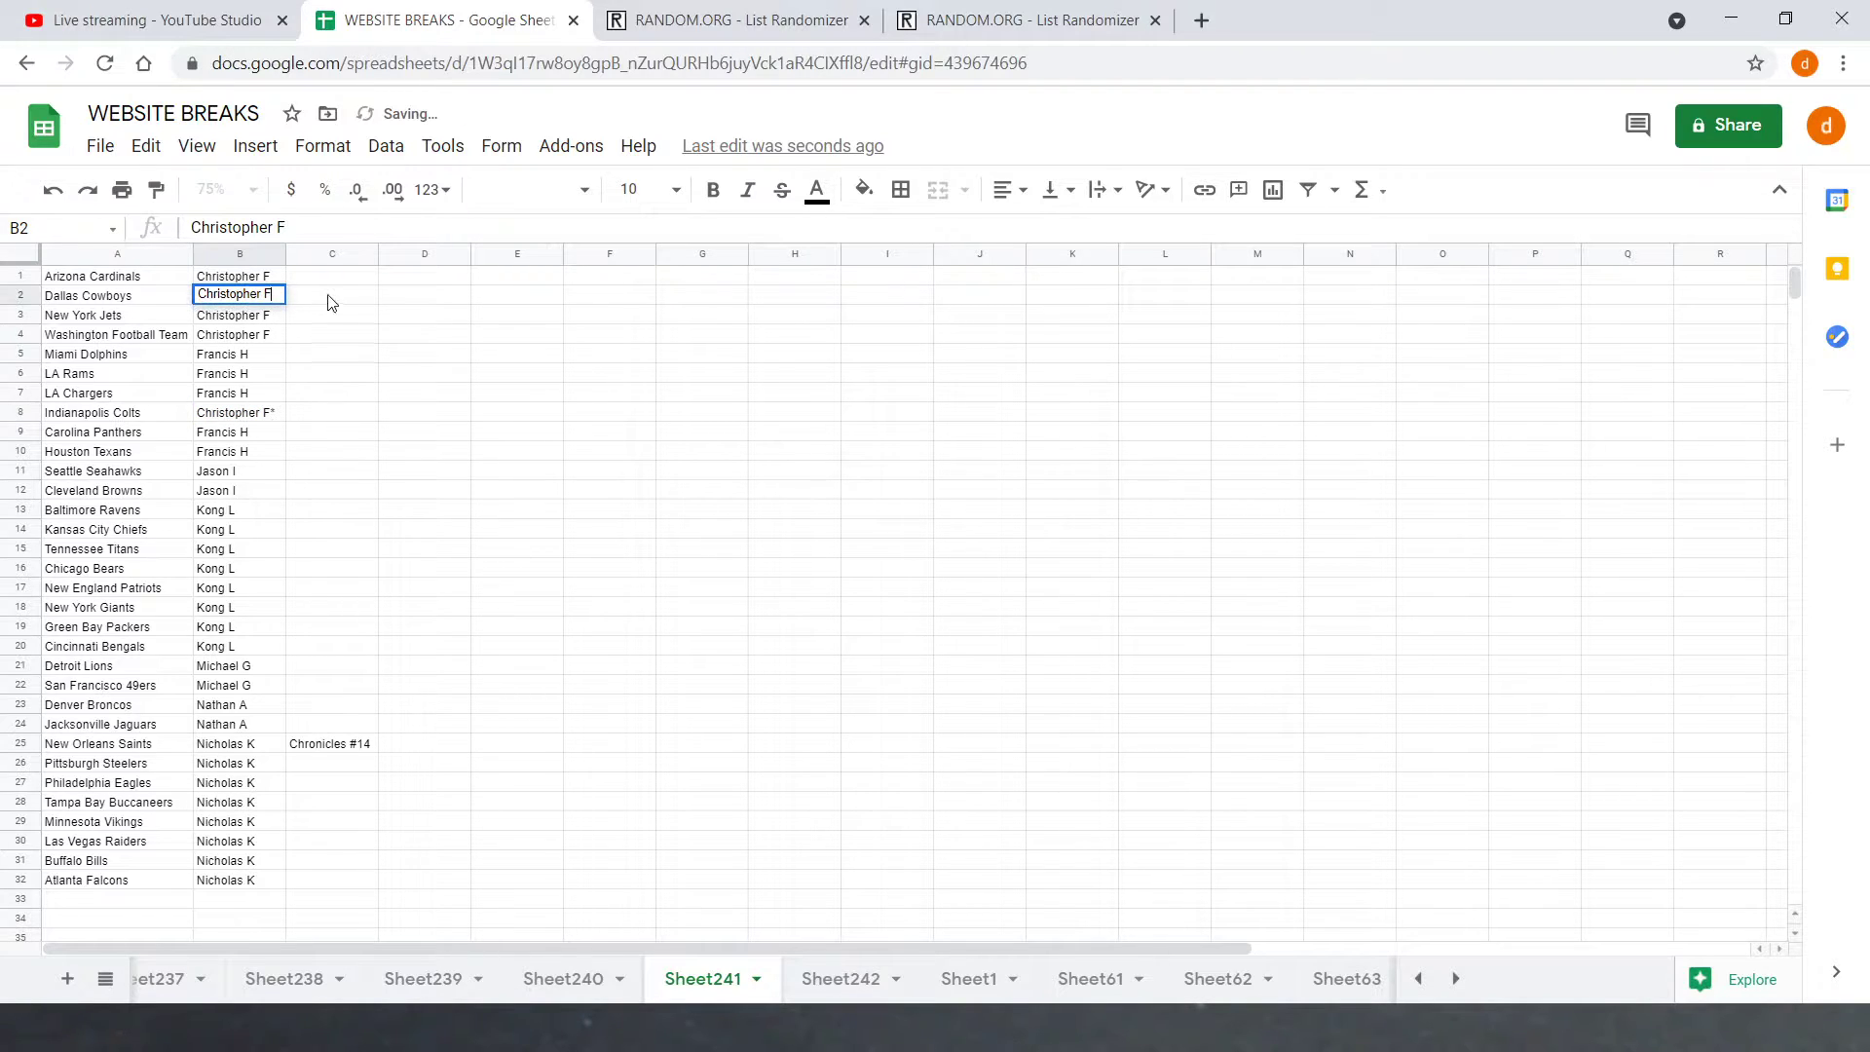
pyautogui.press('BackSpace')
pyautogui.press('BackSpace')
pyautogui.press('BackSpace')
pyautogui.press('BackSpace')
pyautogui.press('BackSpace')
pyautogui.press('BackSpace')
pyautogui.press('BackSpace')
pyautogui.press('BackSpace')
pyautogui.press('BackSpace')
pyautogui.press('BackSpace')
pyautogui.press('BackSpace')
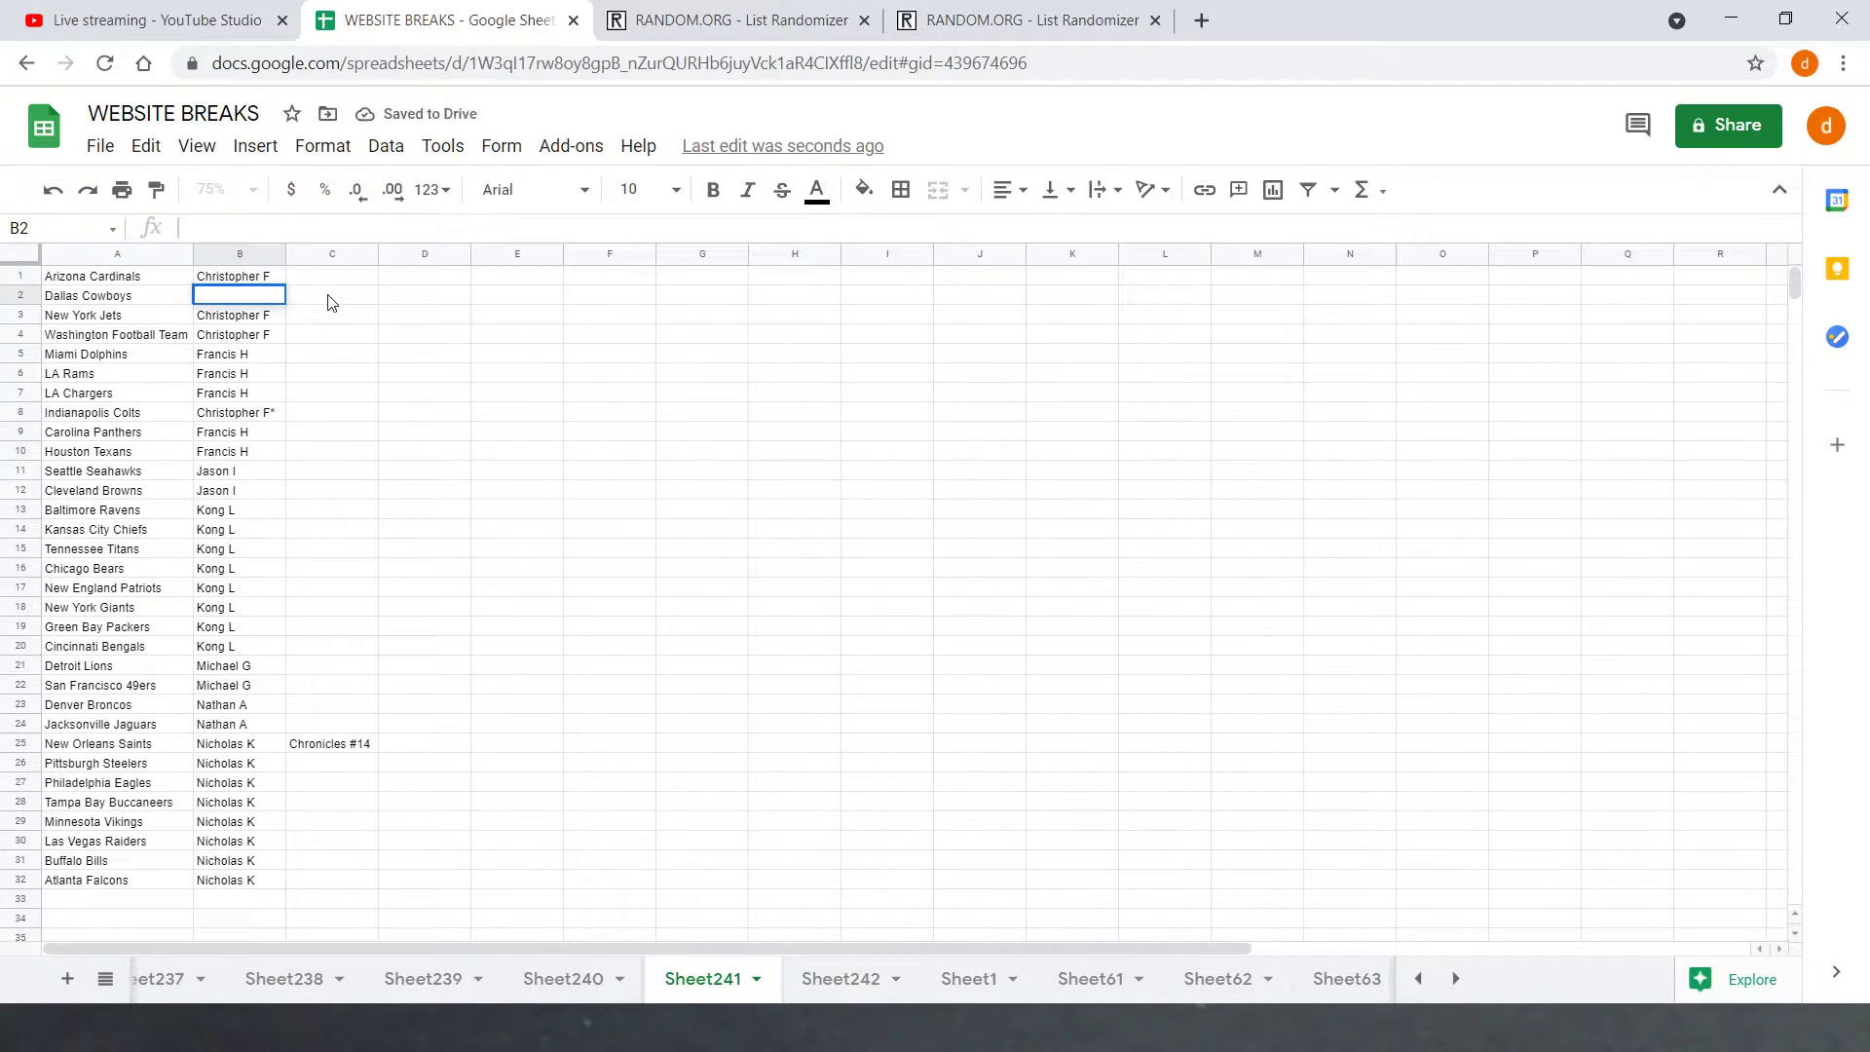
pyautogui.write('Francis H*')
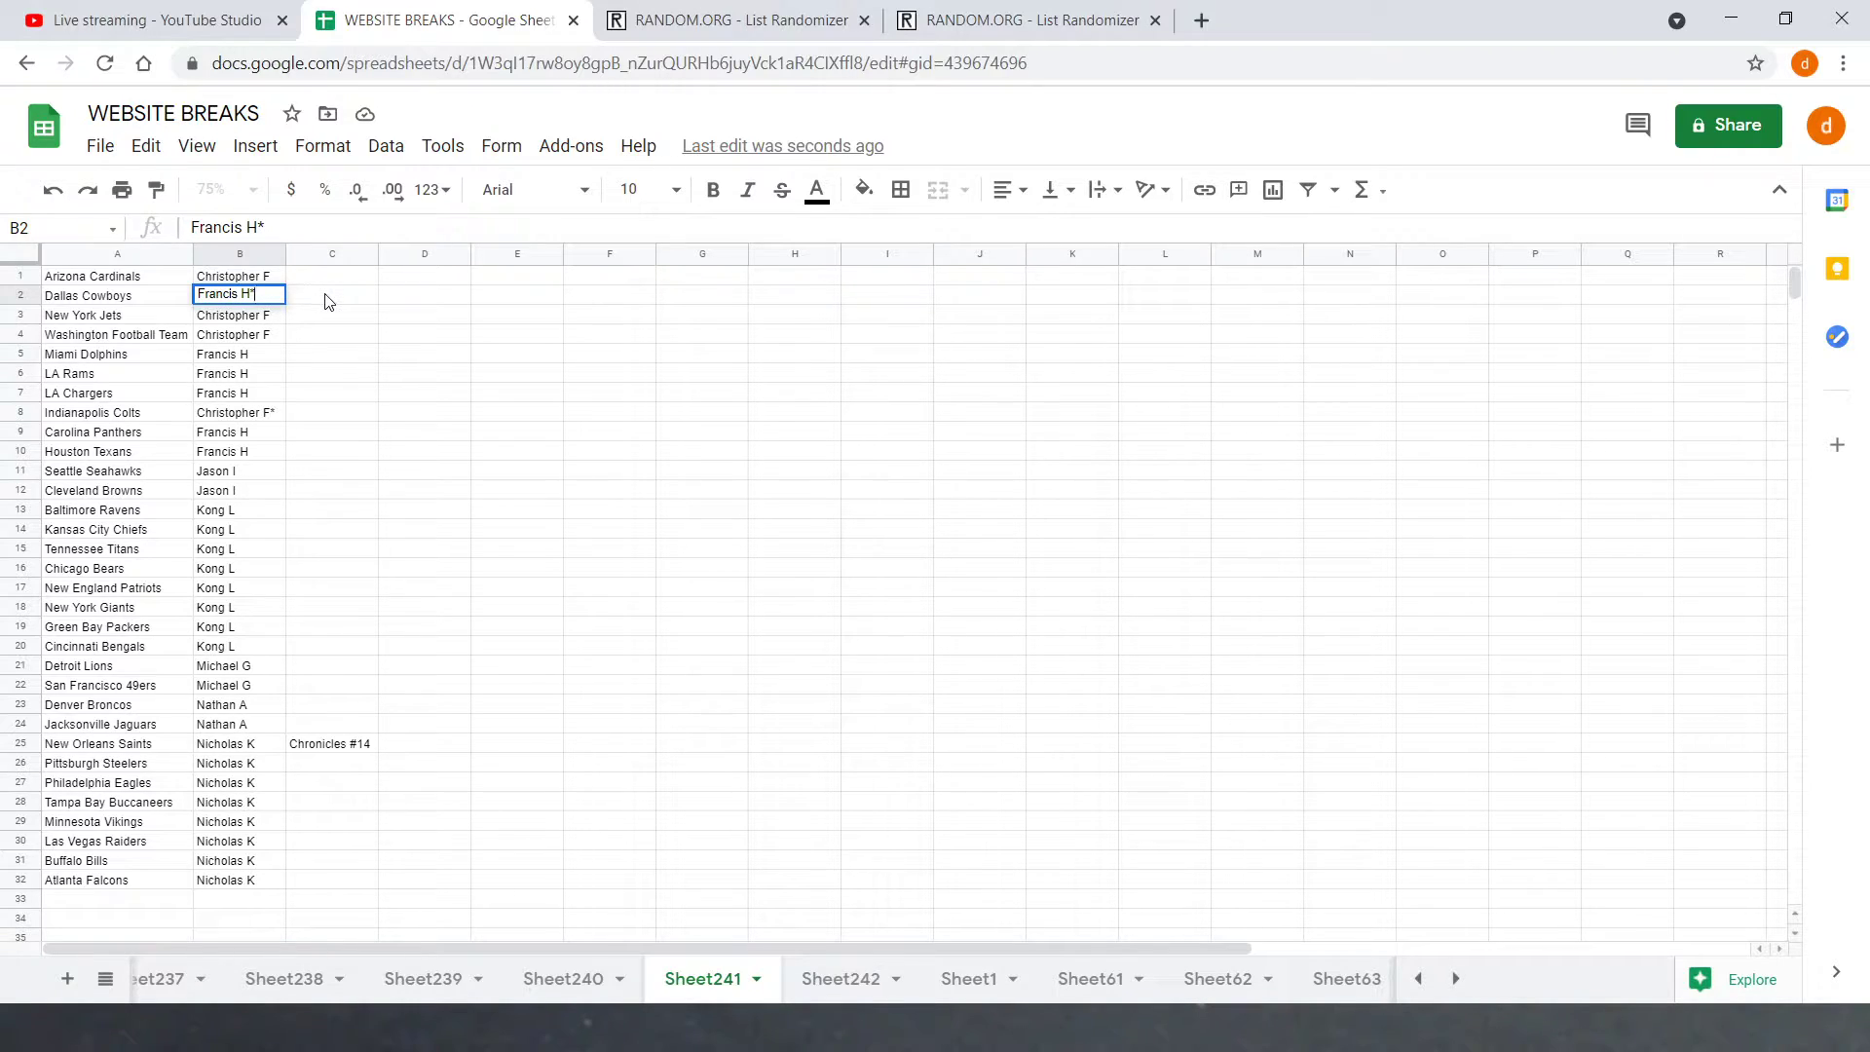
pyautogui.click(328, 302)
# Step: Sort the sheet from A to Z by column B again to regroup the traded teams under their participants
pyautogui.rightClick(246, 255)
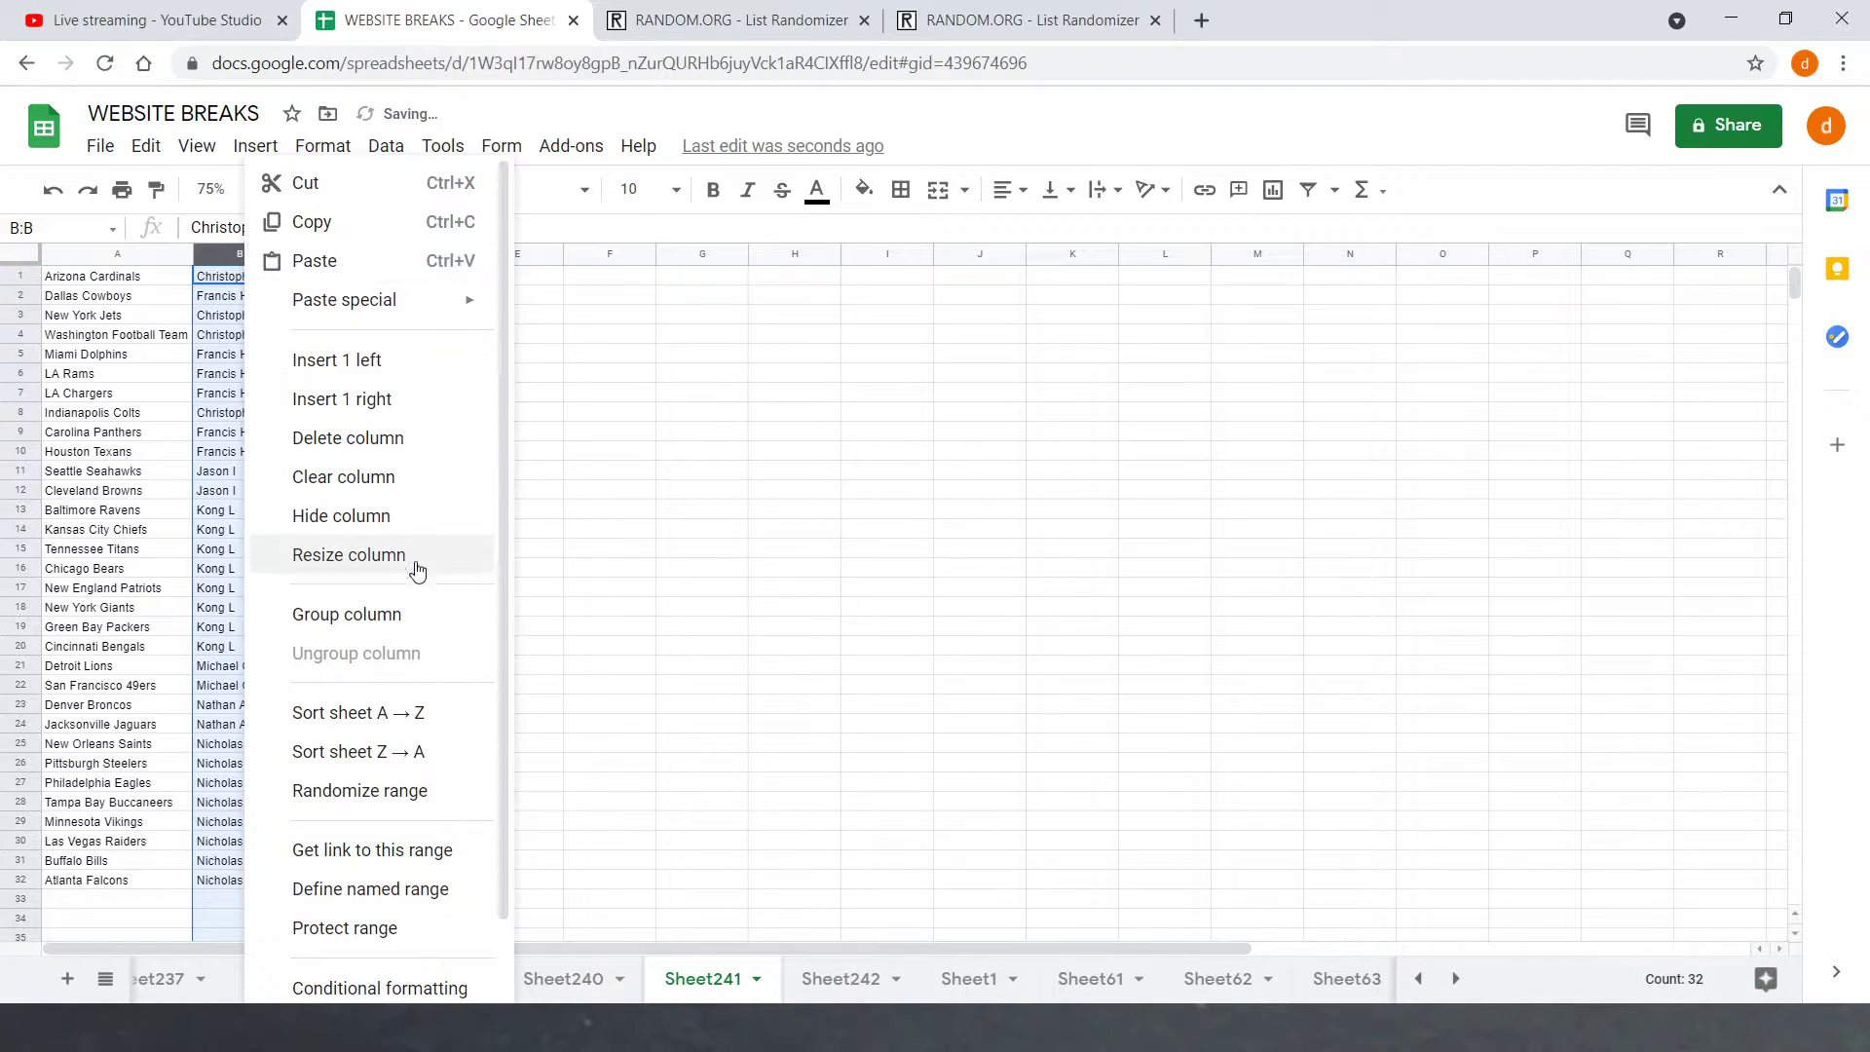
pyautogui.click(353, 712)
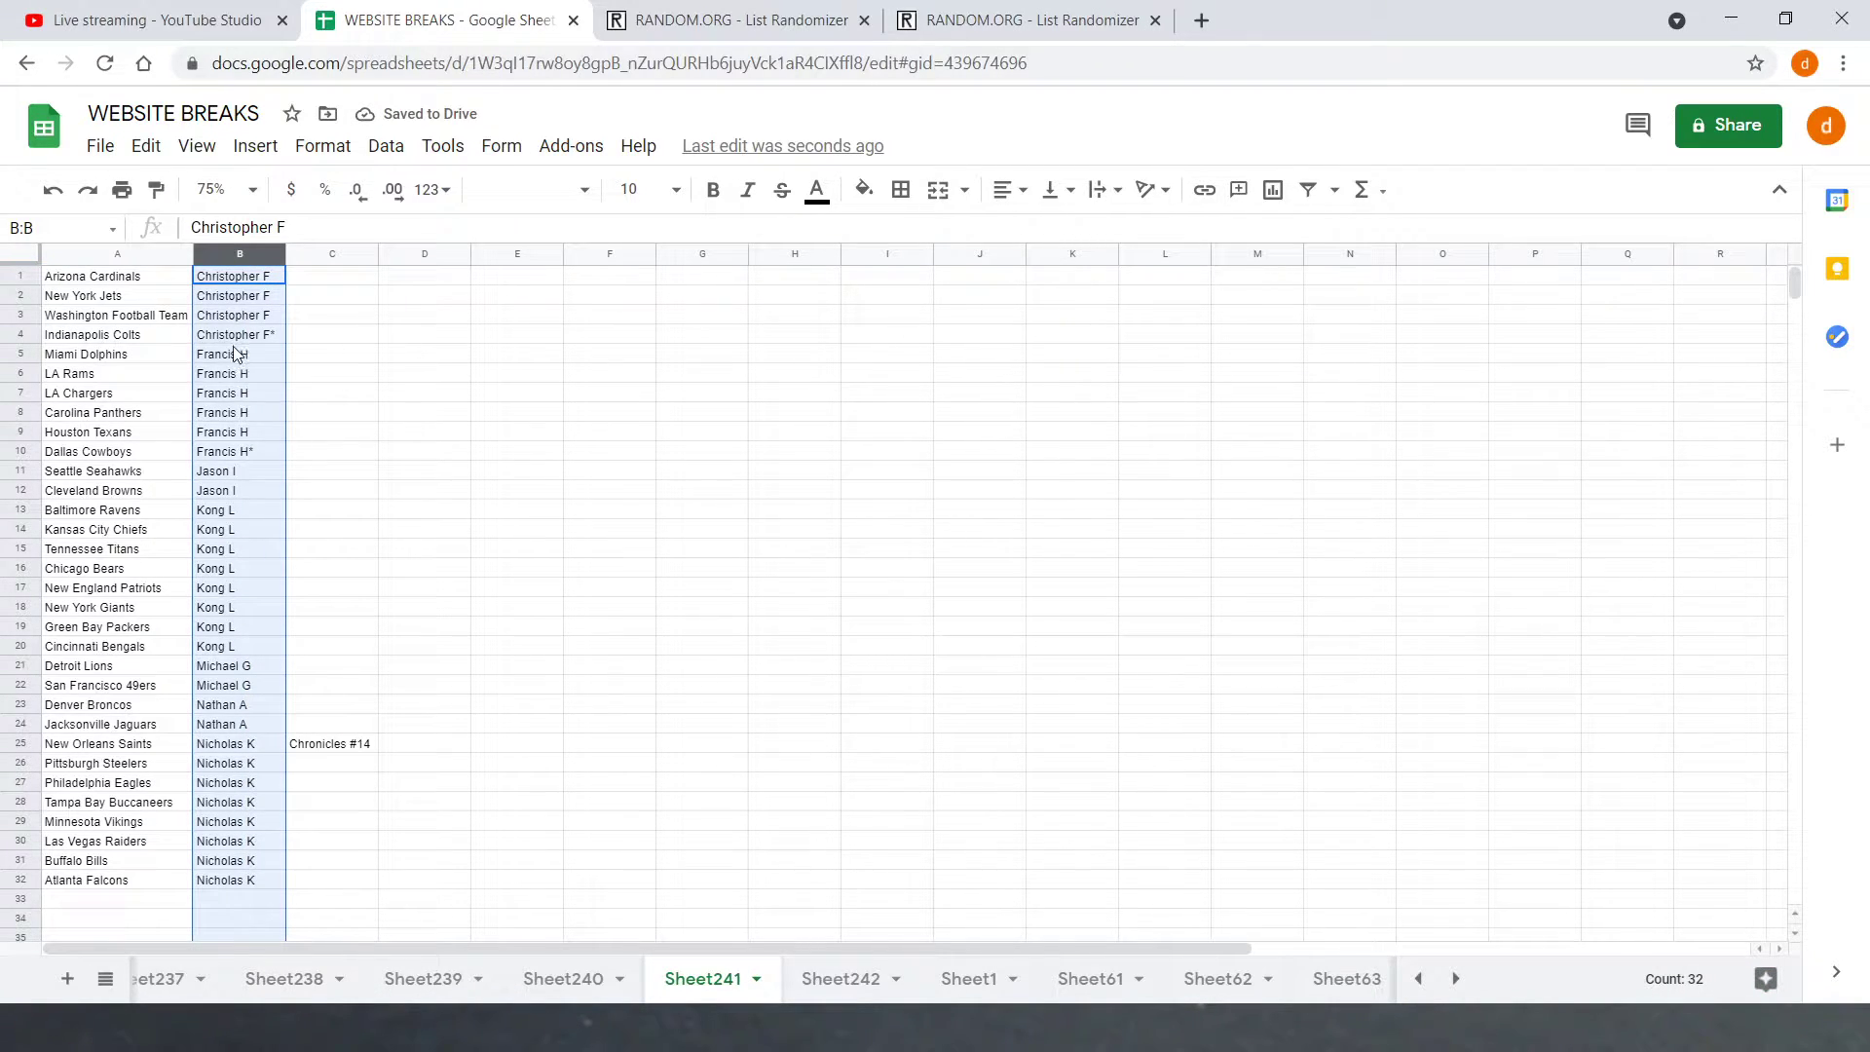
pyautogui.click(334, 352)
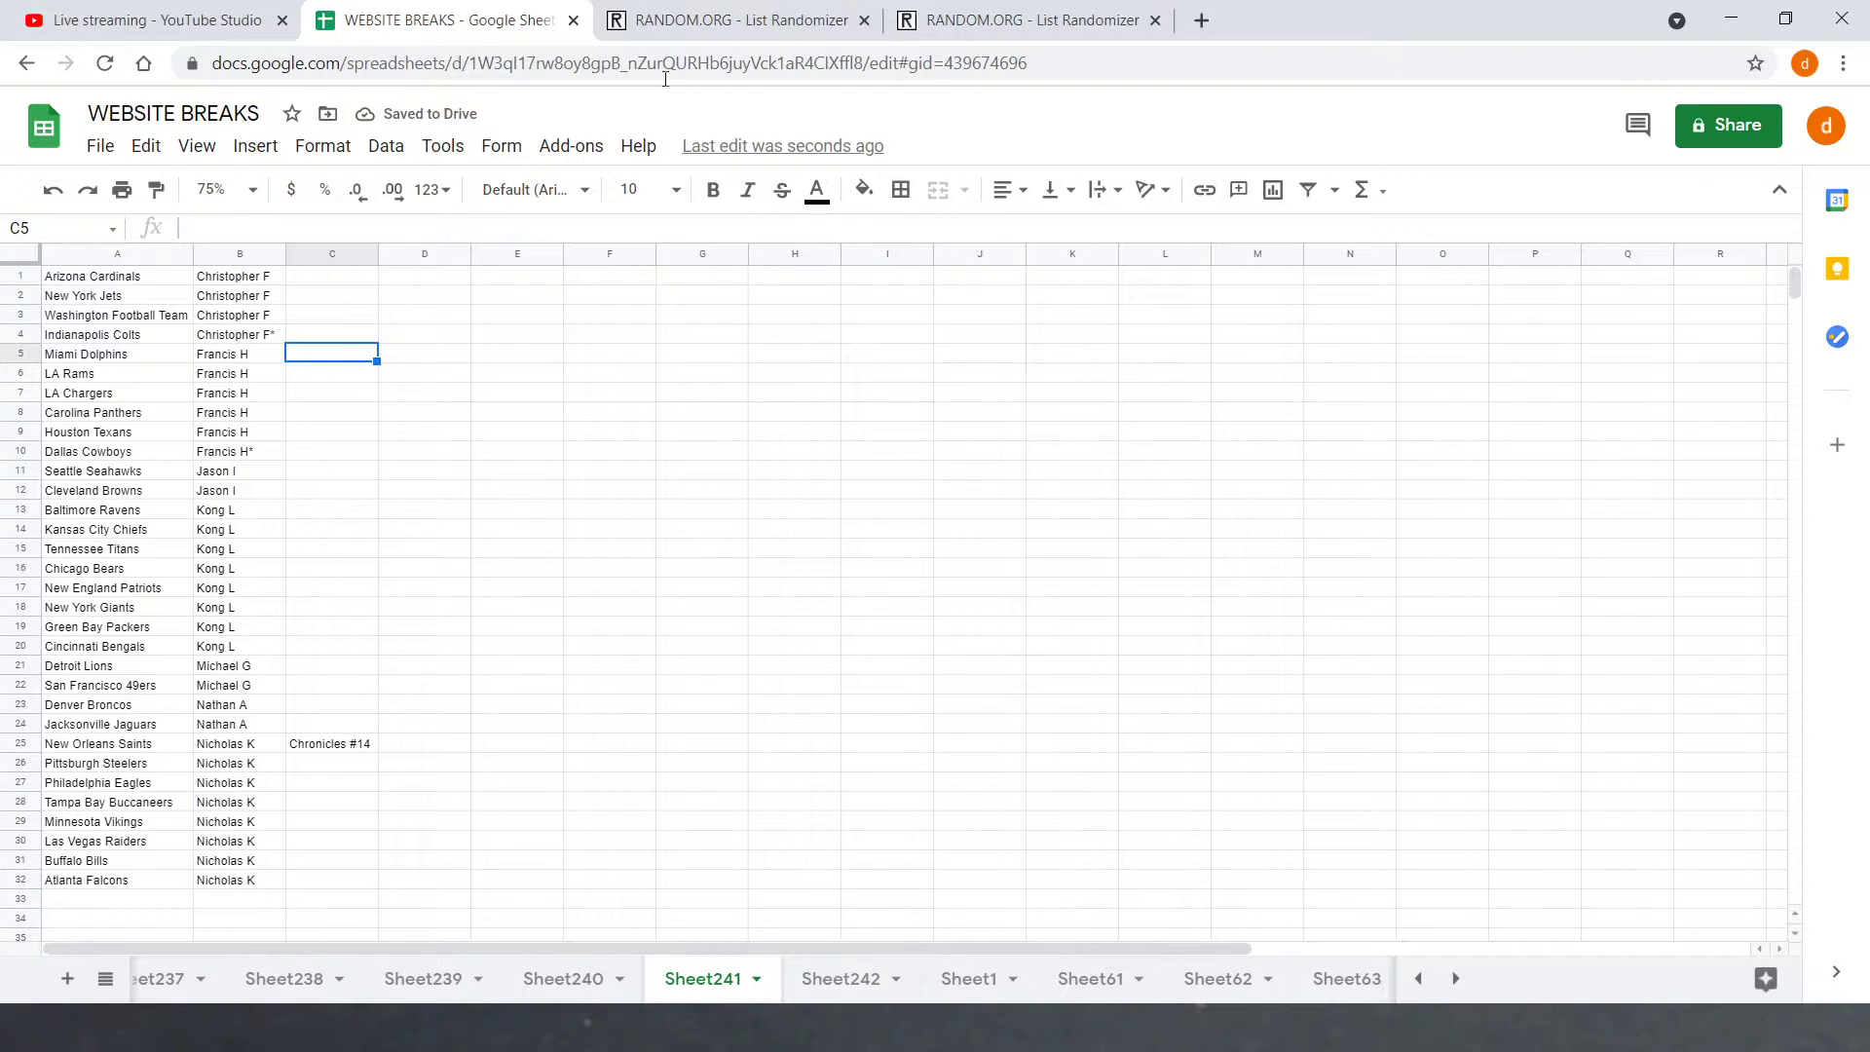